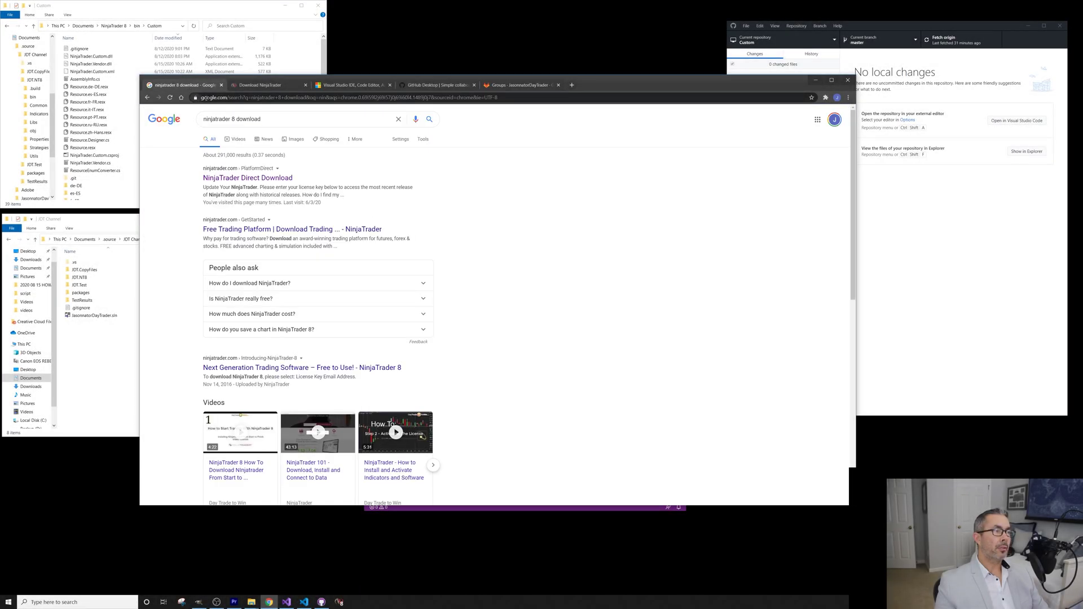
Choose NinjaTrader 8 on the download page, close that tab, and return to the JDT solution
{"action": "left_click", "coordinate": [256, 85]}
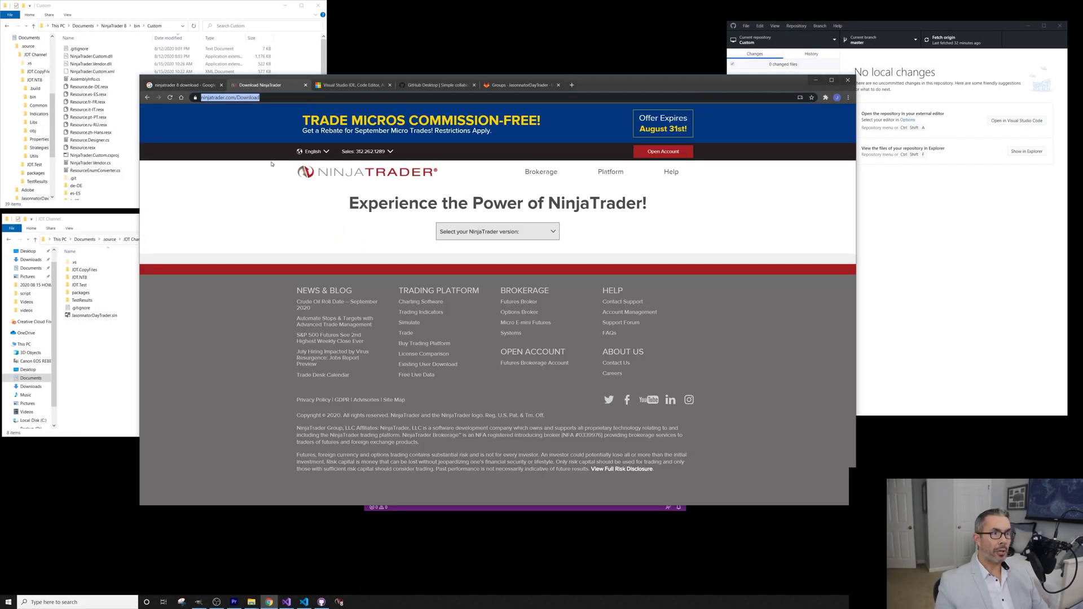
{"action": "left_click", "coordinate": [498, 231]}
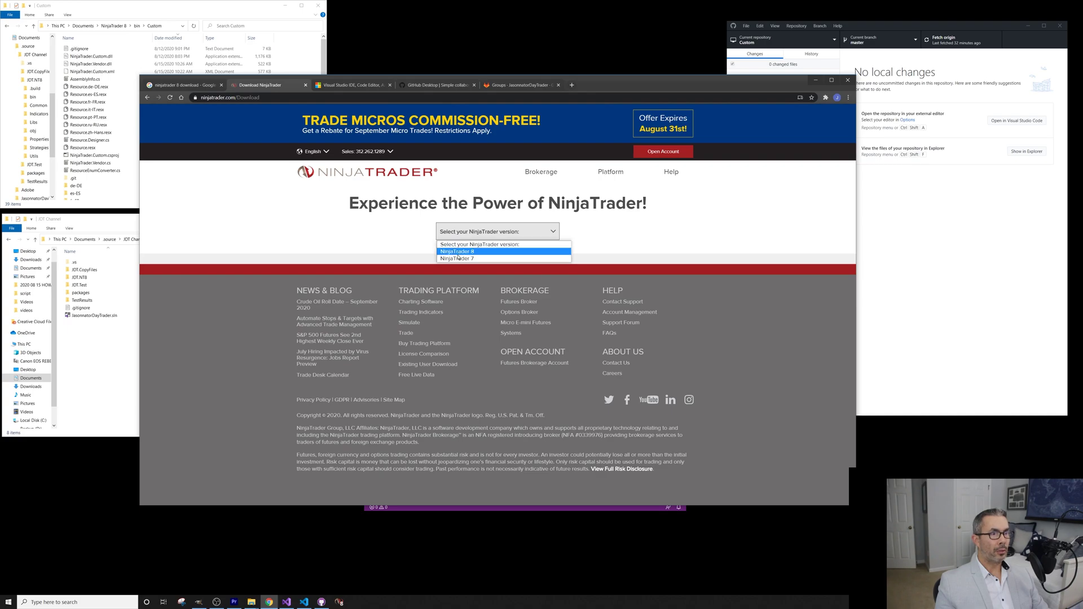
{"action": "left_click", "coordinate": [461, 250]}
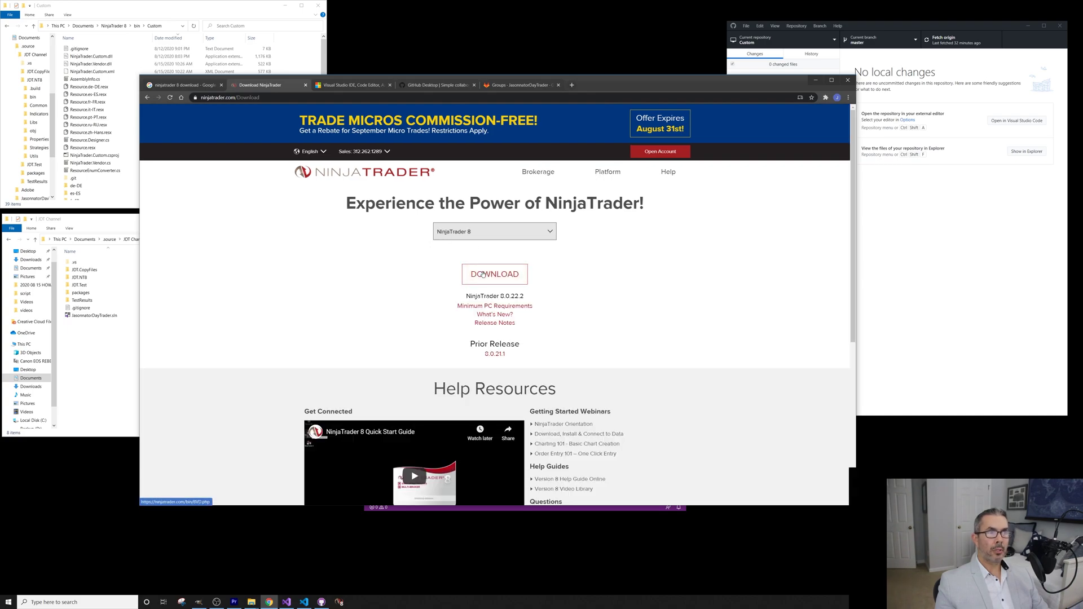
{"action": "middle_click", "coordinate": [268, 86]}
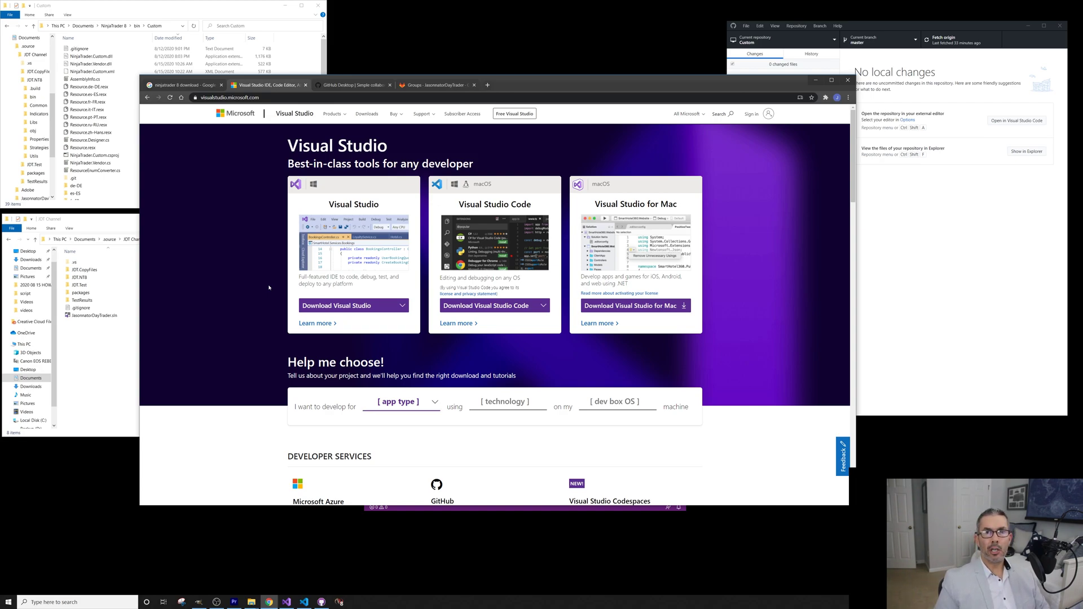
{"action": "key", "text": "ctrl+Tab"}
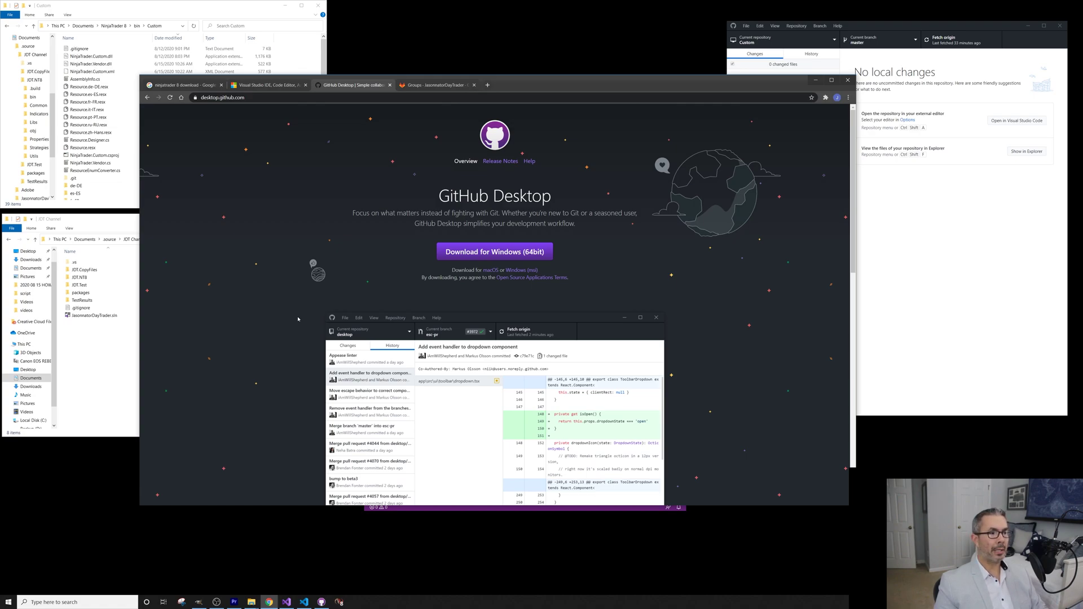
{"action": "left_click", "coordinate": [304, 601]}
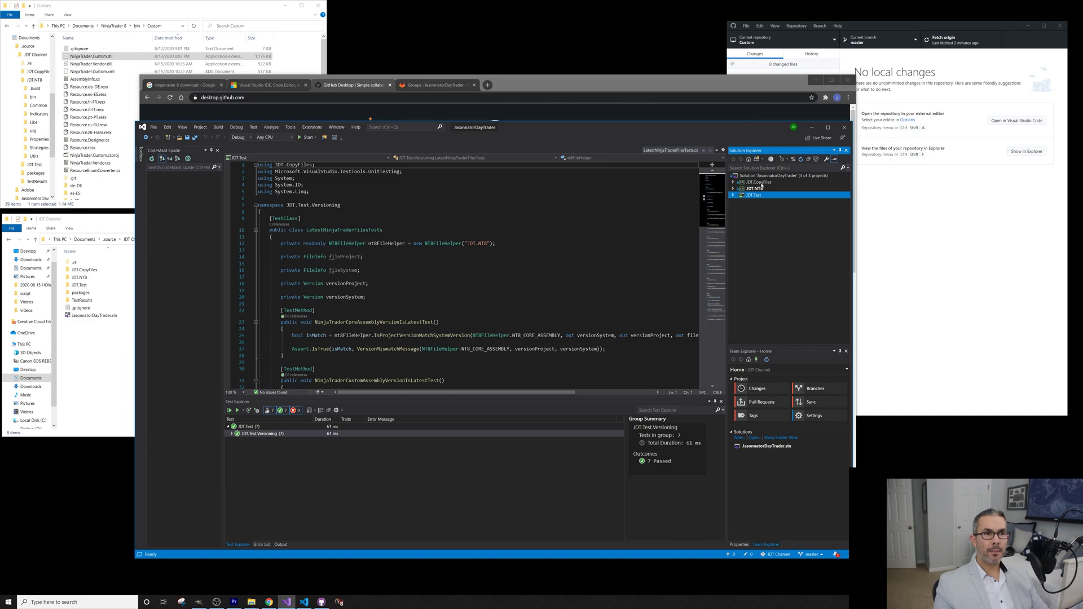
{"action": "left_click", "coordinate": [762, 184]}
{"action": "left_click", "coordinate": [761, 189]}
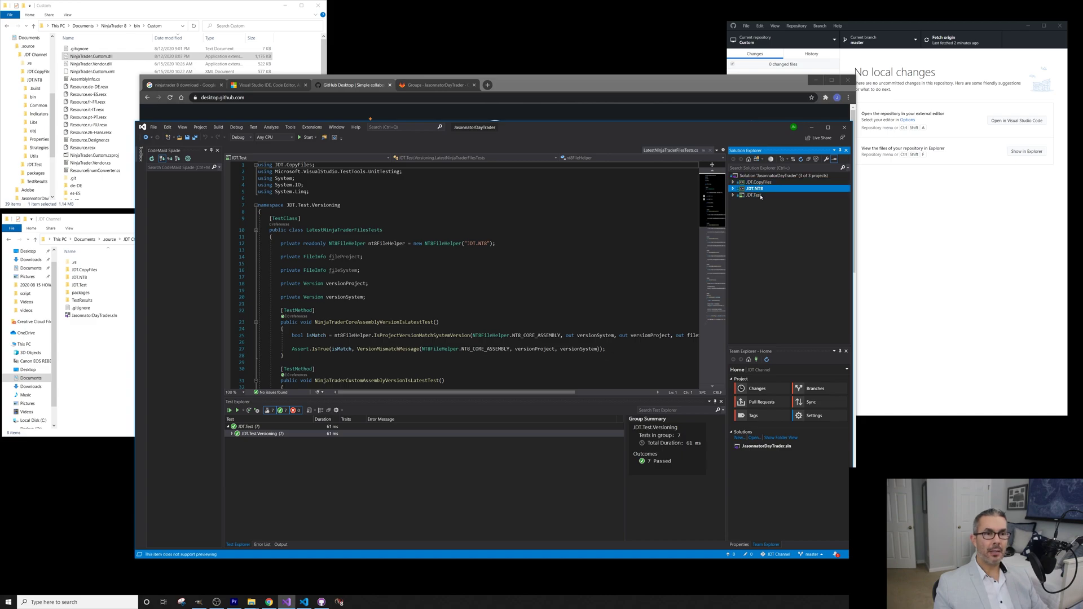
{"action": "double_click", "coordinate": [761, 195]}
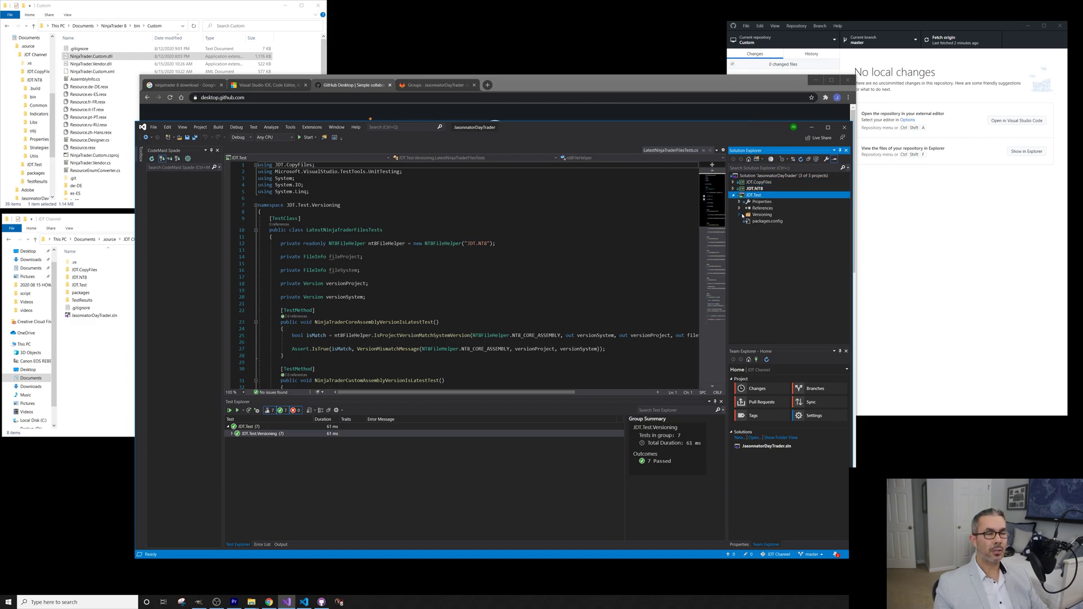
{"action": "left_click", "coordinate": [516, 242]}
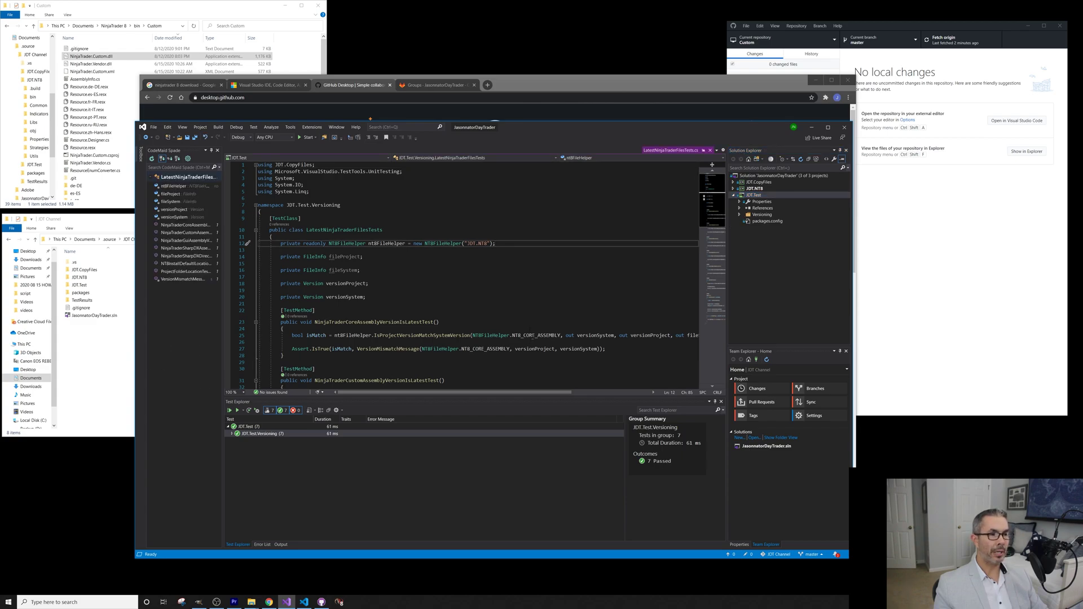
{"action": "double_click", "coordinate": [534, 337]}
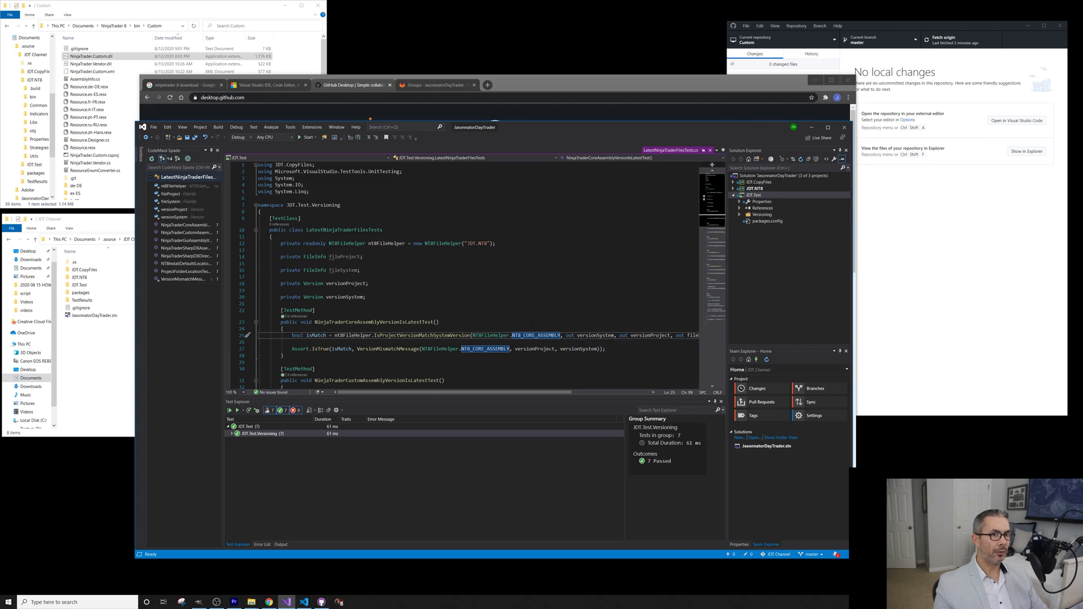
{"action": "left_click", "coordinate": [532, 325]}
{"action": "key", "text": "Down"}
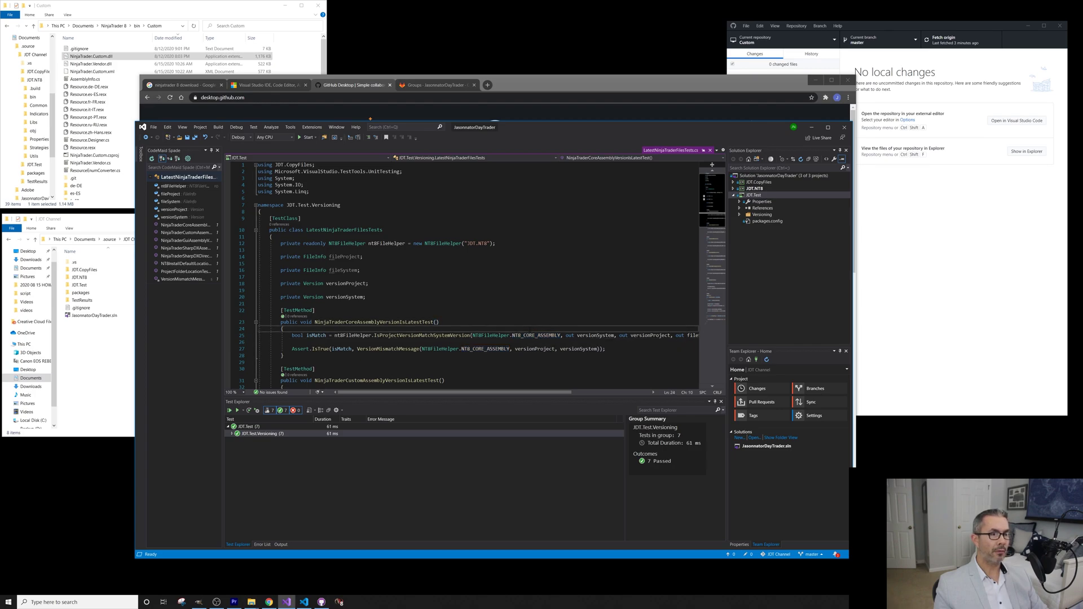
{"action": "left_click", "coordinate": [733, 194]}
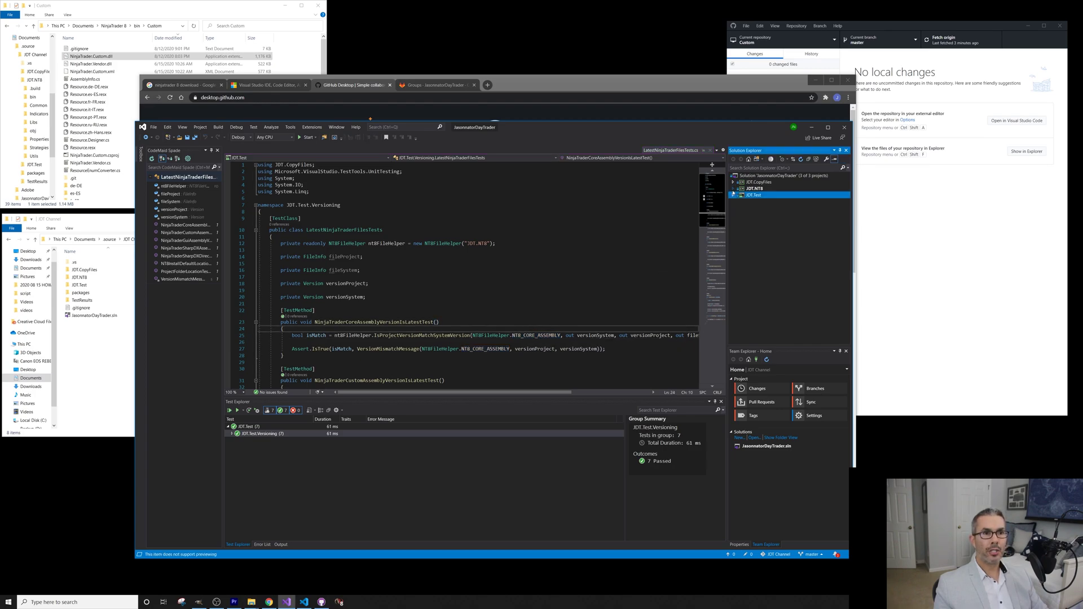
{"action": "left_click", "coordinate": [732, 189]}
{"action": "left_click", "coordinate": [740, 222]}
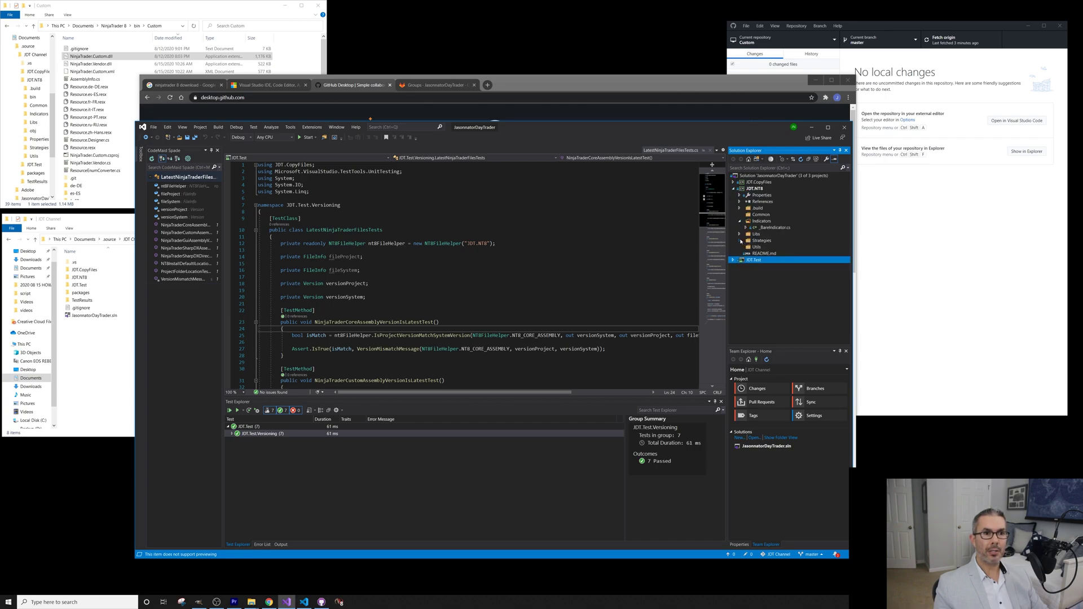
{"action": "left_click", "coordinate": [741, 240]}
{"action": "left_click", "coordinate": [740, 235]}
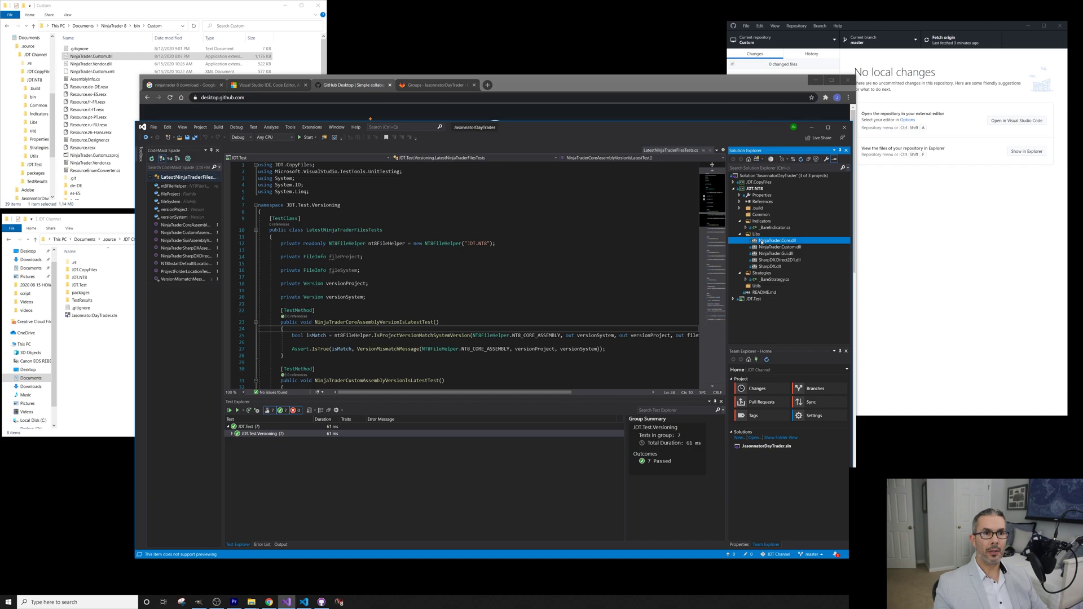
{"action": "left_click", "coordinate": [774, 269]}
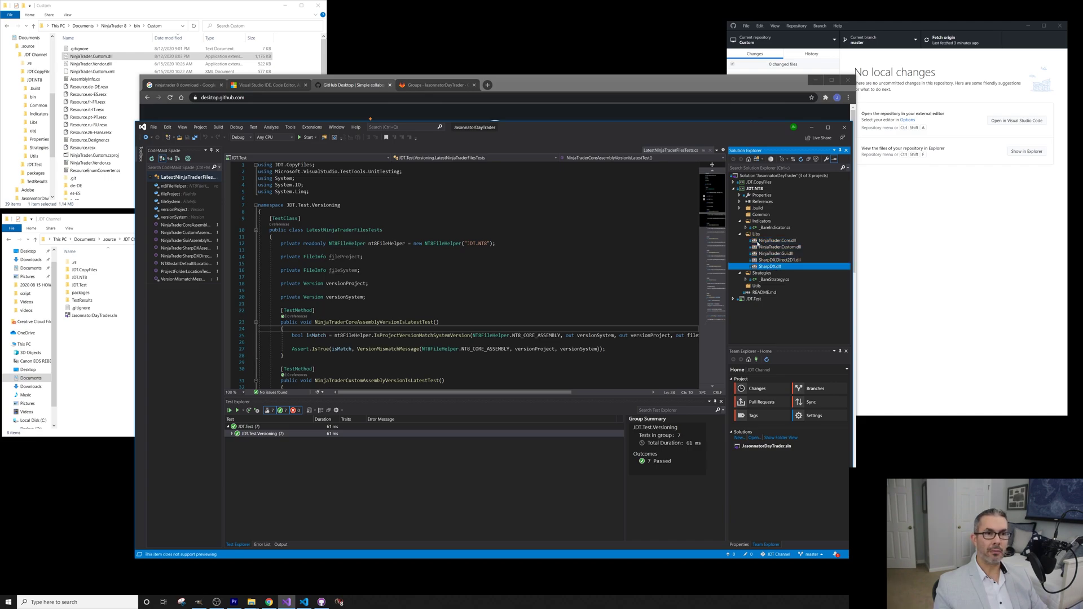
{"action": "left_click", "coordinate": [733, 183]}
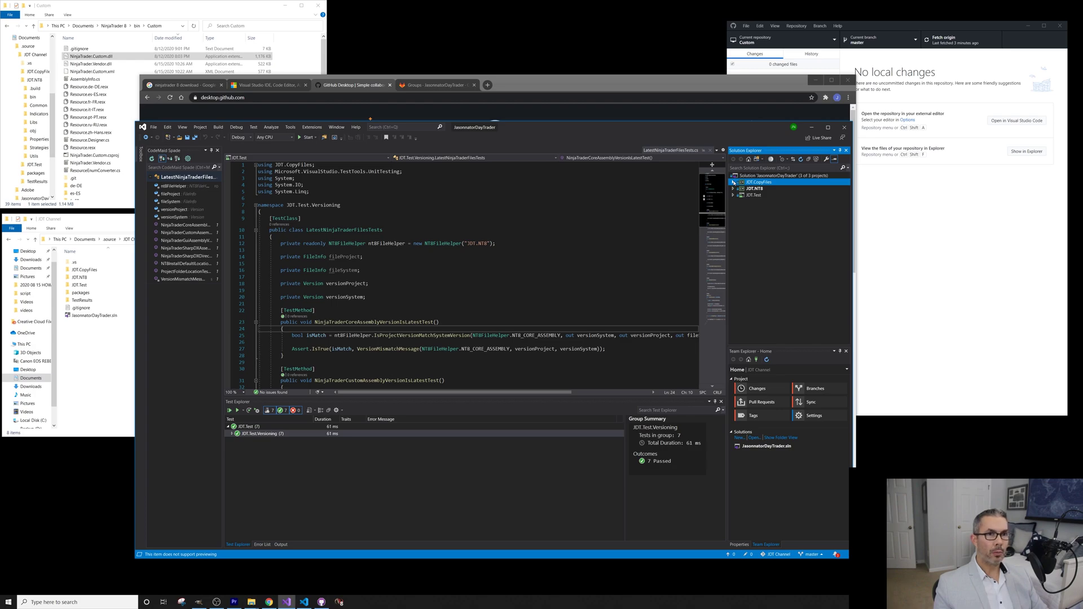
{"action": "left_click", "coordinate": [754, 195]}
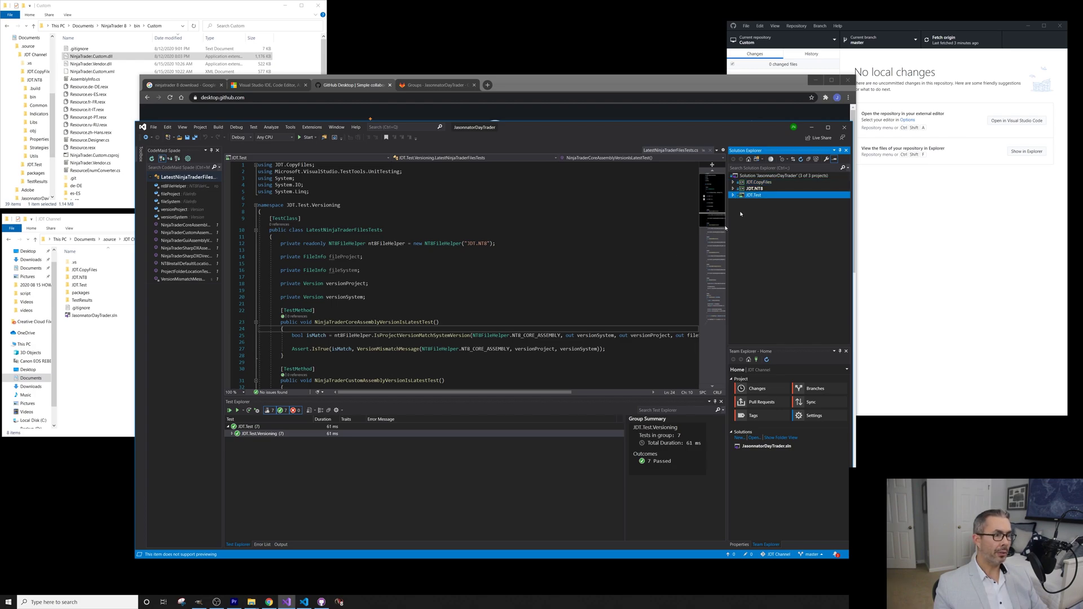
{"action": "left_click", "coordinate": [764, 182]}
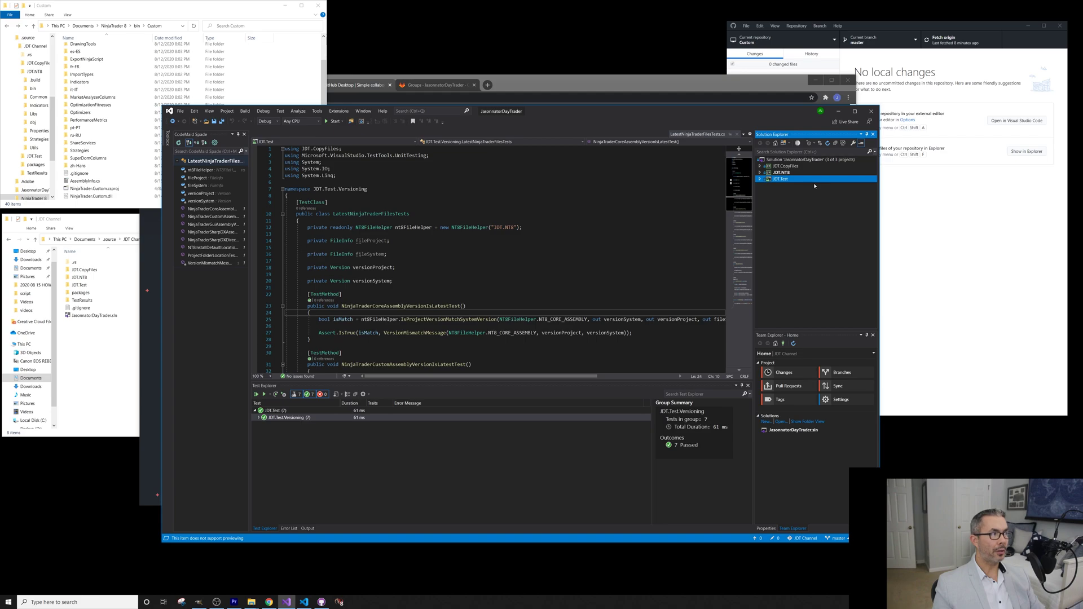
Open LatestNinjaTraderFilesTests.cs from the JDT.Test Versioning folder
{"action": "left_click", "coordinate": [759, 180]}
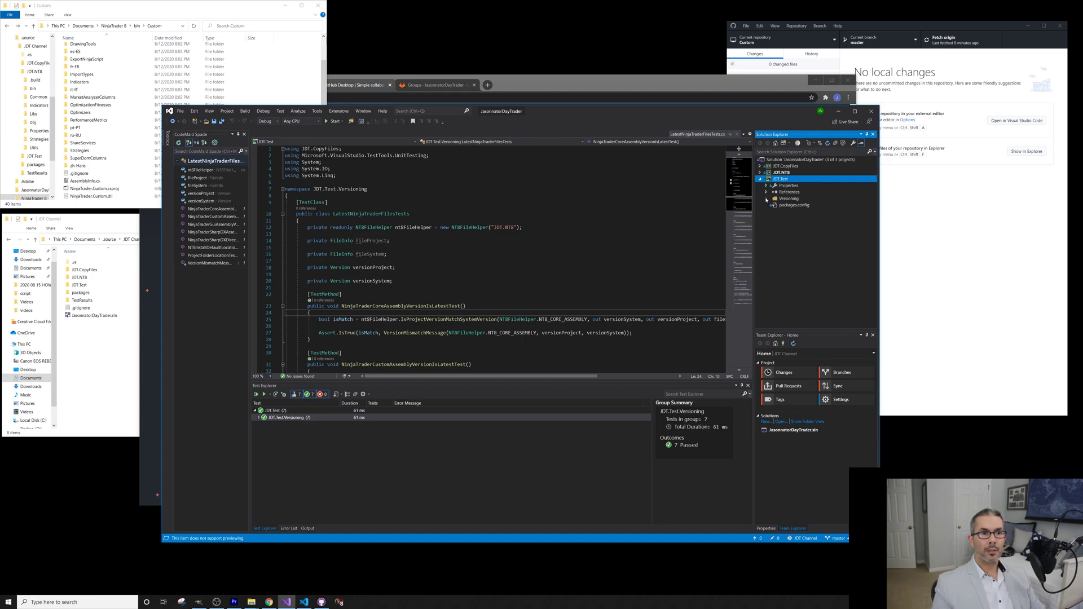
{"action": "left_click", "coordinate": [767, 197]}
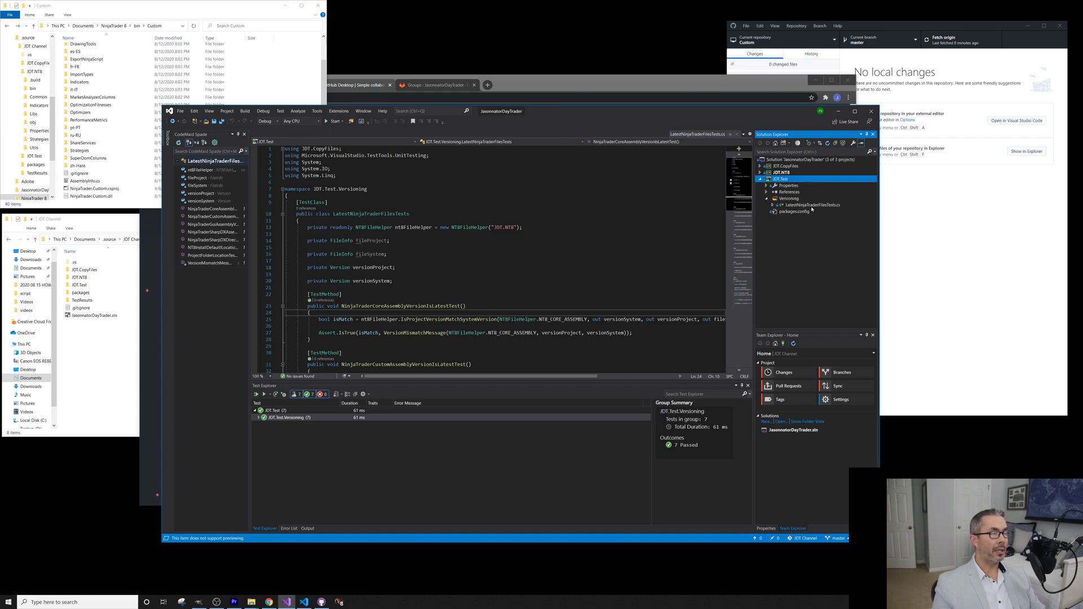
{"action": "double_click", "coordinate": [808, 206]}
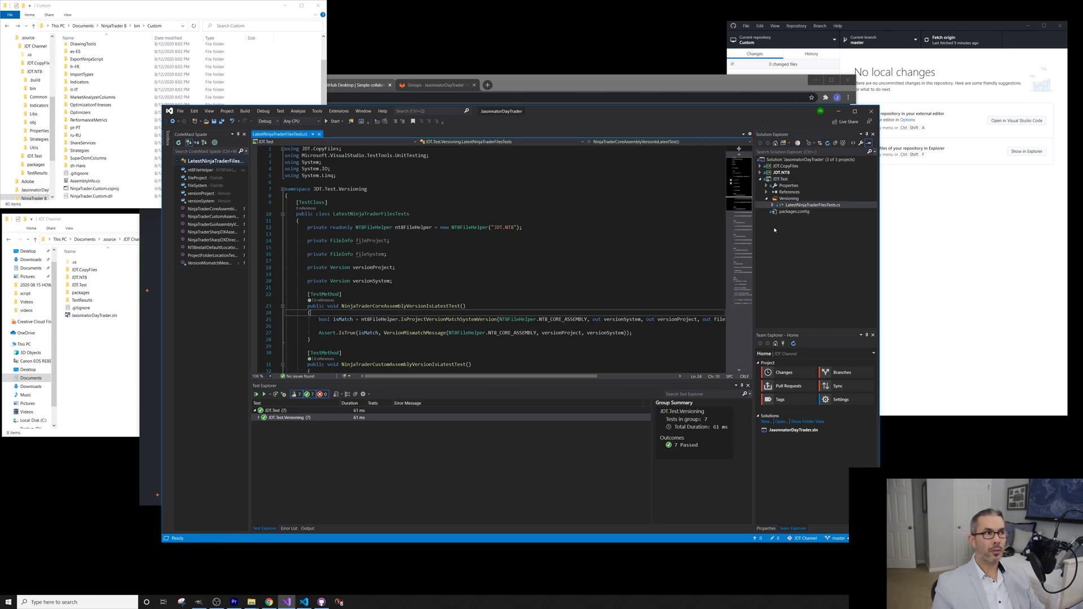
{"action": "left_click", "coordinate": [285, 468]}
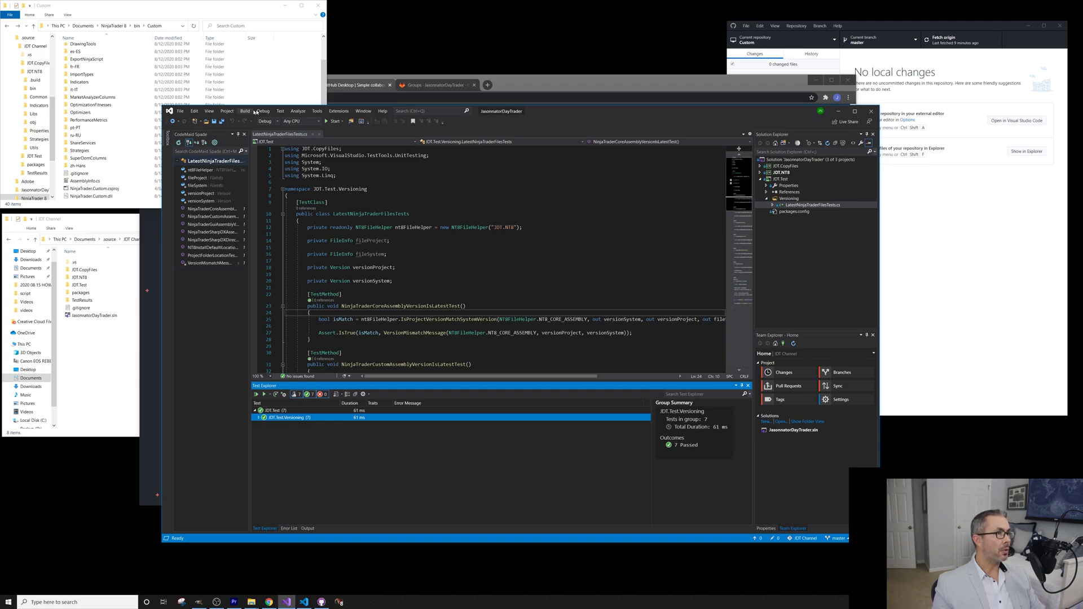
{"action": "left_click", "coordinate": [280, 111]}
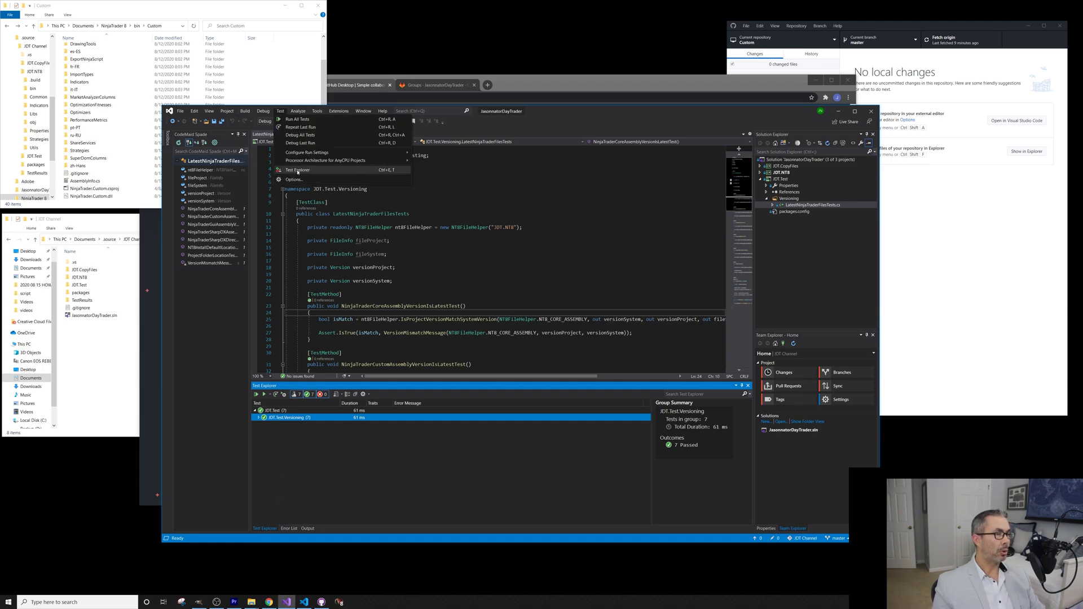
{"action": "left_click", "coordinate": [325, 442]}
Rebuild JDT.Test and run the LatestNinjaTraderFilesTests class in Test Explorer
{"action": "right_click", "coordinate": [779, 178]}
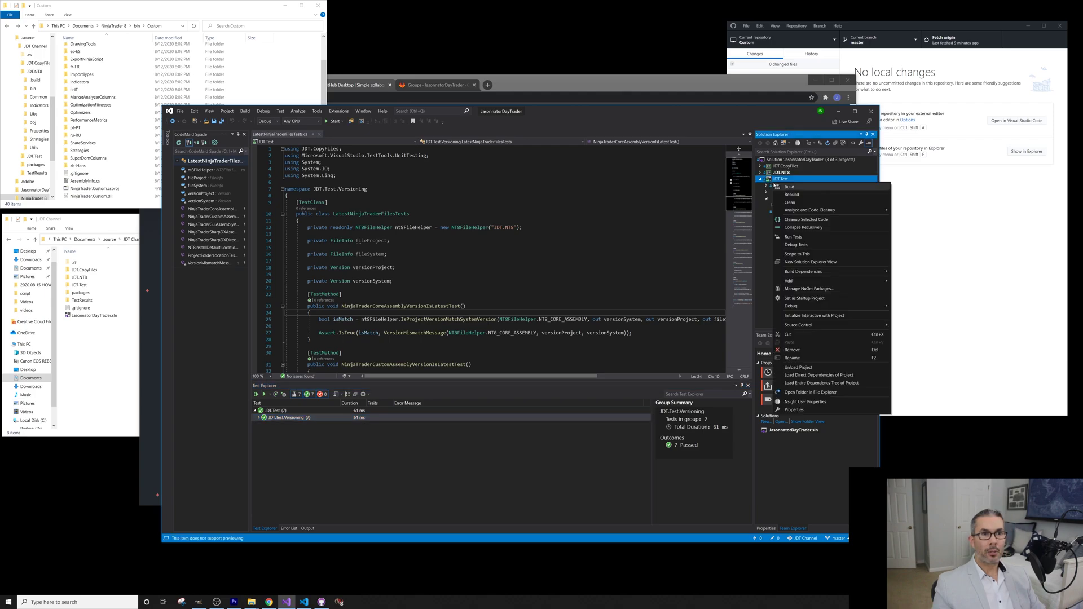
{"action": "left_click", "coordinate": [804, 197]}
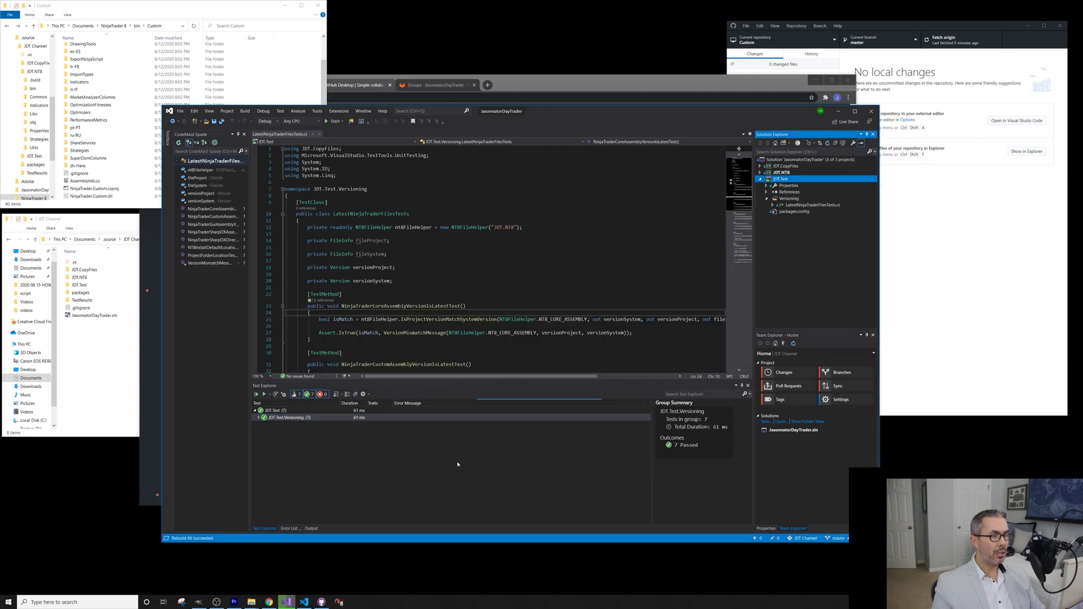
{"action": "left_click", "coordinate": [259, 418]}
{"action": "left_click", "coordinate": [263, 425]}
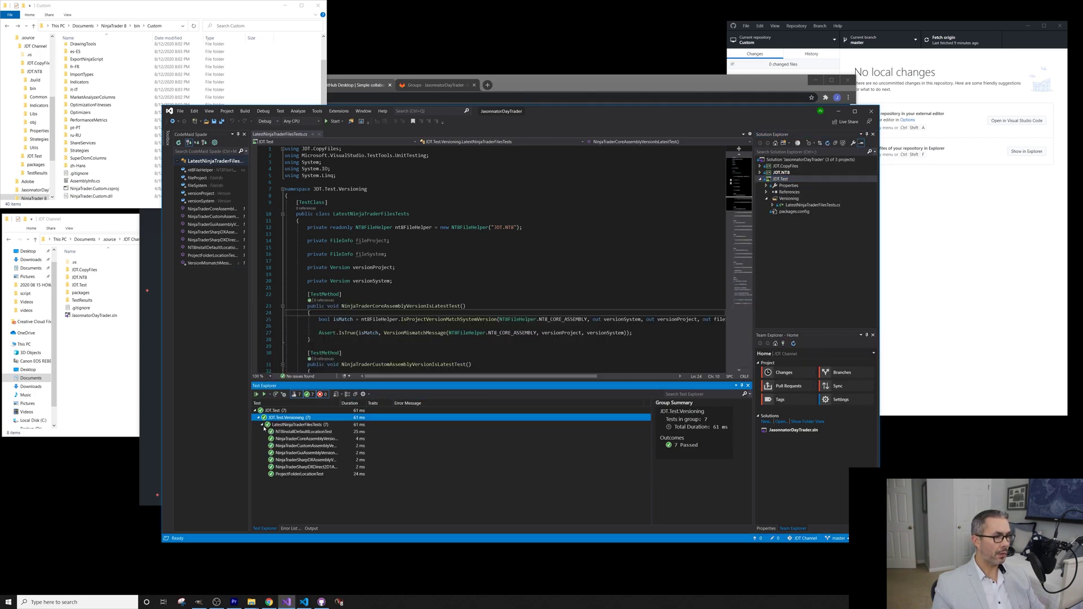
{"action": "right_click", "coordinate": [290, 425]}
{"action": "left_click", "coordinate": [302, 430]}
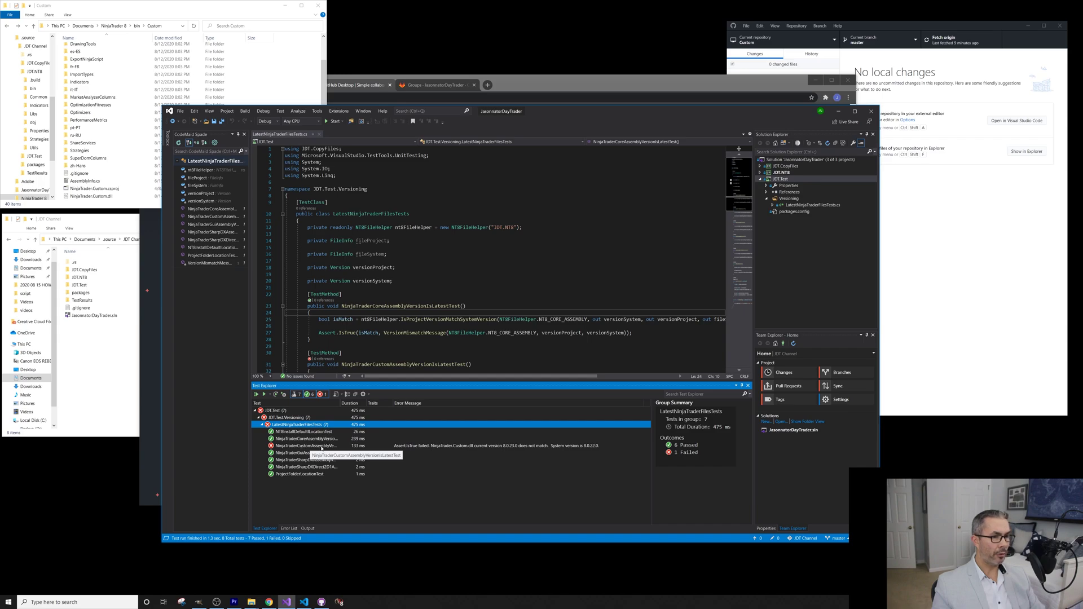
Read the custom assembly version failure and delete the NinjaTrader.Custom.dll backup file
{"action": "left_click", "coordinate": [430, 446]}
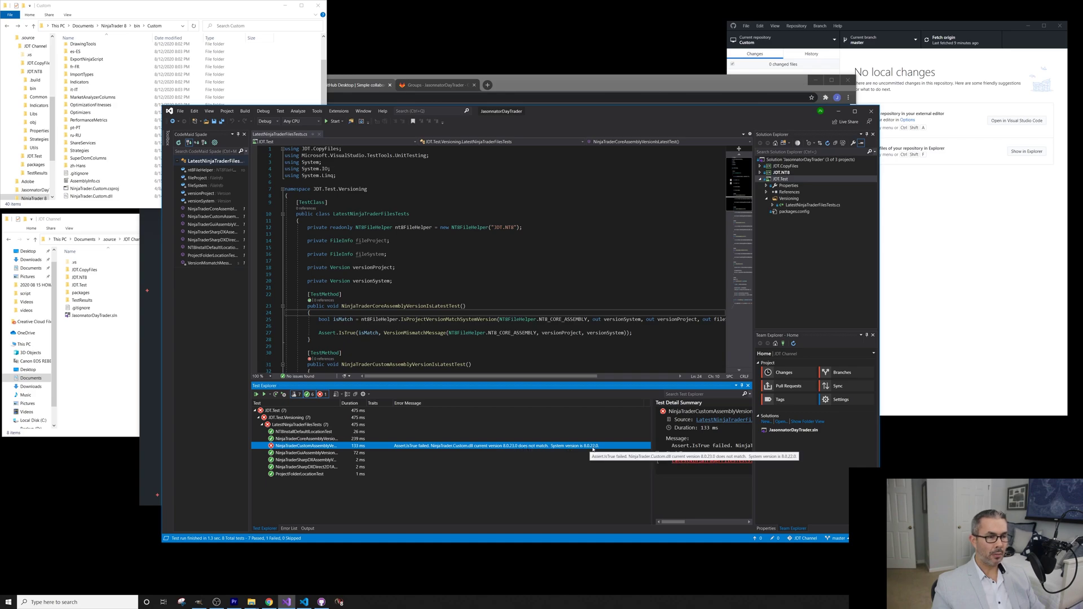
{"action": "left_click", "coordinate": [89, 182]}
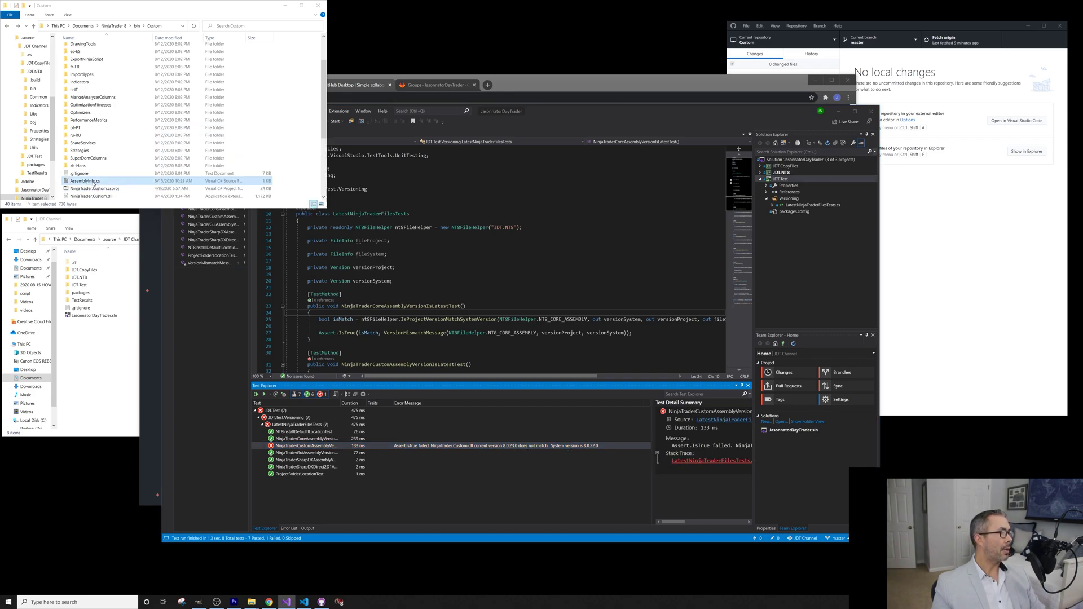
{"action": "scroll", "coordinate": [90, 181], "scroll_direction": "down", "scroll_amount": 4}
{"action": "left_click", "coordinate": [108, 105]}
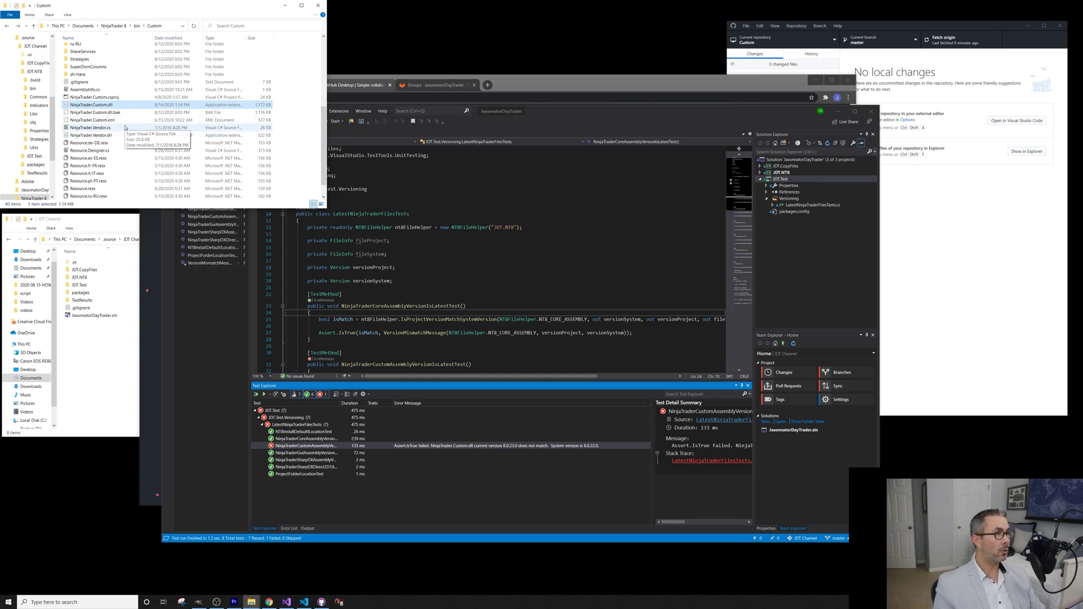
{"action": "key", "text": "Return"}
{"action": "key", "text": "Return"}
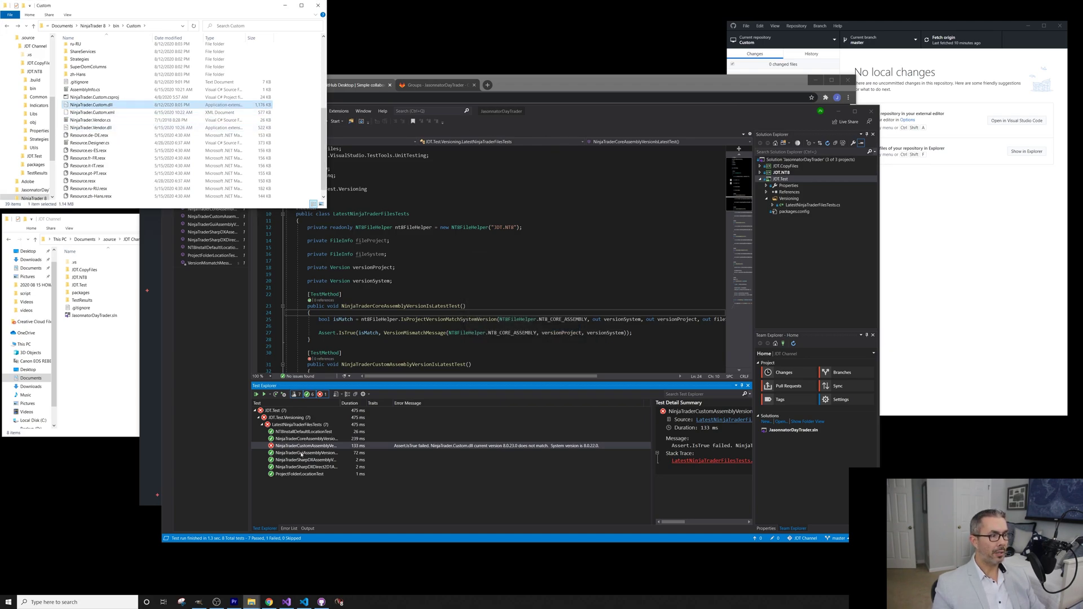
Rerun the failed version test with Ctrl+R, T
{"action": "left_click", "coordinate": [303, 446]}
{"action": "key", "text": "ctrl+r"}
{"action": "key", "text": "t"}
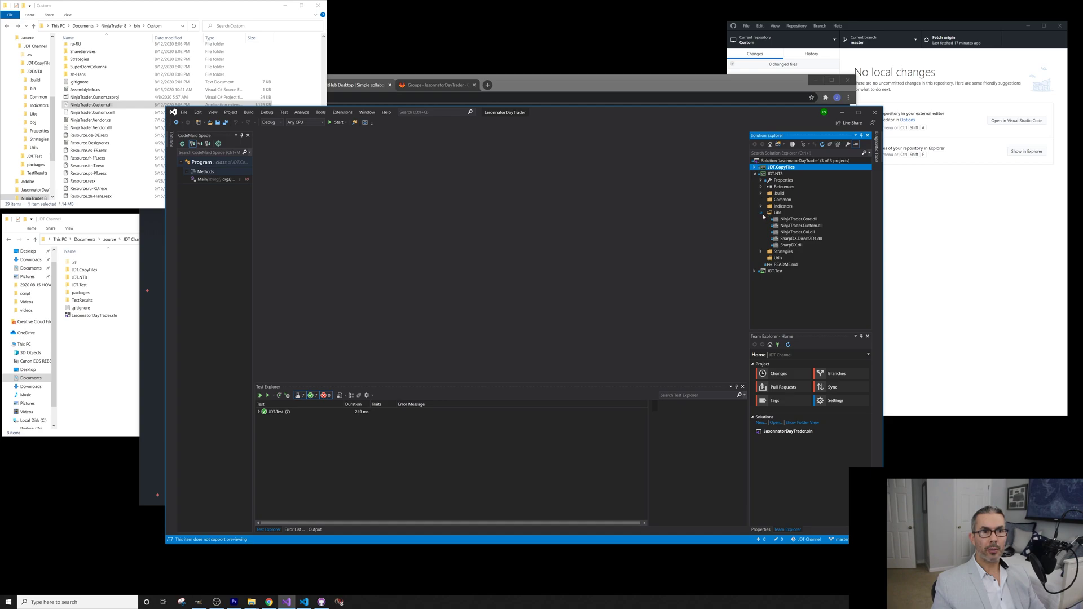
Expand Indicators and Strategies and open _BareIndicator.cs, reviewing its CurrentBars check
{"action": "left_click", "coordinate": [761, 213]}
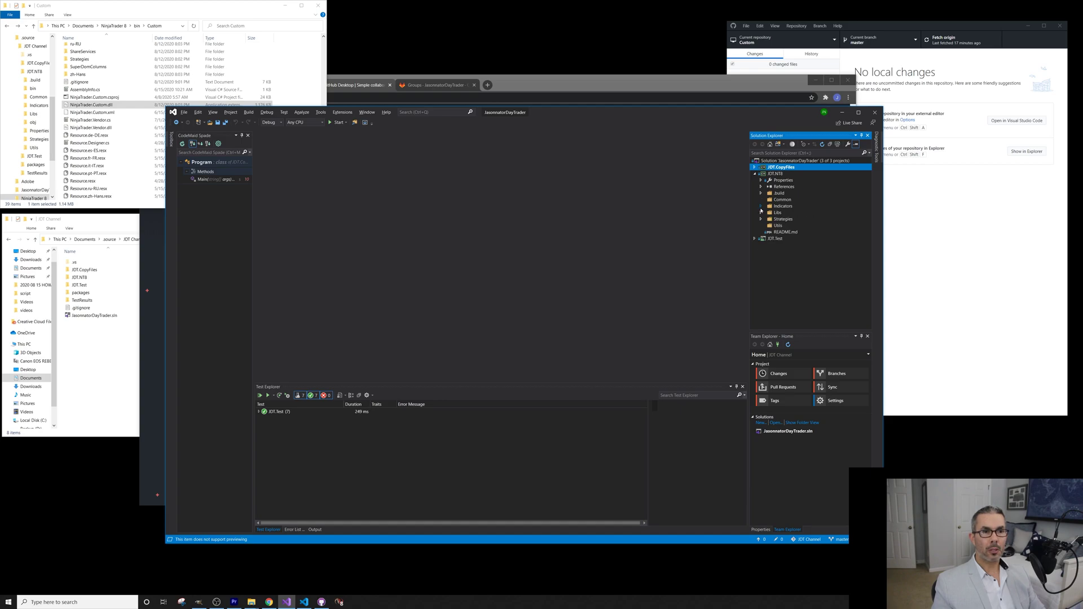
{"action": "left_click", "coordinate": [761, 225]}
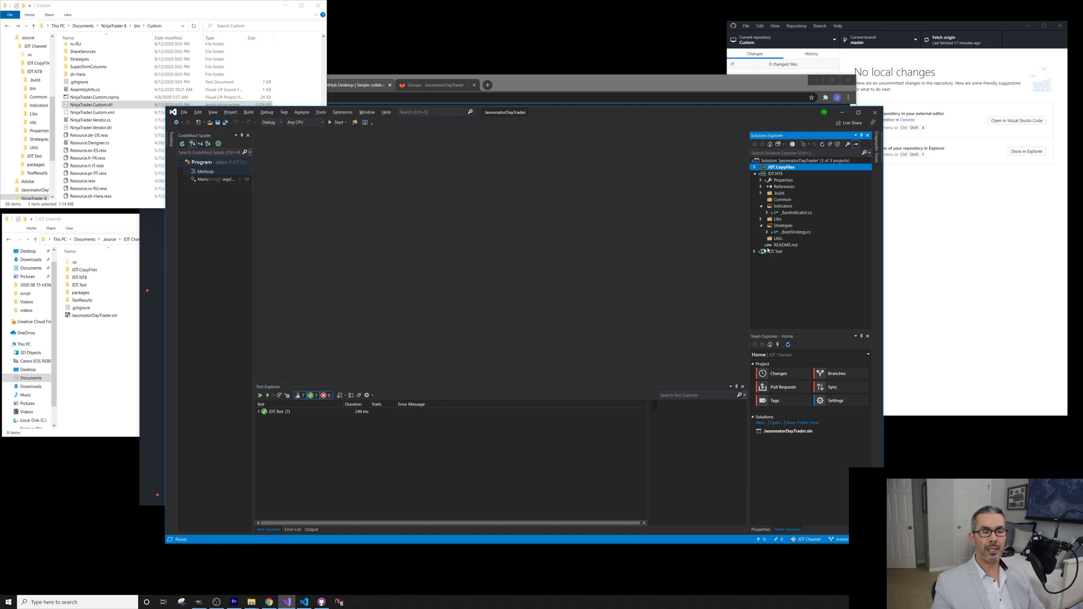
{"action": "double_click", "coordinate": [794, 212]}
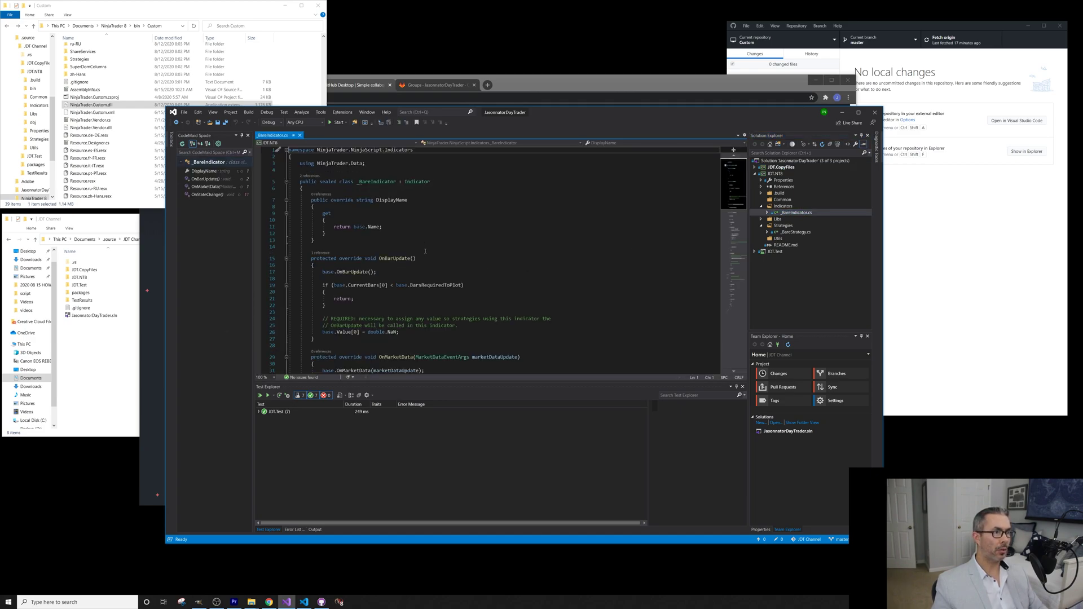
{"action": "left_click", "coordinate": [476, 285]}
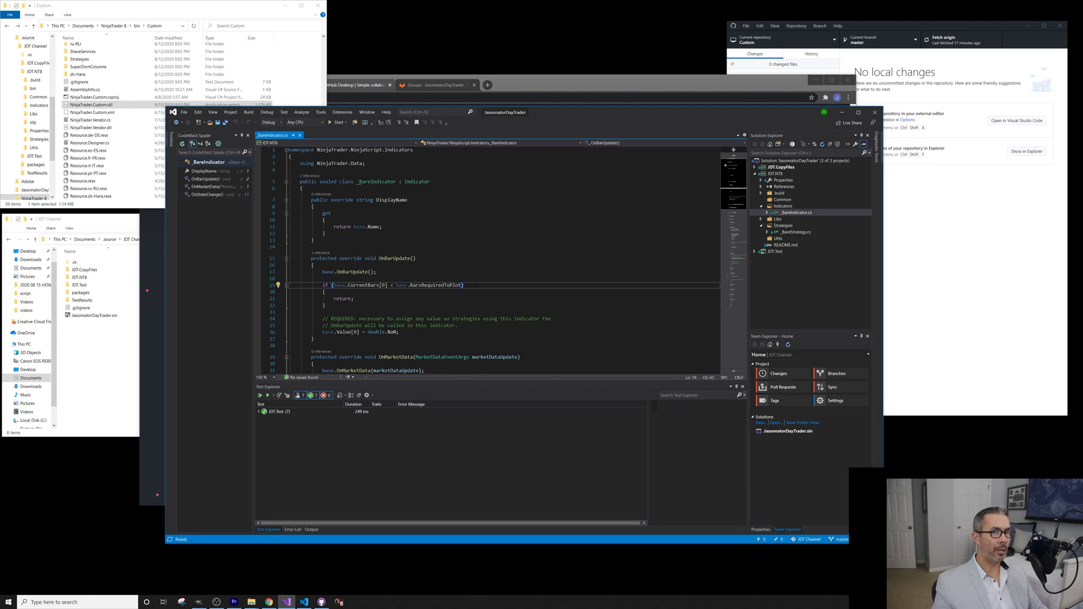
Rebuild JDT.NT8 and confirm JDT.NT8.dll is in the NinjaTrader Custom folder
{"action": "right_click", "coordinate": [775, 176]}
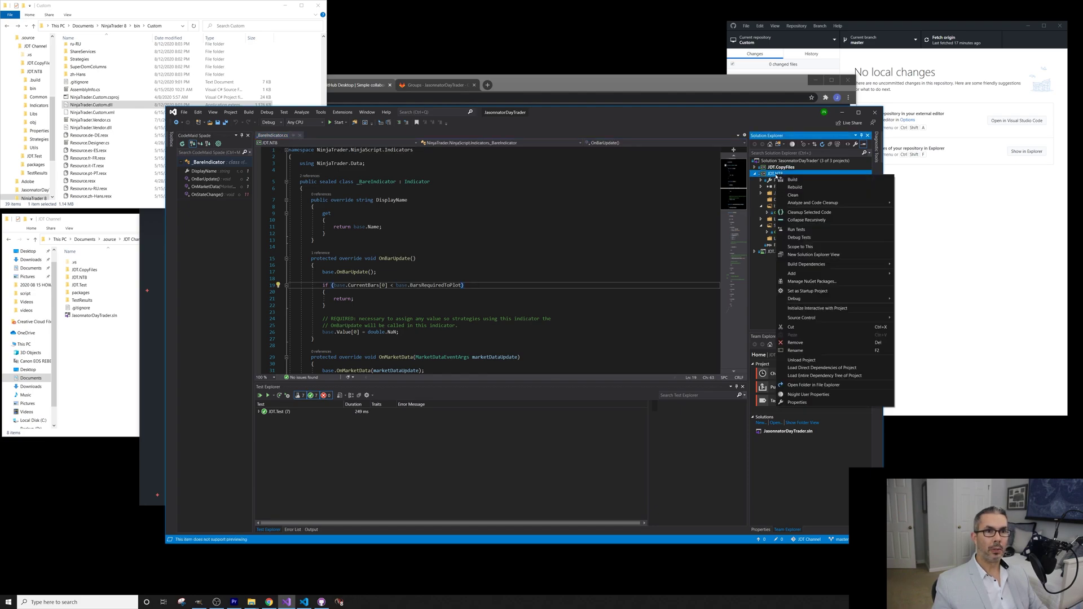
{"action": "left_click", "coordinate": [803, 190]}
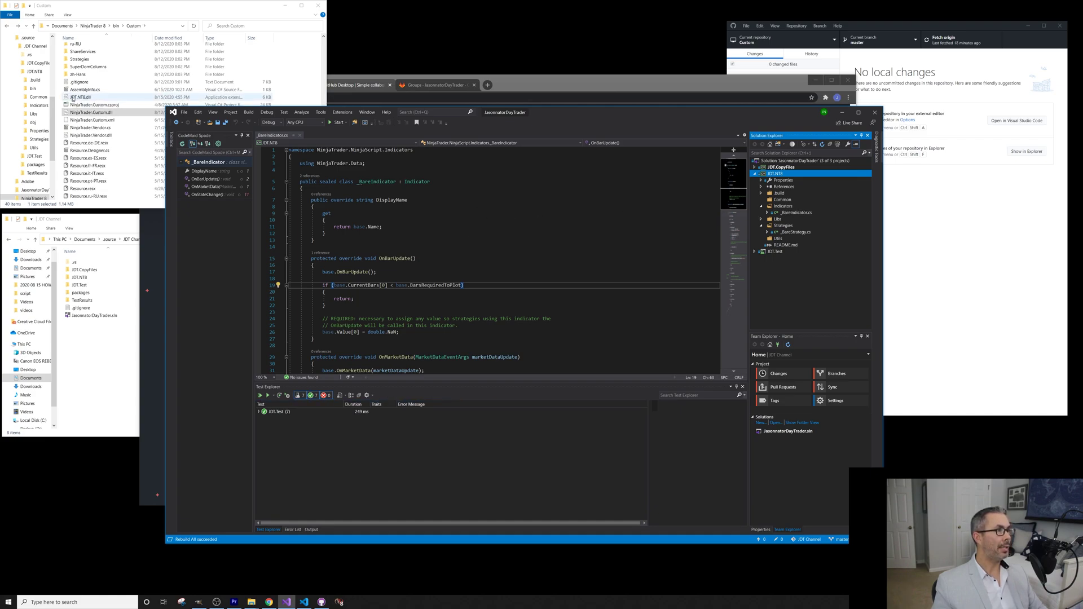
{"action": "left_click", "coordinate": [80, 98]}
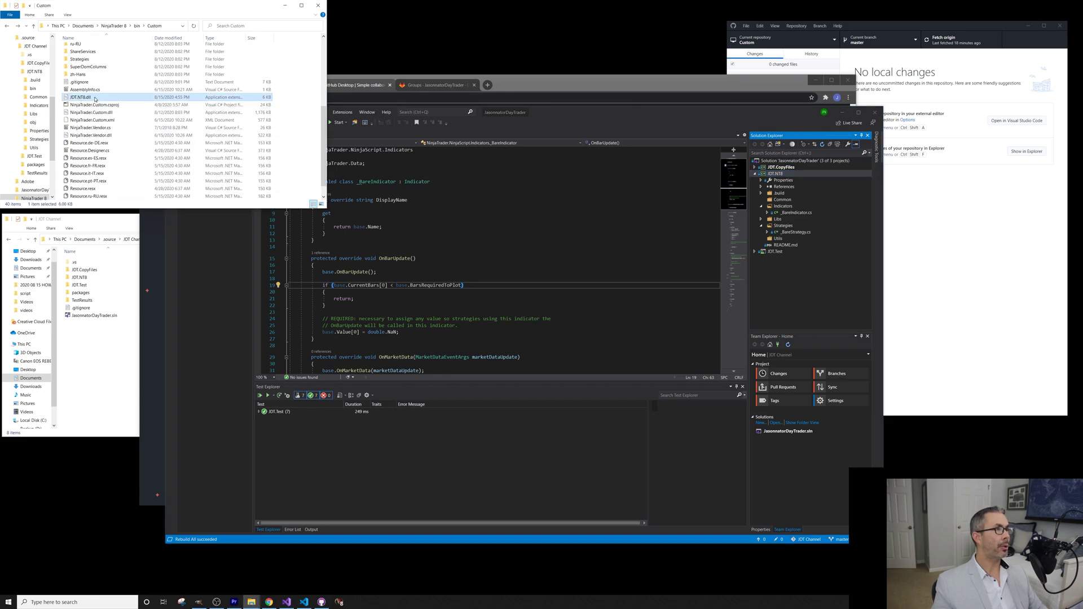
{"action": "left_click", "coordinate": [774, 173]}
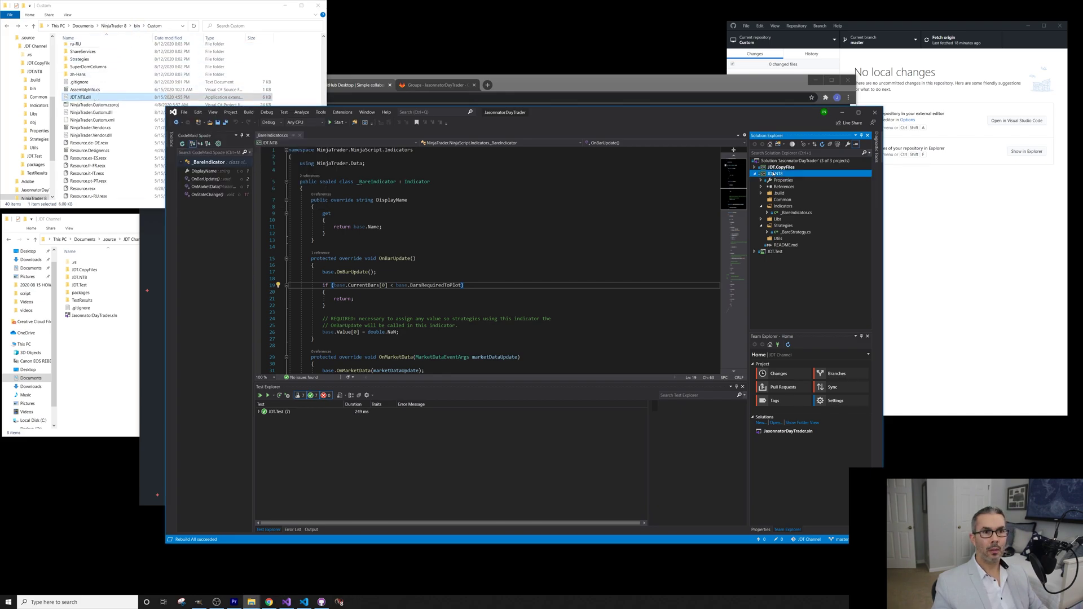
{"action": "right_click", "coordinate": [775, 174]}
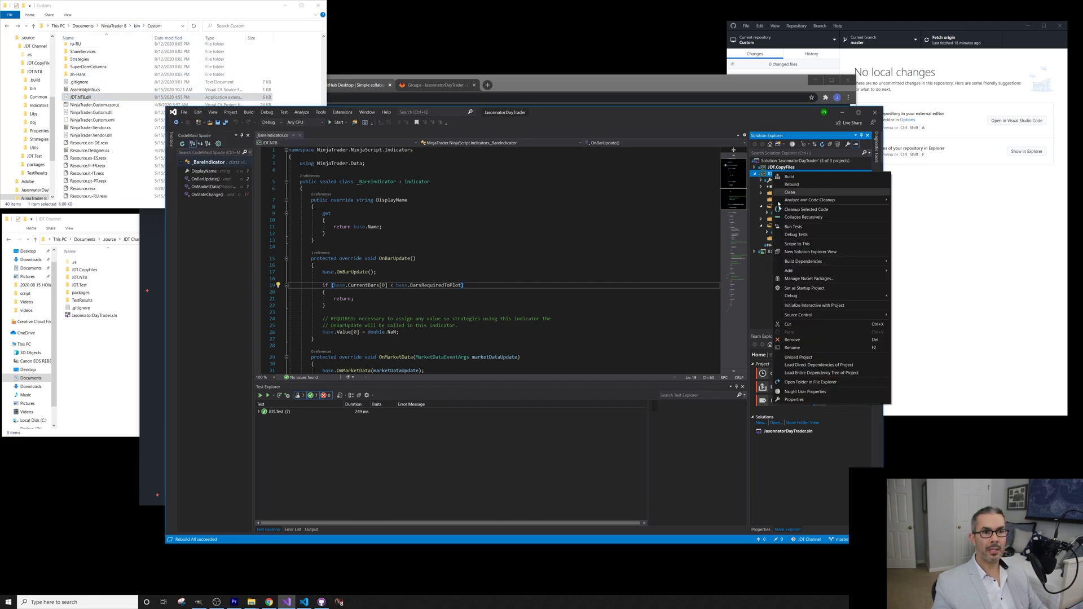
{"action": "left_click", "coordinate": [814, 386]}
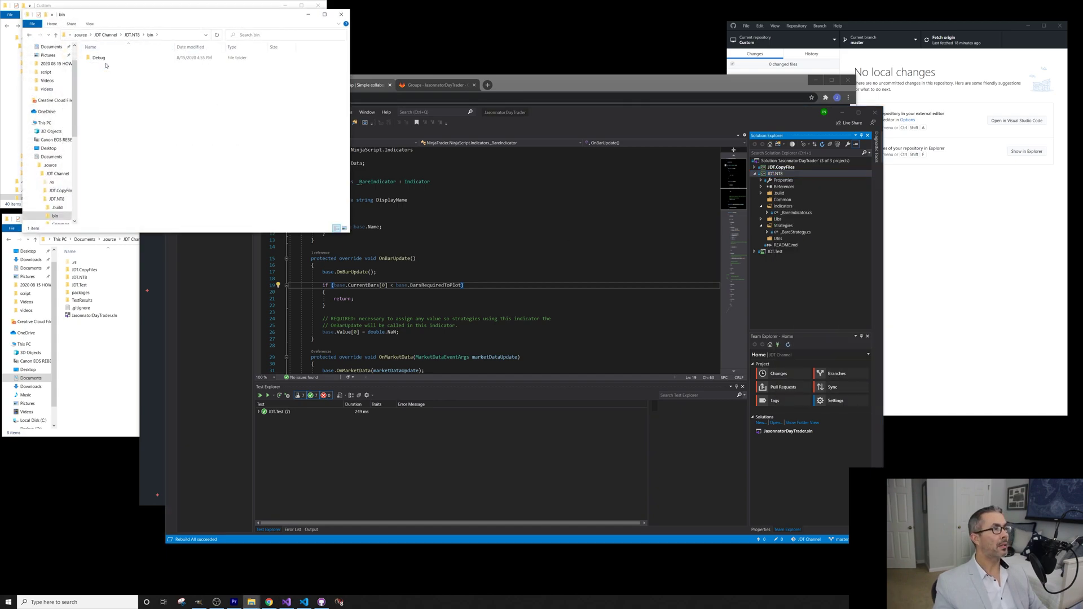
{"action": "double_click", "coordinate": [100, 58]}
{"action": "left_click", "coordinate": [254, 118]}
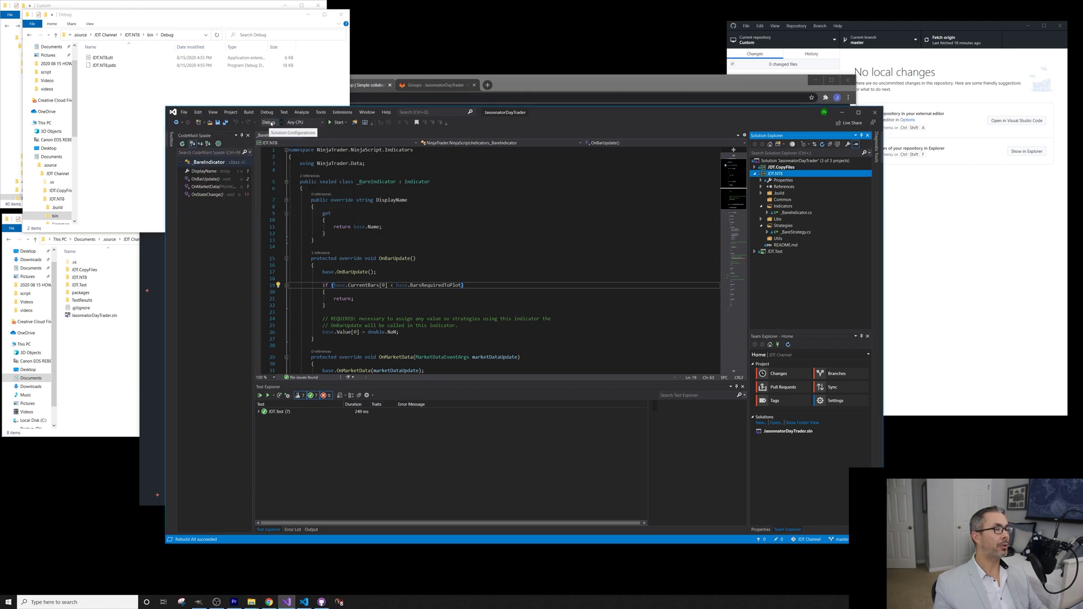
{"action": "left_click", "coordinate": [103, 58]}
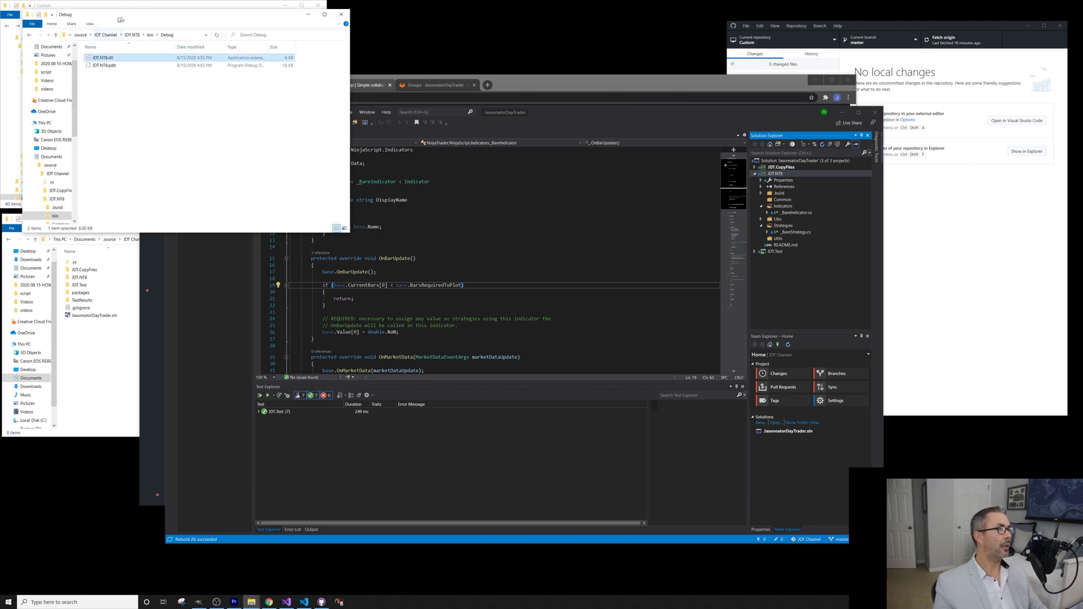
{"action": "left_click", "coordinate": [340, 15]}
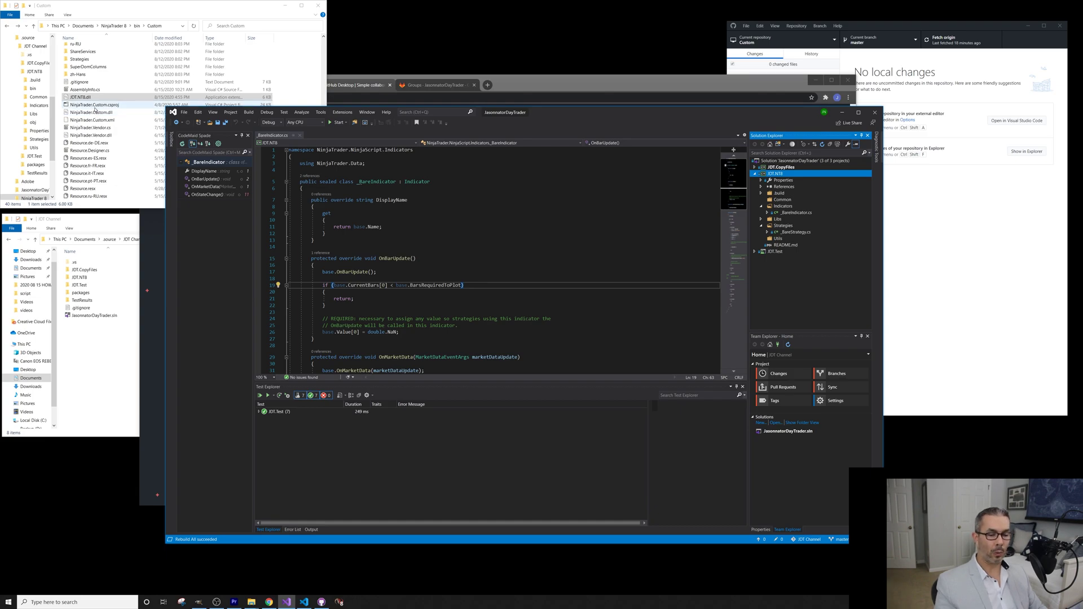
Open JDT.NT8.csproj in Visual Studio Code from the project folder
{"action": "right_click", "coordinate": [771, 175]}
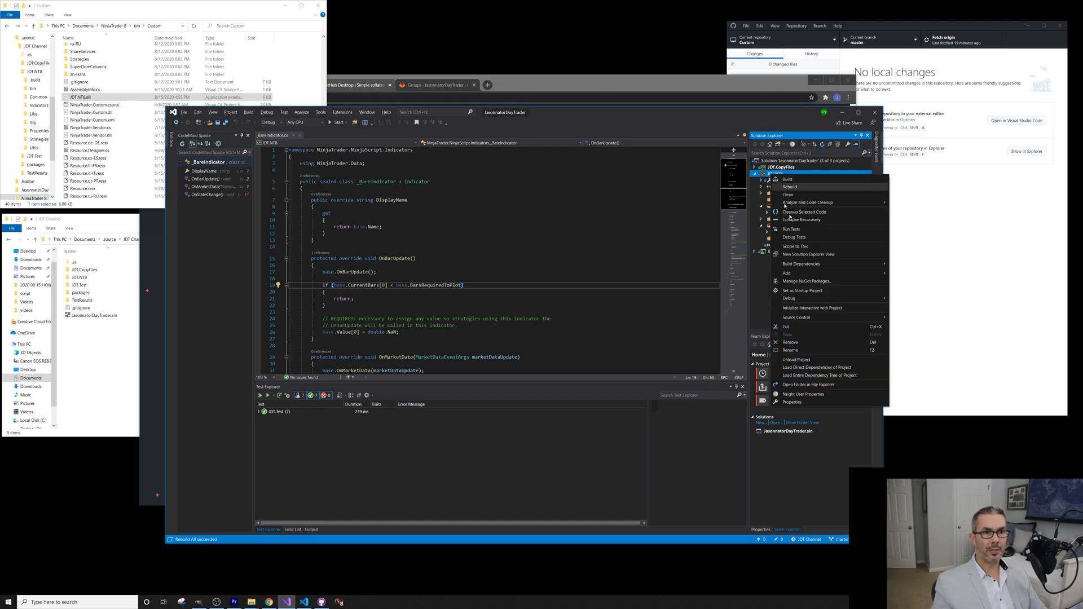
{"action": "left_click", "coordinate": [815, 386]}
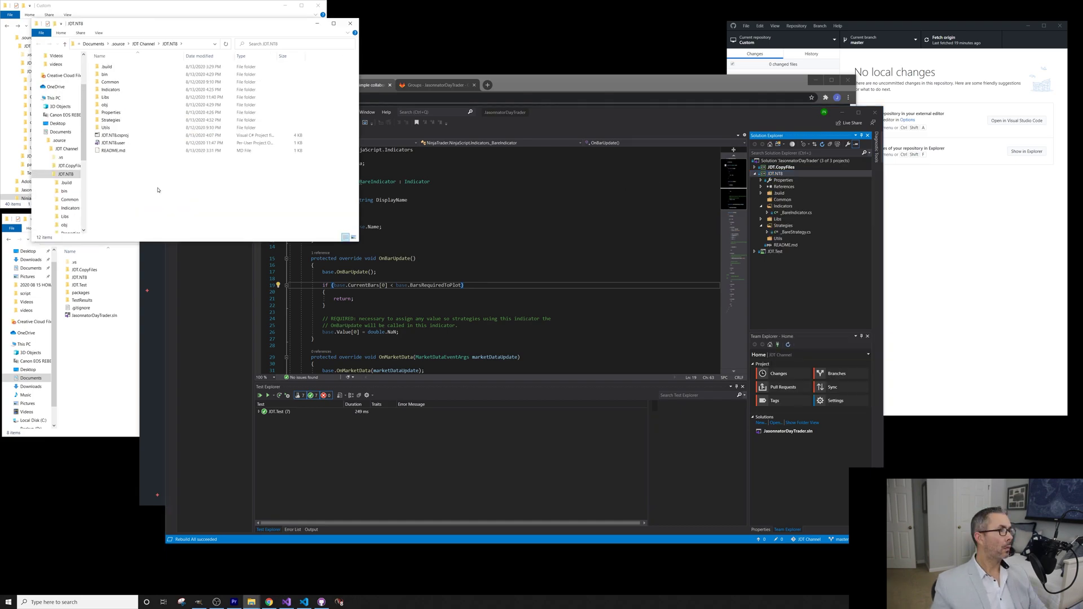
{"action": "right_click", "coordinate": [122, 135]}
{"action": "left_click", "coordinate": [151, 153]}
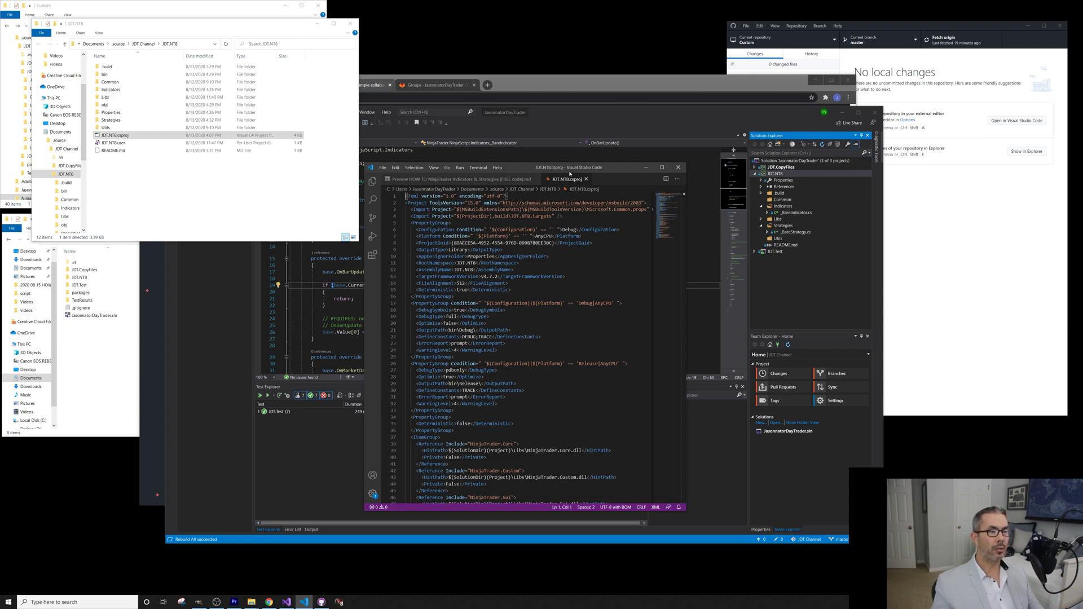
Comment out the JDT.NT8.targets import on line 4 with Ctrl+/
{"action": "left_click_drag", "start_coordinate": [562, 216], "coordinate": [409, 217]}
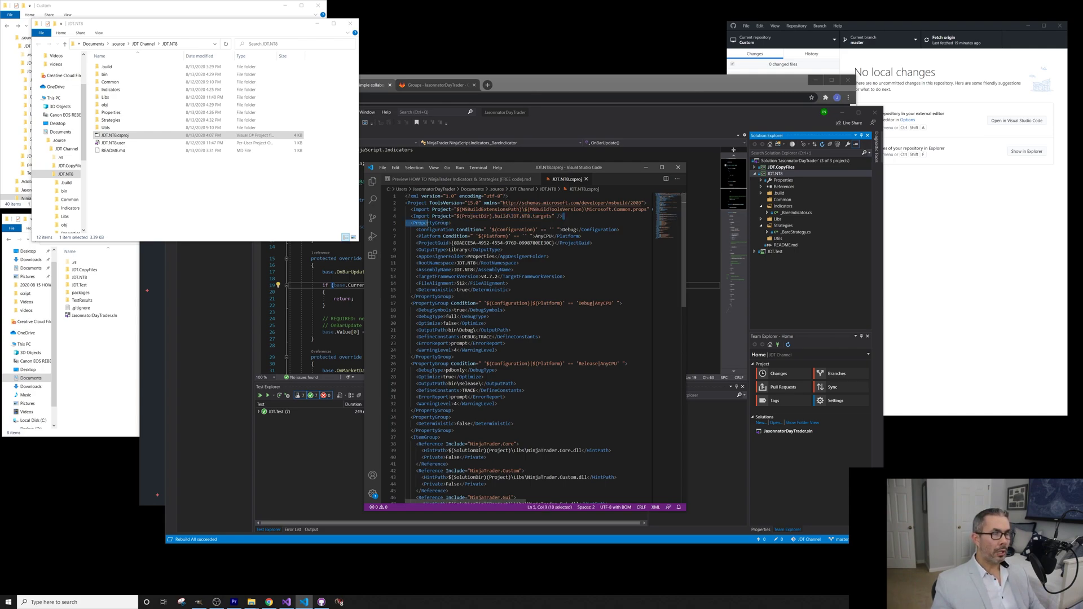
{"action": "left_click", "coordinate": [410, 217]}
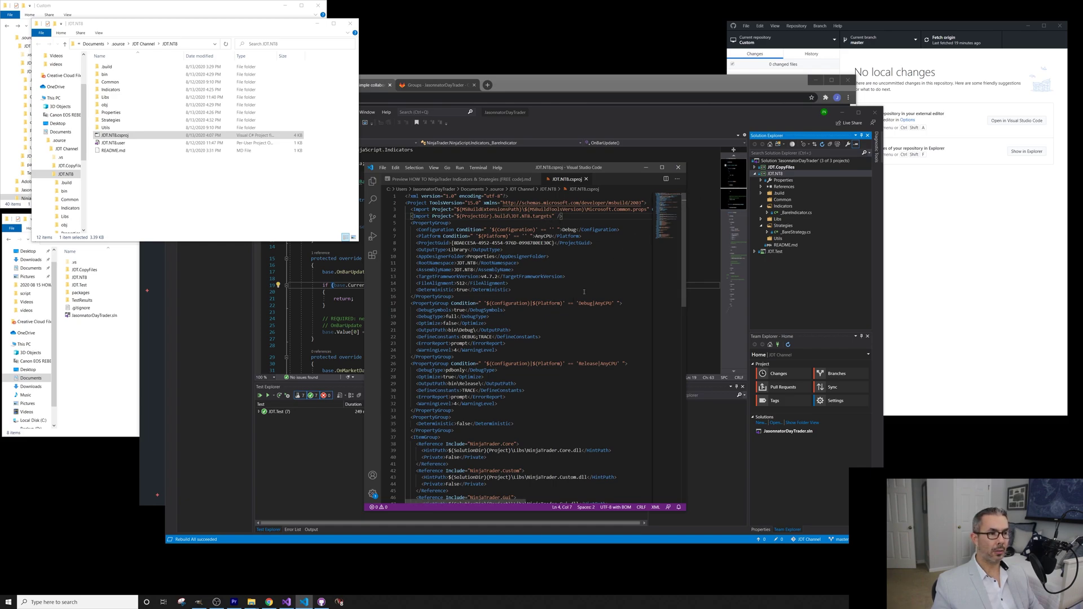
{"action": "scroll", "coordinate": [527, 316], "scroll_direction": "down", "scroll_amount": 4}
{"action": "scroll", "coordinate": [550, 295], "scroll_direction": "down", "scroll_amount": 6}
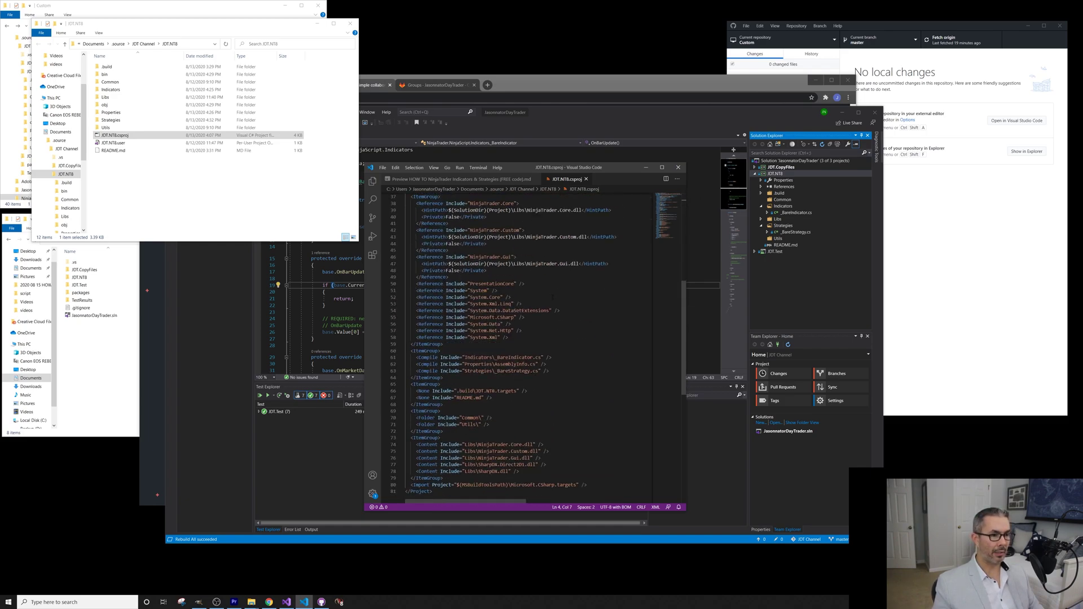
{"action": "scroll", "coordinate": [551, 295], "scroll_direction": "down", "scroll_amount": 7}
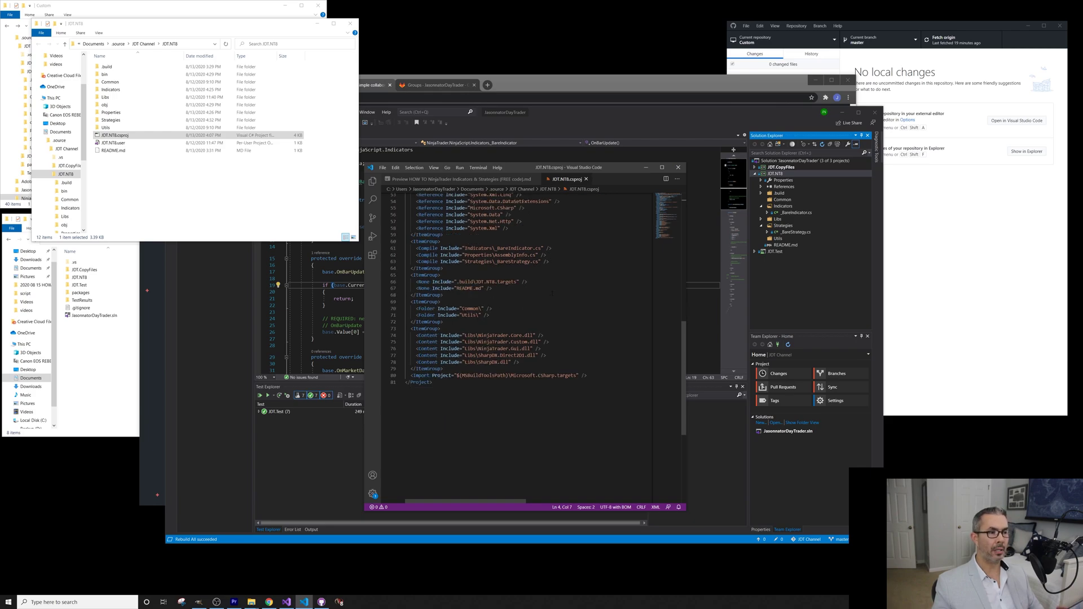
{"action": "scroll", "coordinate": [551, 287], "scroll_direction": "up", "scroll_amount": 5}
{"action": "scroll", "coordinate": [554, 237], "scroll_direction": "up", "scroll_amount": 10}
{"action": "scroll", "coordinate": [554, 231], "scroll_direction": "up", "scroll_amount": 2}
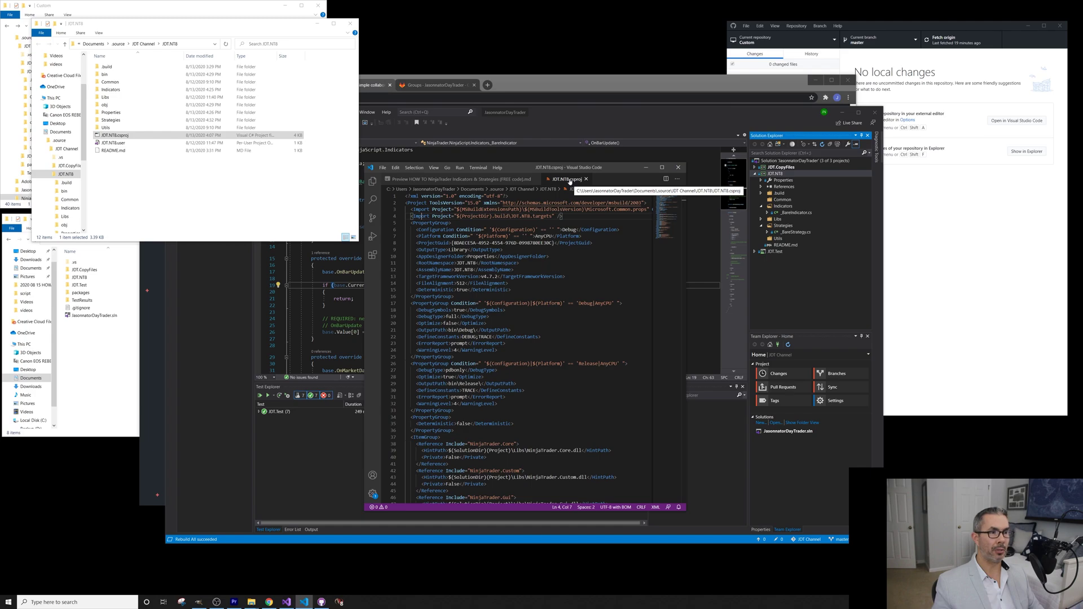
{"action": "left_click", "coordinate": [559, 216]}
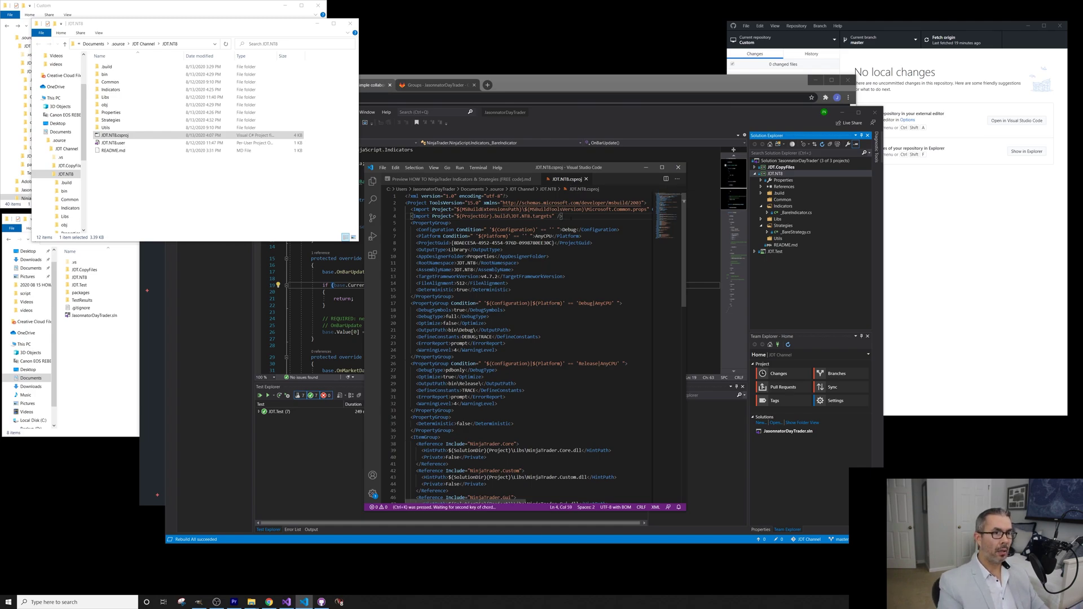
{"action": "key", "text": "ctrl+slash"}
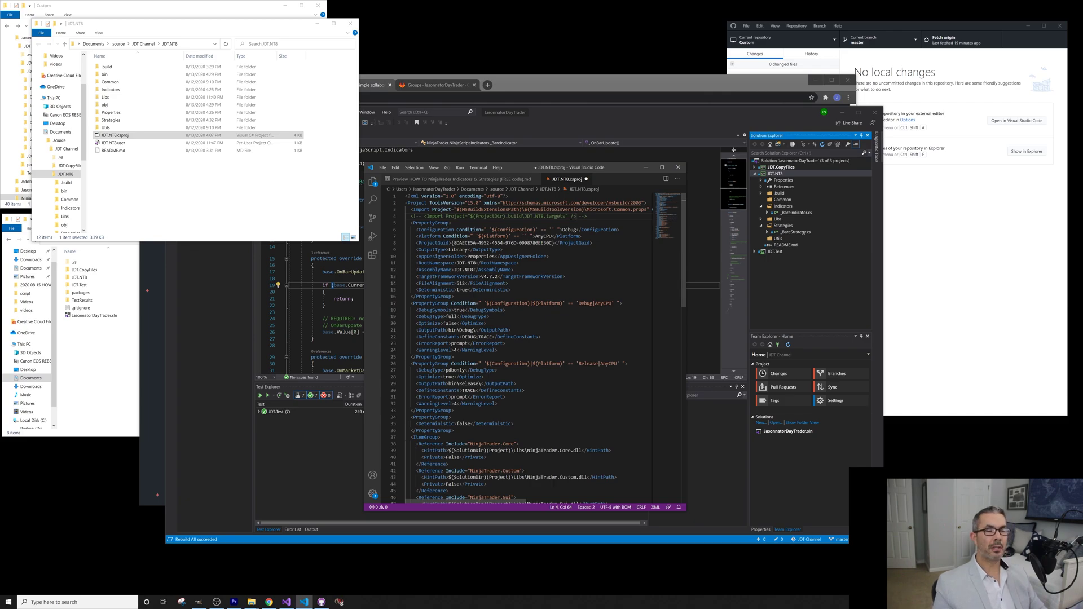
Open JDT.NT8.targets and review the NinjaTraderDir, CustomDir, TemplatesDir properties and install path
{"action": "left_click", "coordinate": [787, 206]}
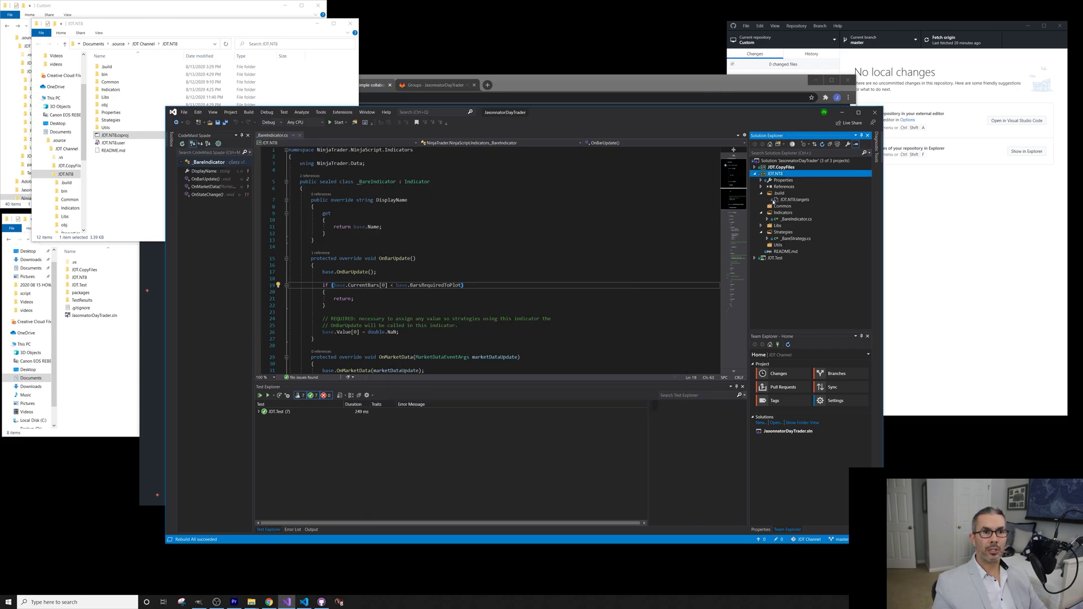
{"action": "double_click", "coordinate": [795, 200]}
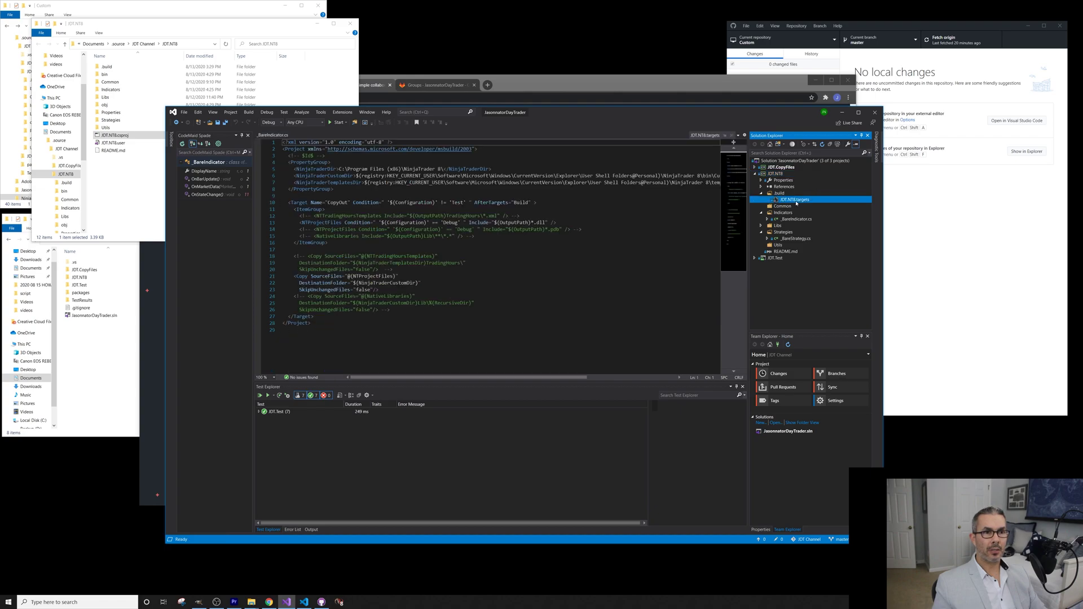
{"action": "left_click", "coordinate": [552, 195]}
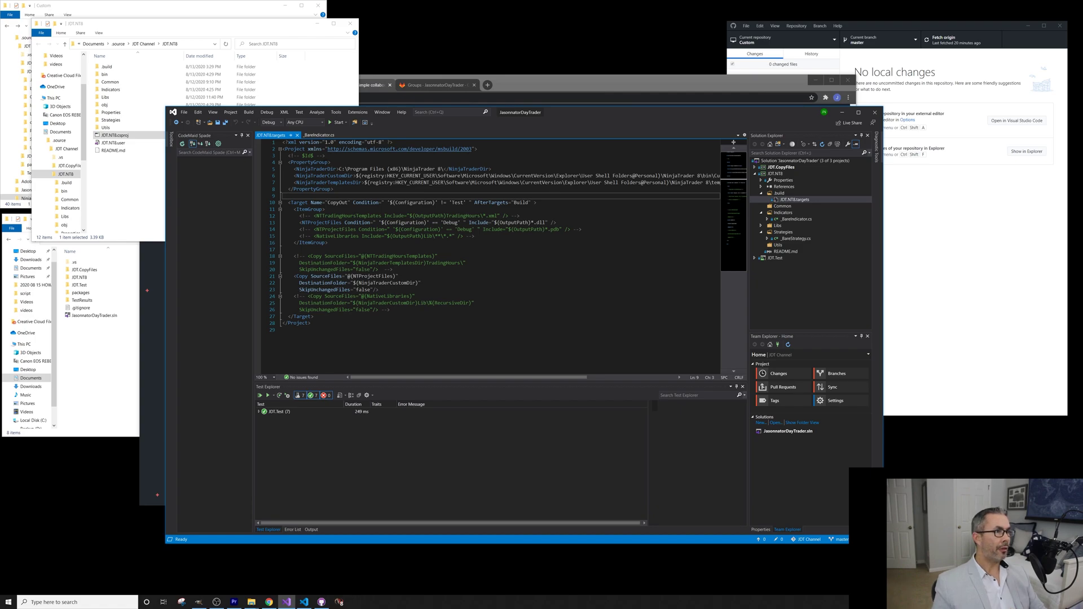
{"action": "double_click", "coordinate": [317, 169]}
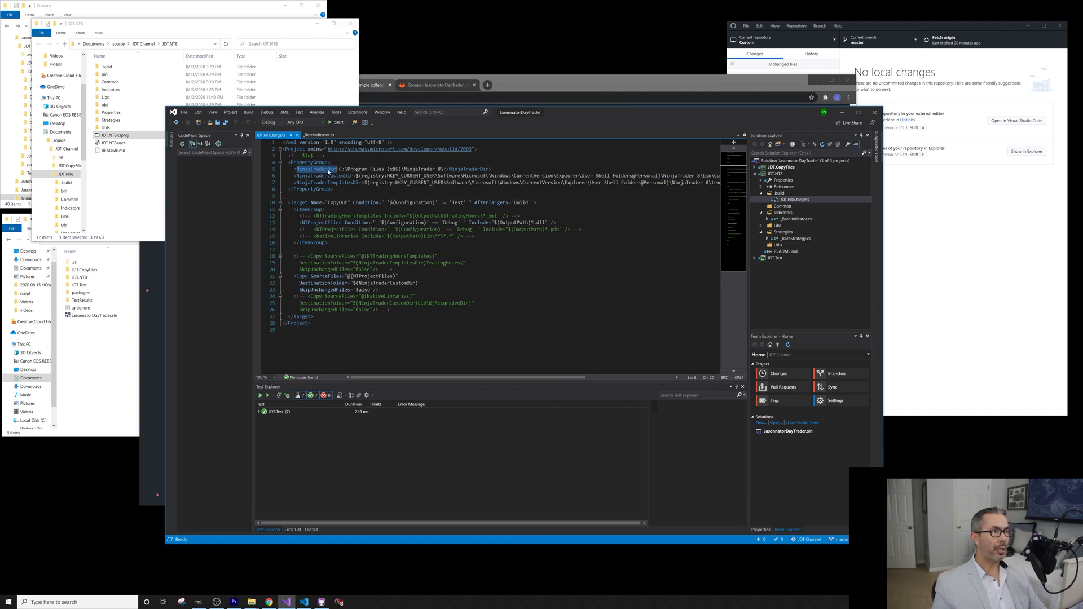
{"action": "double_click", "coordinate": [326, 175]}
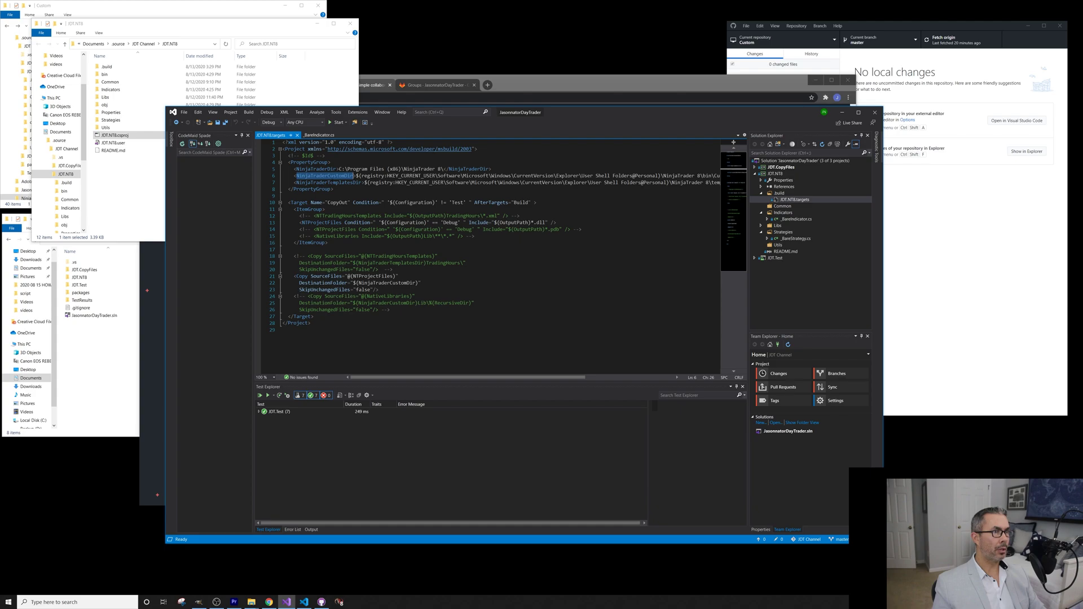
{"action": "left_click_drag", "start_coordinate": [328, 182], "coordinate": [354, 182]}
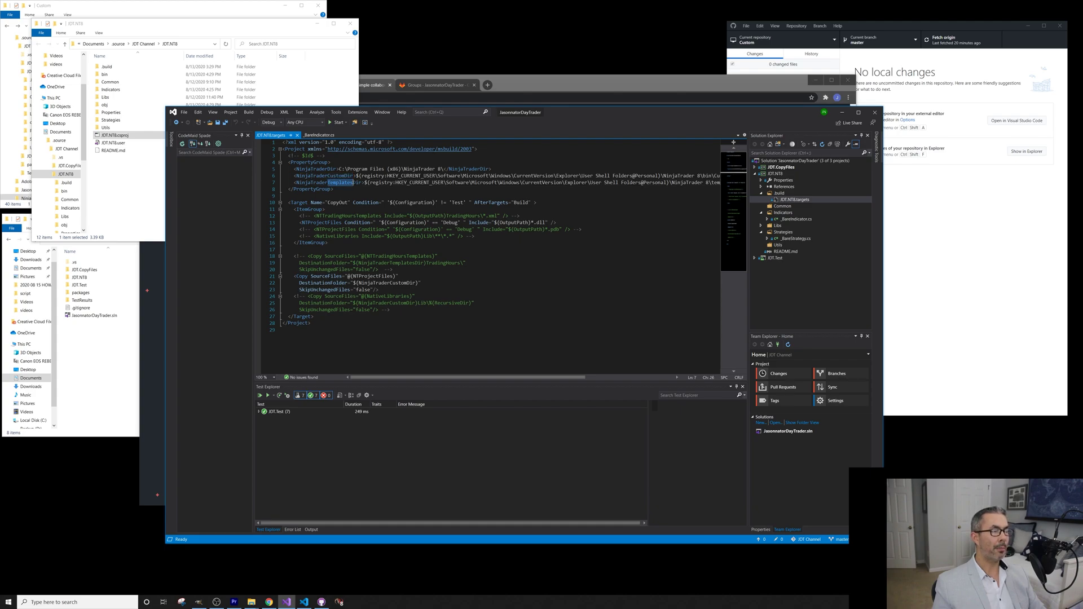
{"action": "left_click_drag", "start_coordinate": [339, 170], "coordinate": [438, 169]}
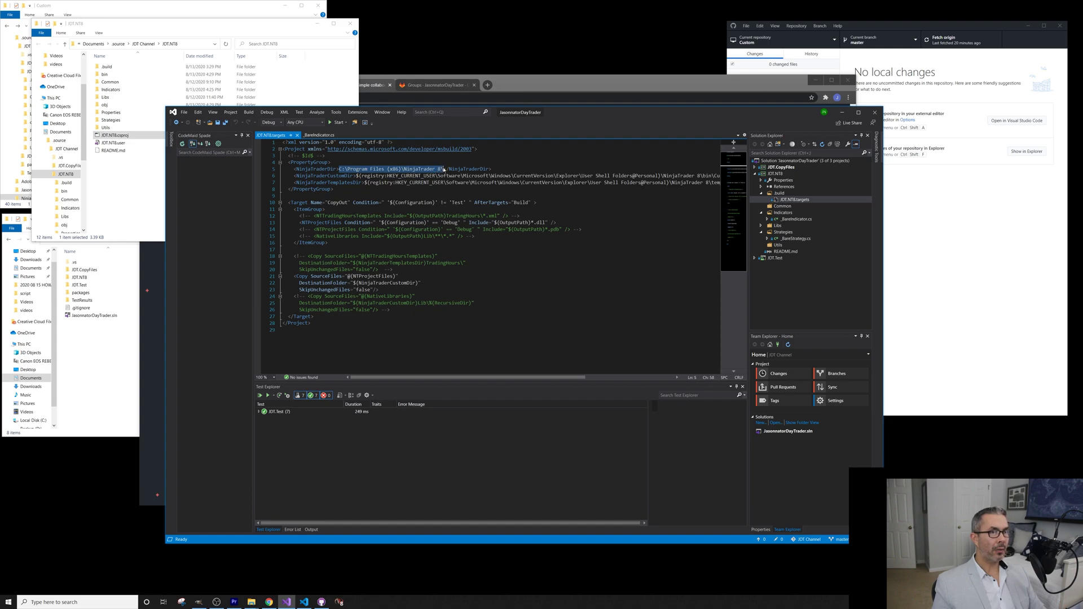
{"action": "left_click", "coordinate": [443, 170]}
{"action": "type", "text": "\\"}
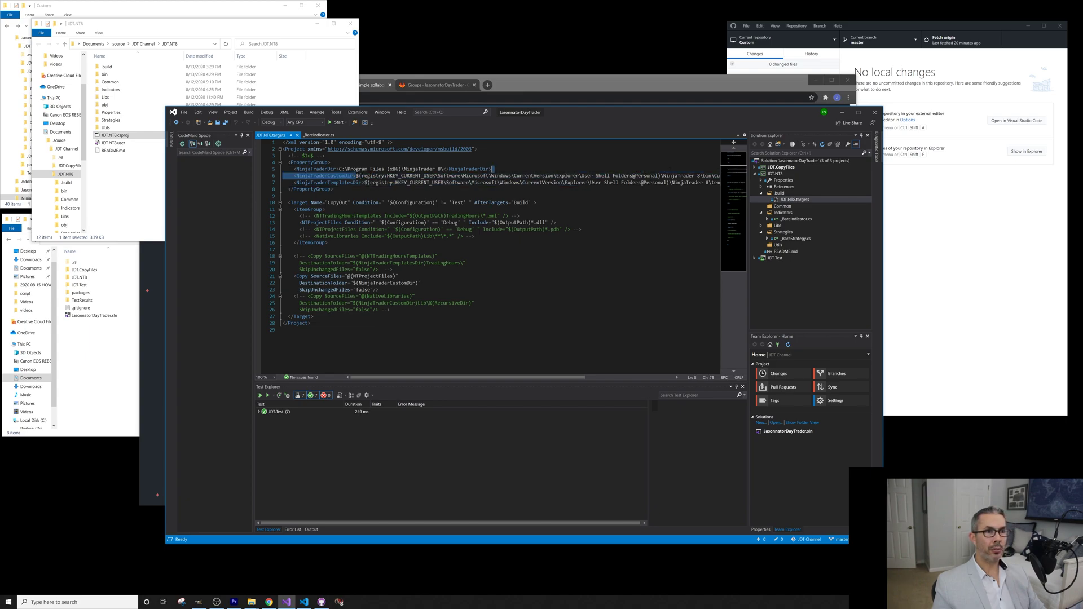
Review the registry lookup path, the Build target, NTProjectFiles and the NinjaTraderCustomDir copy
{"action": "left_click_drag", "start_coordinate": [355, 175], "coordinate": [660, 175]}
{"action": "mouse_move", "coordinate": [583, 376]}
{"action": "left_mouse_down"}
{"action": "mouse_move", "coordinate": [632, 370]}
{"action": "mouse_move", "coordinate": [573, 370]}
{"action": "left_mouse_up"}
{"action": "double_click", "coordinate": [335, 168]}
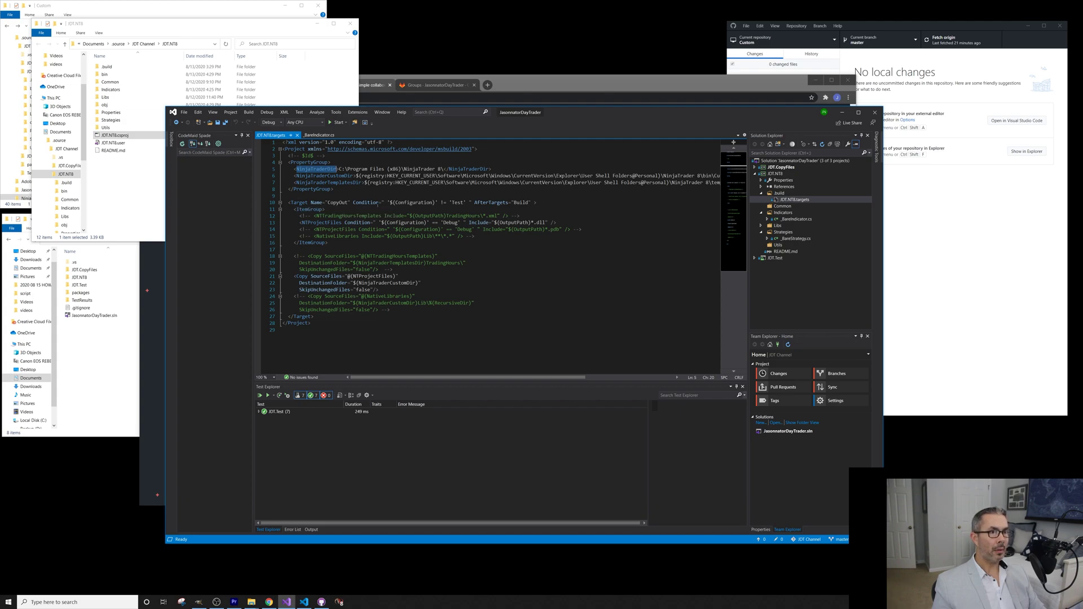
{"action": "double_click", "coordinate": [521, 202]}
{"action": "double_click", "coordinate": [322, 222]}
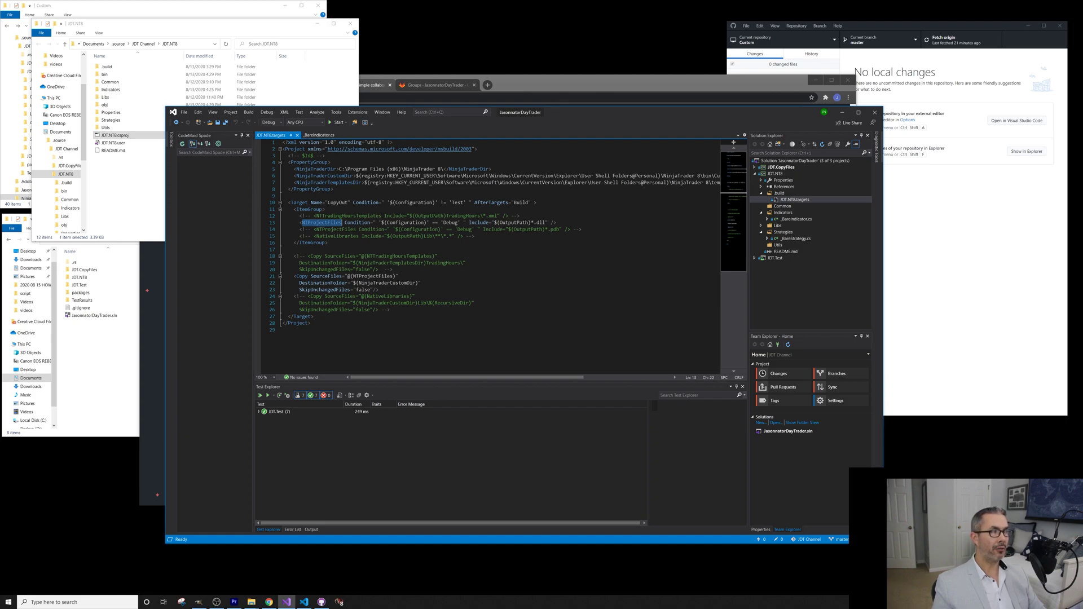
{"action": "double_click", "coordinate": [383, 284]}
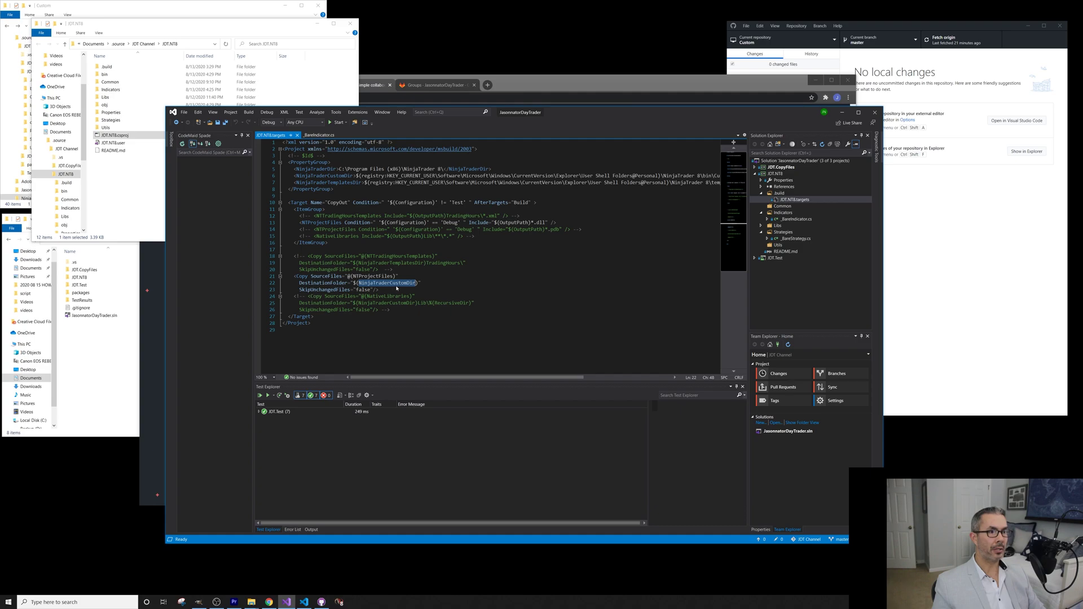
{"action": "left_click", "coordinate": [399, 288]}
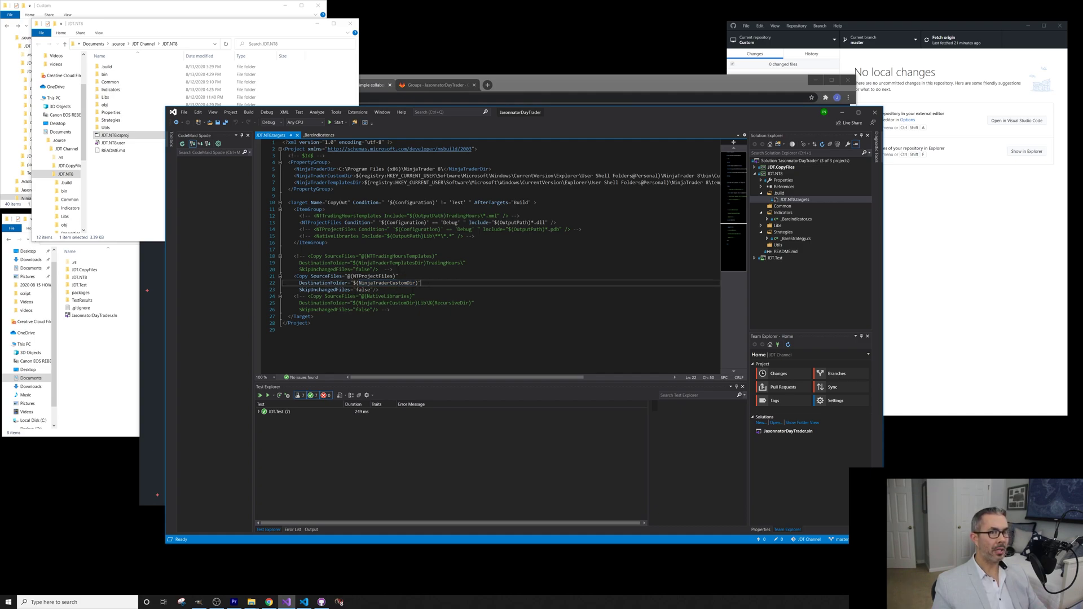
Review the NinjaTraderTemplatesDir copy, then close the project file to show _BareIndicator.cs
{"action": "double_click", "coordinate": [401, 264]}
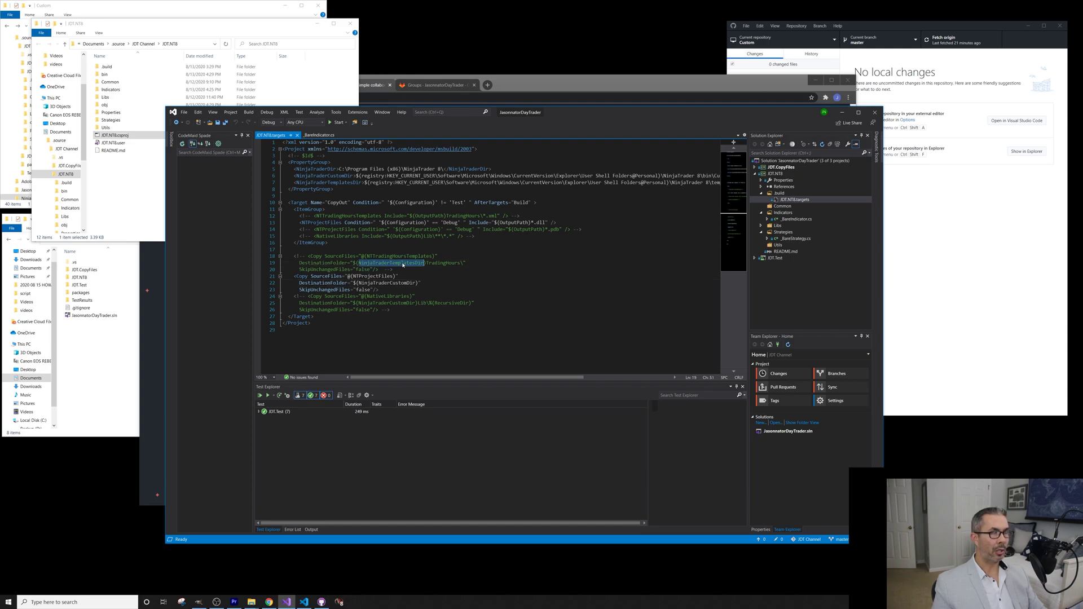
{"action": "left_click", "coordinate": [399, 276]}
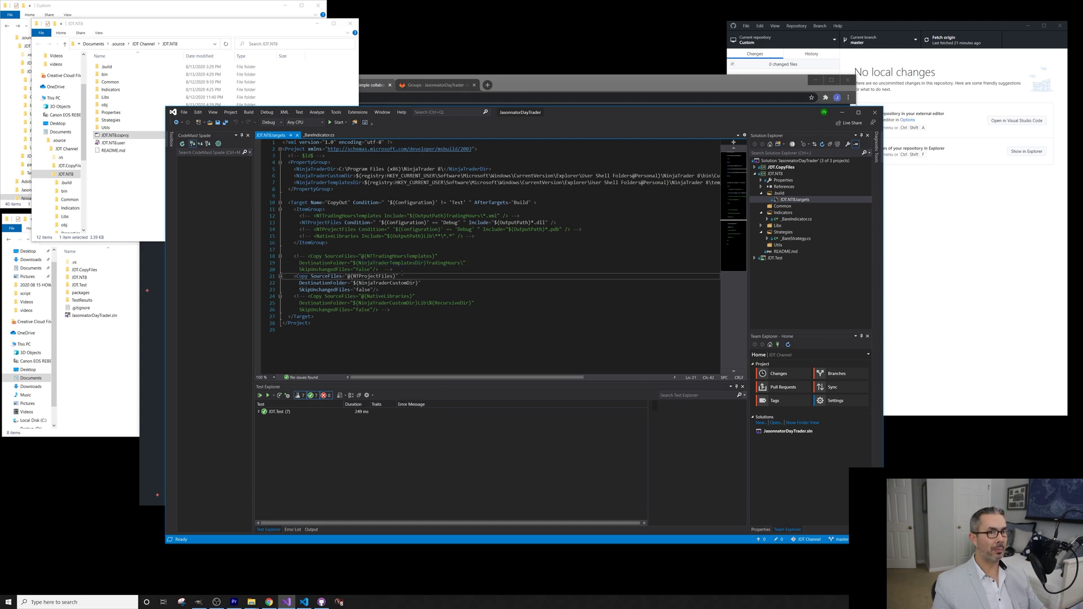
{"action": "key", "text": "Up"}
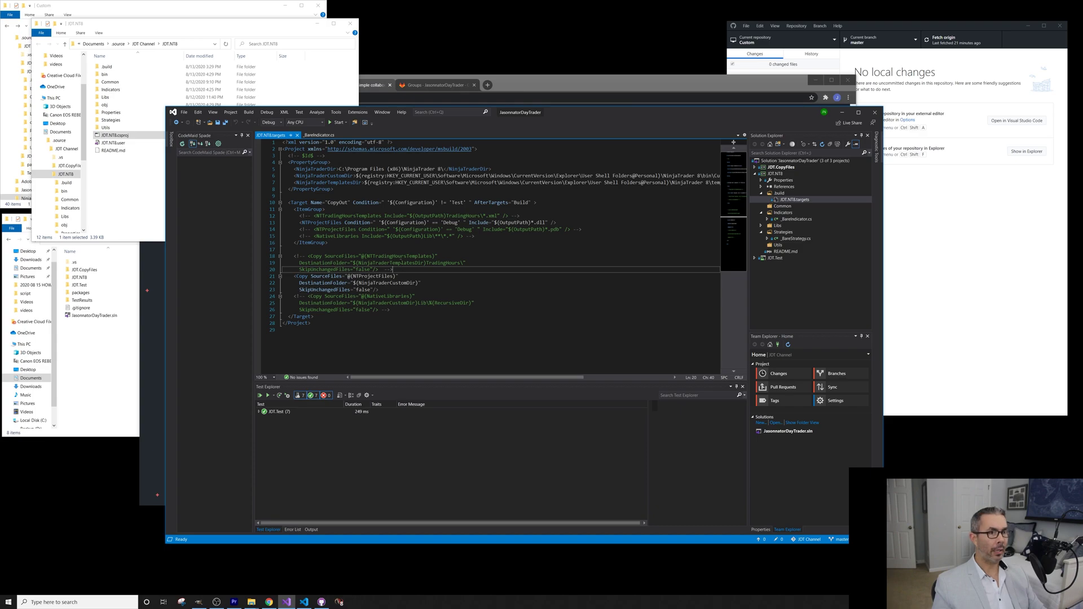
{"action": "double_click", "coordinate": [402, 265]}
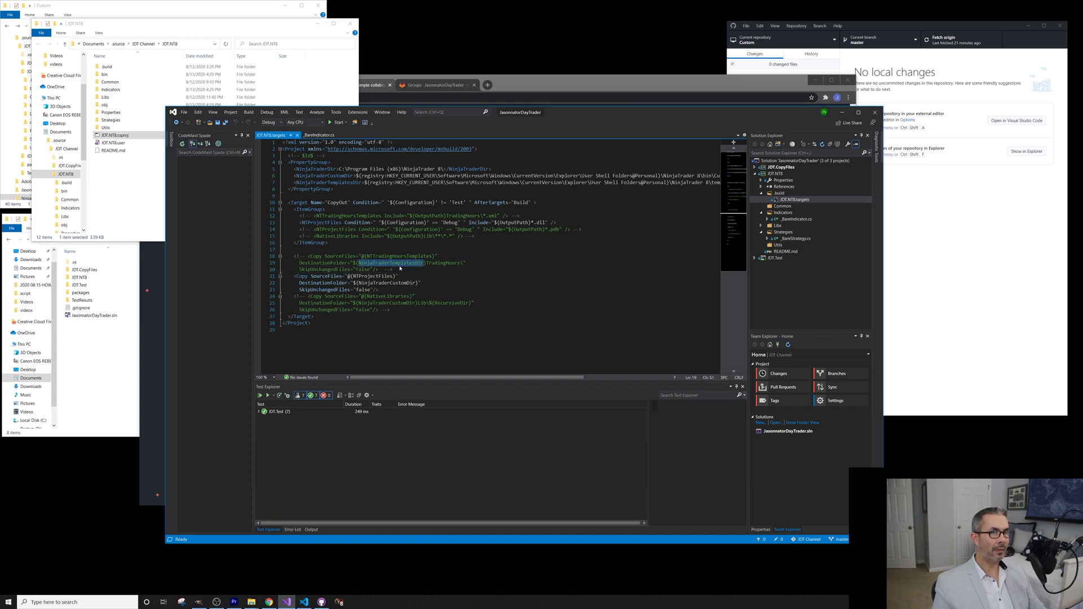
{"action": "left_click", "coordinate": [399, 269]}
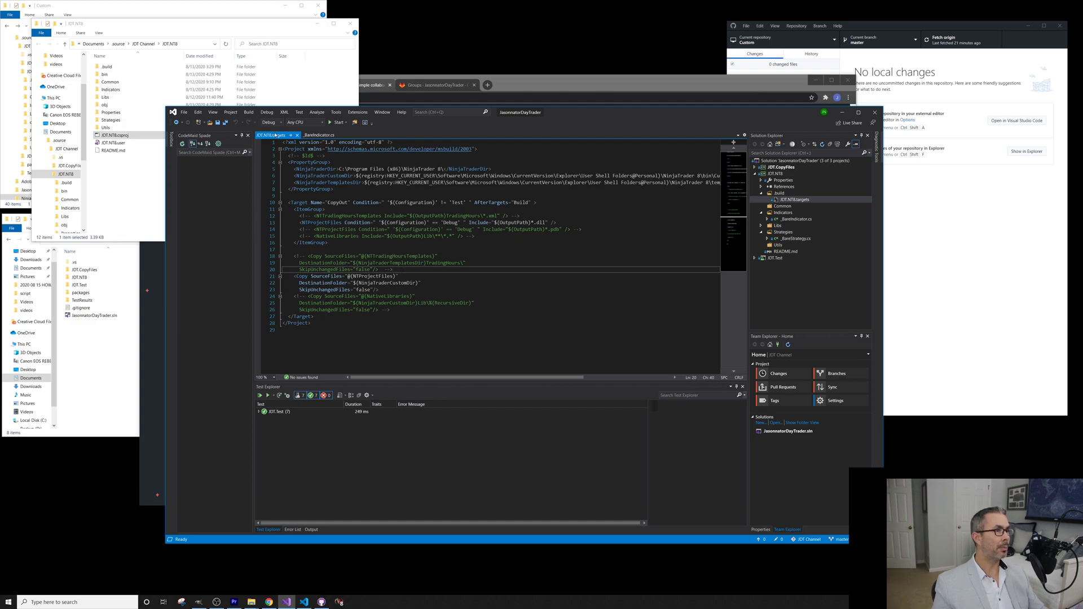
{"action": "left_click", "coordinate": [290, 134]}
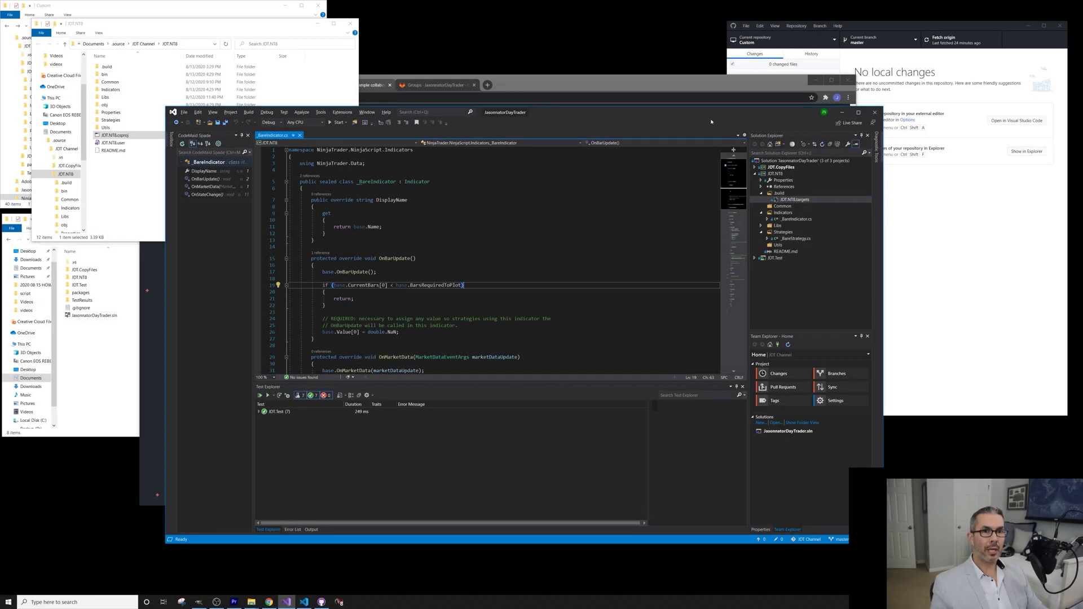
Glance at the NinjaTrader notes preview, then collapse the build folder in Solution Explorer
{"action": "key", "text": "alt+Tab"}
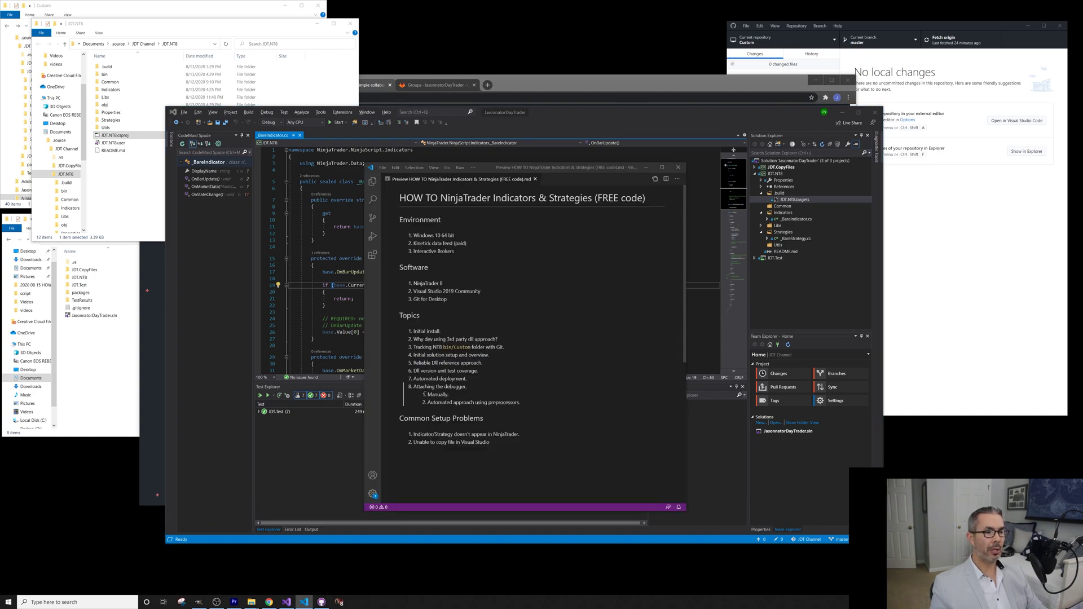
{"action": "left_click", "coordinate": [646, 168]}
{"action": "left_click", "coordinate": [764, 193]}
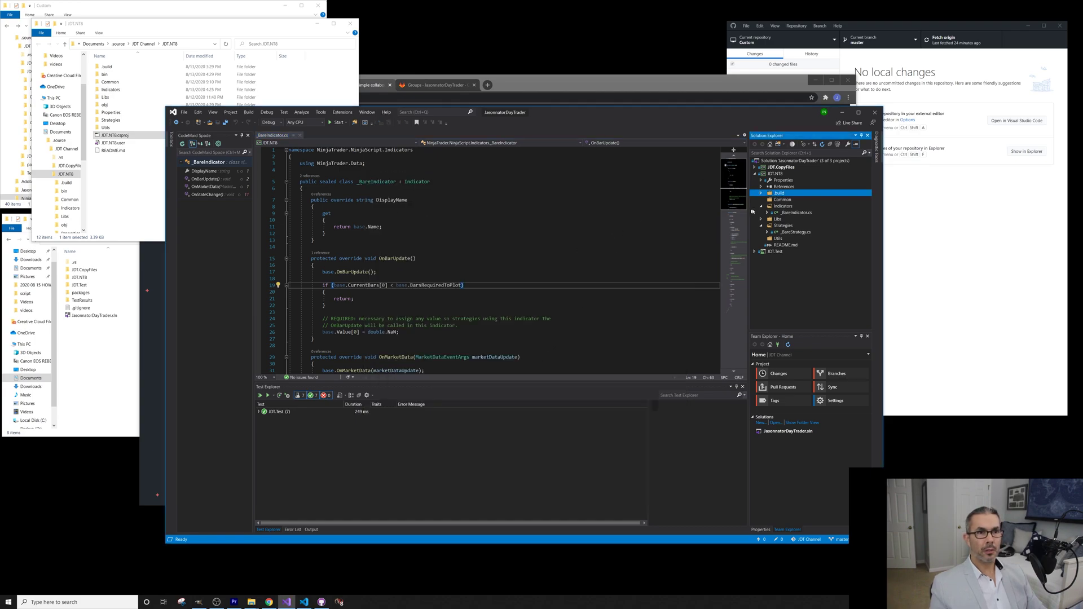
Open _BareIndicator.cs maximized and inspect the OnBarUpdate method and its references
{"action": "double_click", "coordinate": [789, 212]}
{"action": "left_click", "coordinate": [858, 112]}
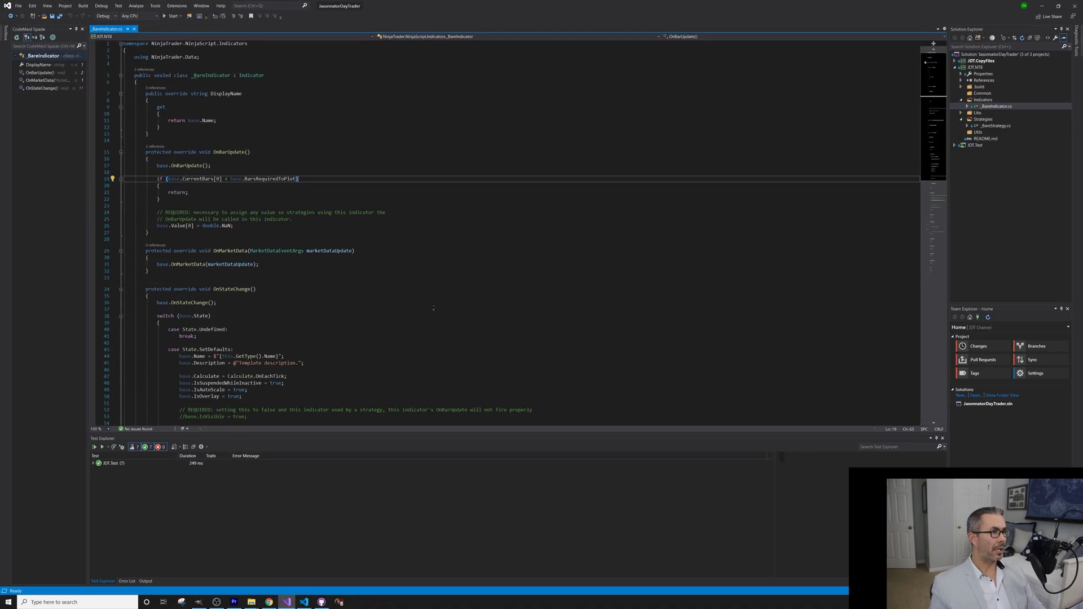
{"action": "scroll", "coordinate": [404, 291], "scroll_direction": "down", "scroll_amount": 5}
{"action": "scroll", "coordinate": [389, 290], "scroll_direction": "down", "scroll_amount": 5}
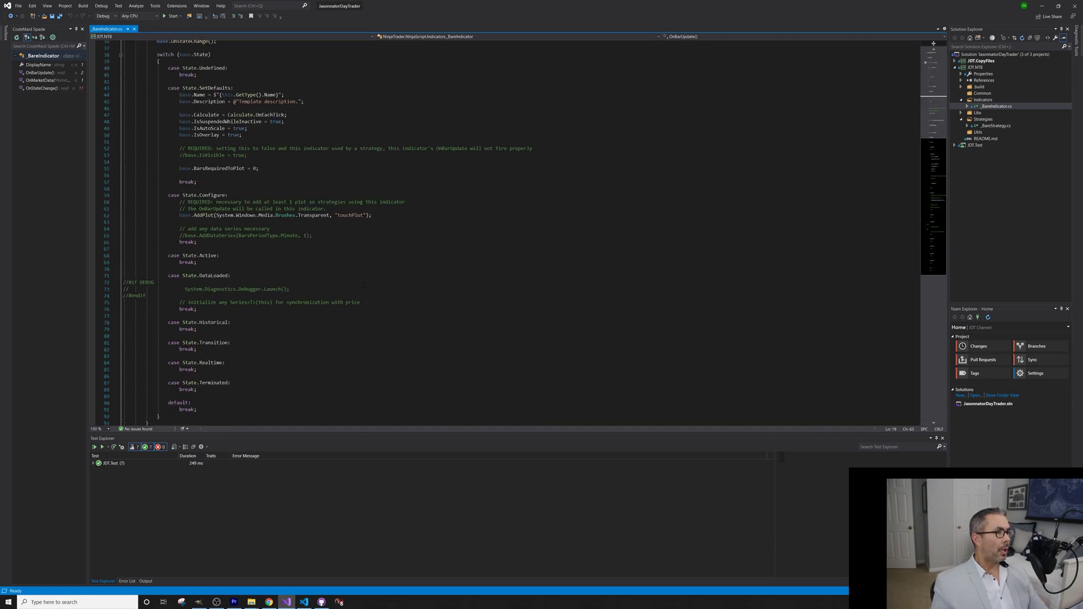
{"action": "scroll", "coordinate": [364, 286], "scroll_direction": "down", "scroll_amount": 5}
{"action": "scroll", "coordinate": [508, 228], "scroll_direction": "up", "scroll_amount": 5}
{"action": "scroll", "coordinate": [508, 228], "scroll_direction": "up", "scroll_amount": 5}
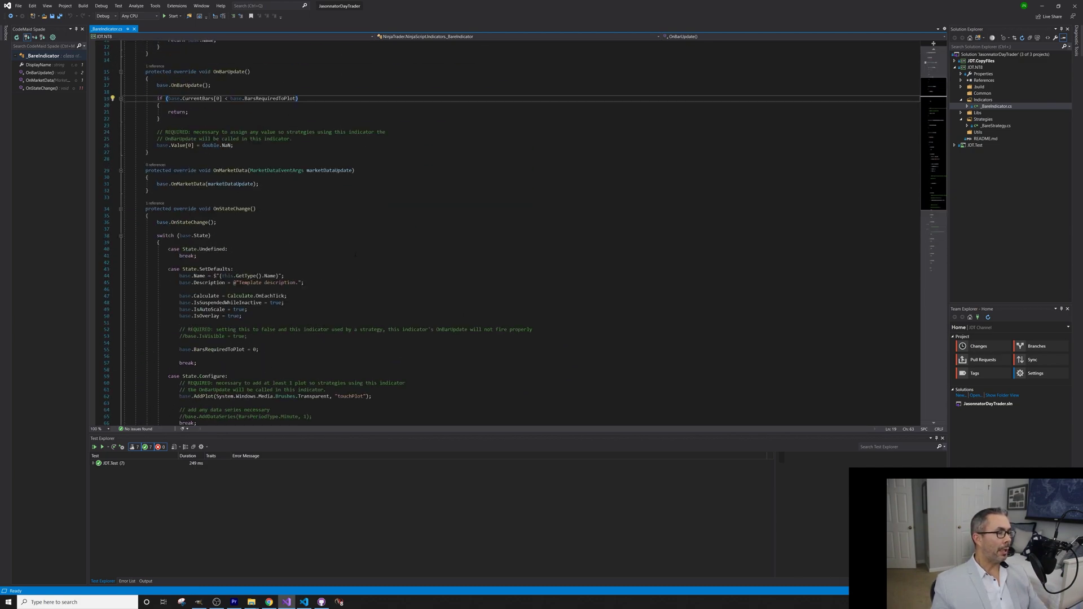
{"action": "scroll", "coordinate": [508, 229], "scroll_direction": "up", "scroll_amount": 5}
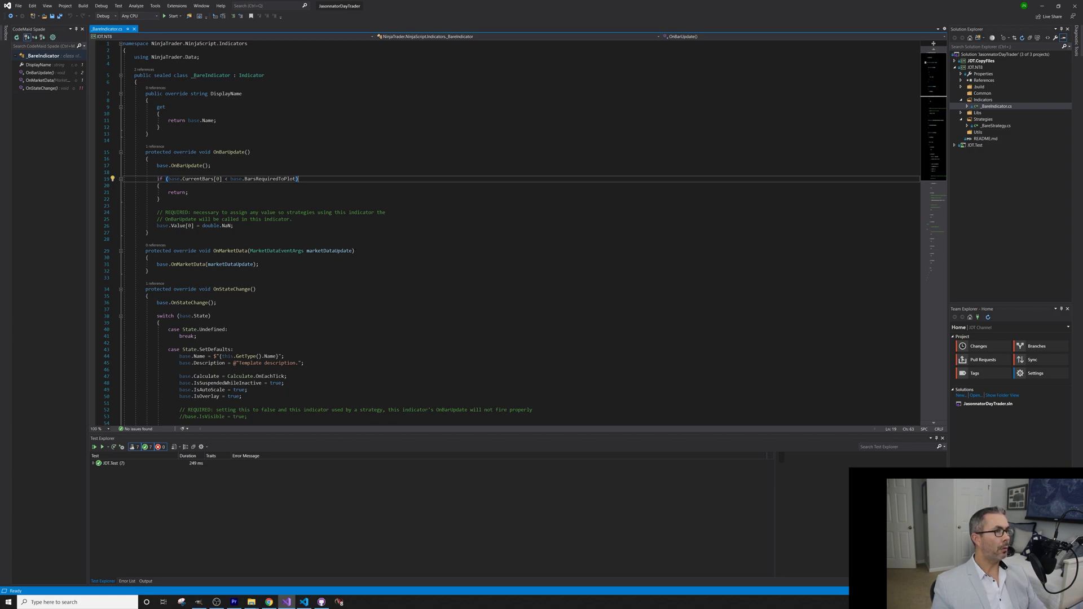
{"action": "left_click", "coordinate": [213, 153]}
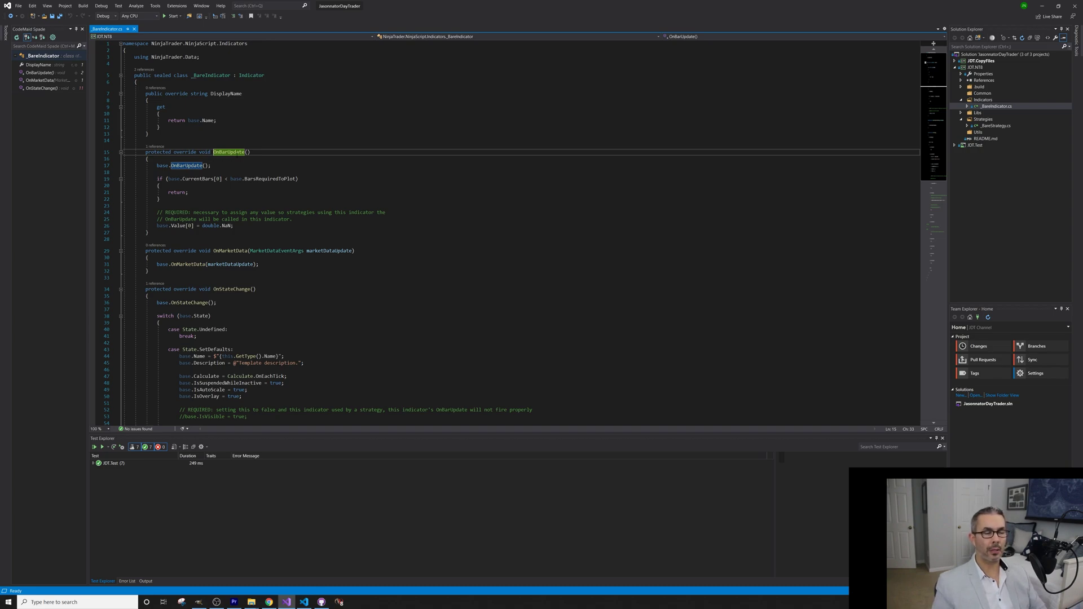
{"action": "double_click", "coordinate": [238, 153]}
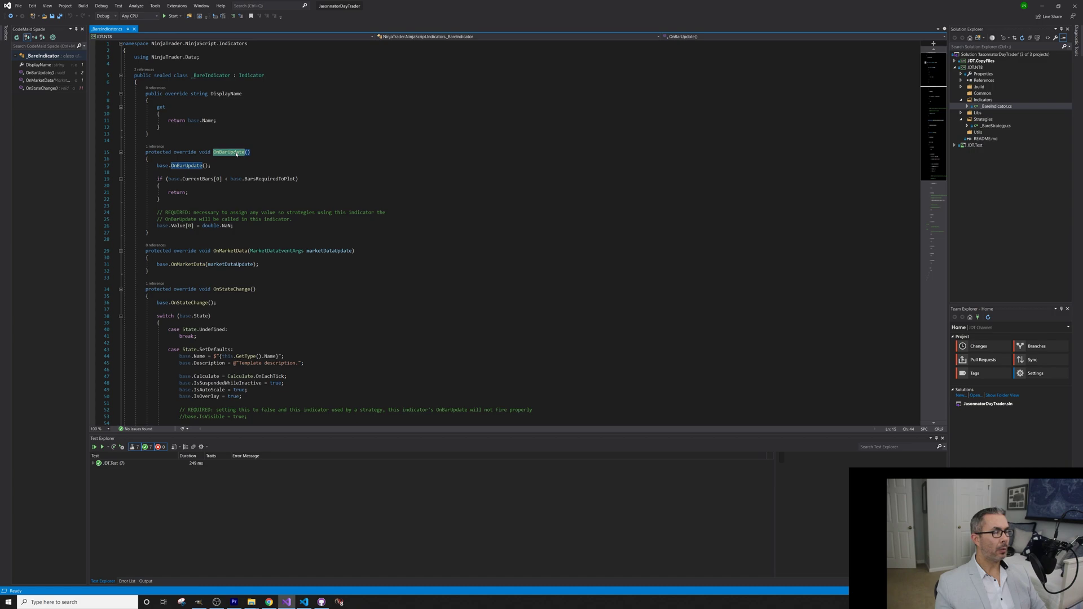
Re-enter Calculate.OnEachTick on line 47 using IntelliSense
{"action": "double_click", "coordinate": [207, 376]}
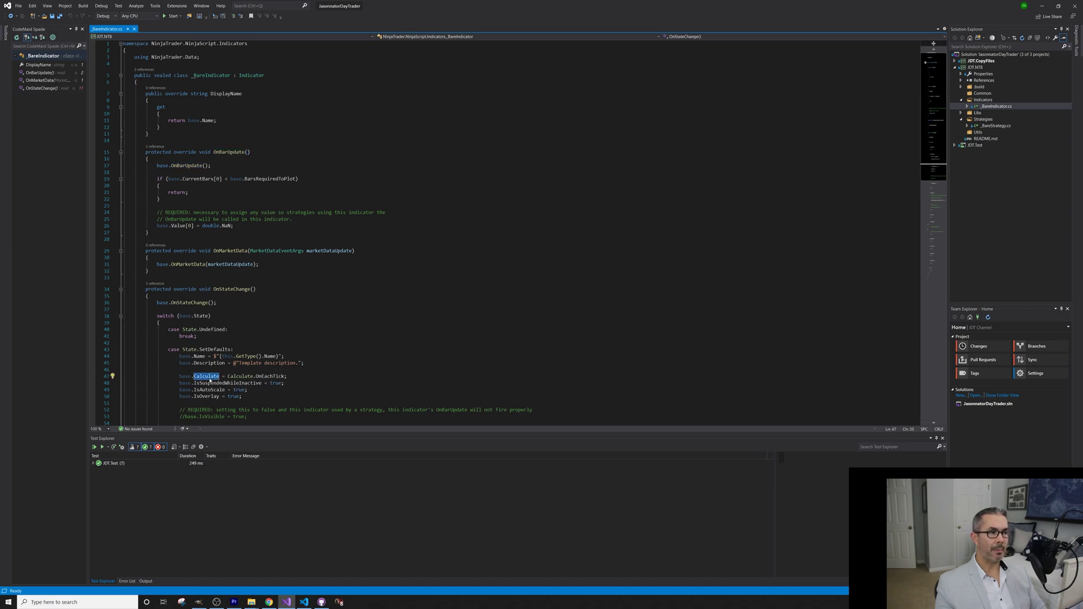
{"action": "mouse_move", "coordinate": [207, 375]}
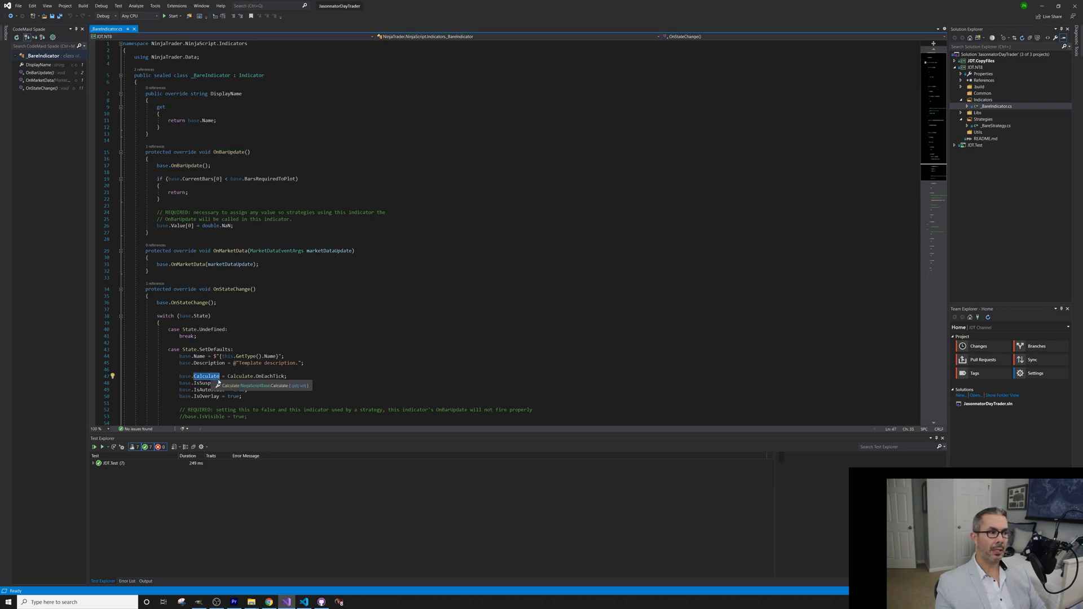
{"action": "left_click_drag", "start_coordinate": [227, 376], "coordinate": [286, 377]}
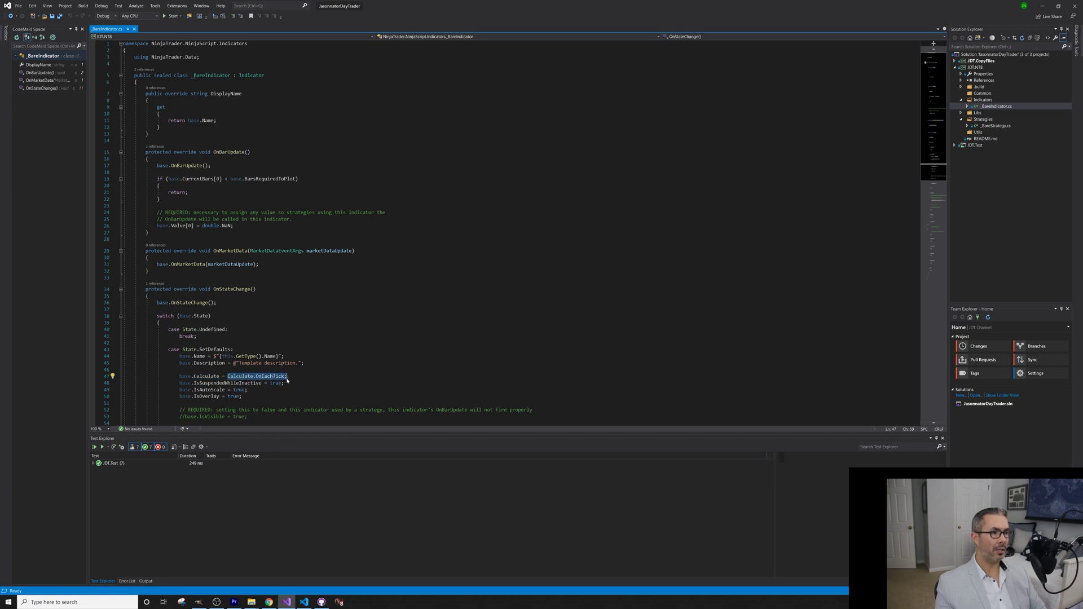
{"action": "type", "text": "Calculate."}
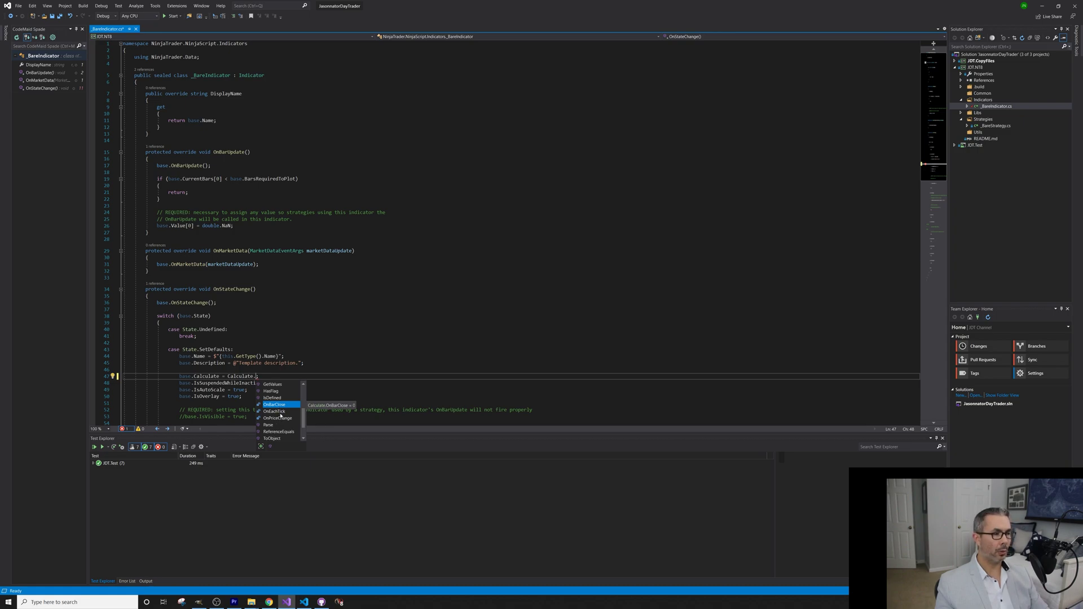
{"action": "double_click", "coordinate": [280, 412]}
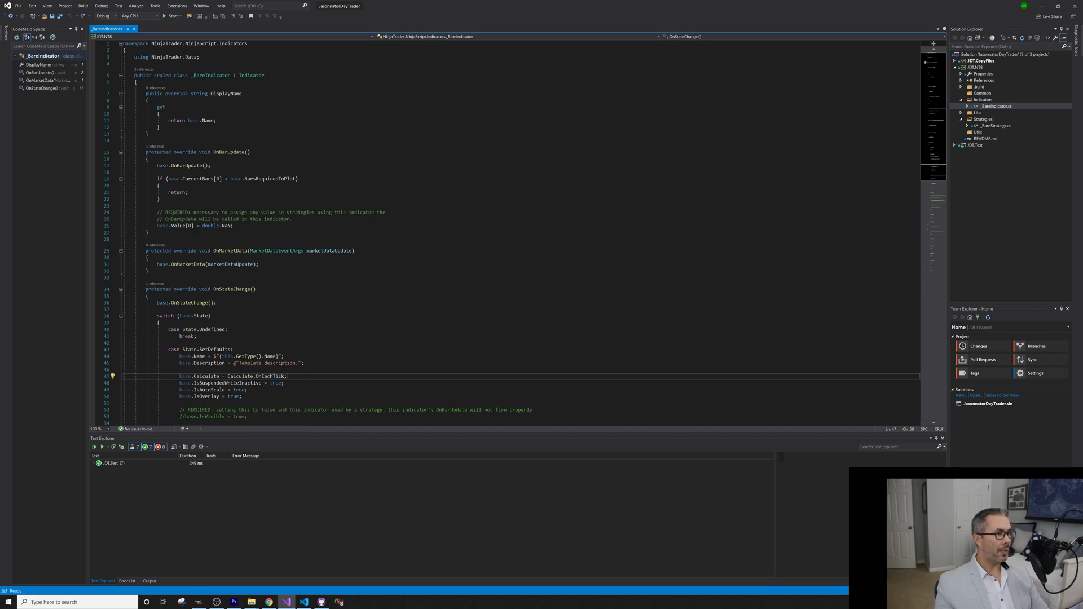
{"action": "double_click", "coordinate": [279, 375]}
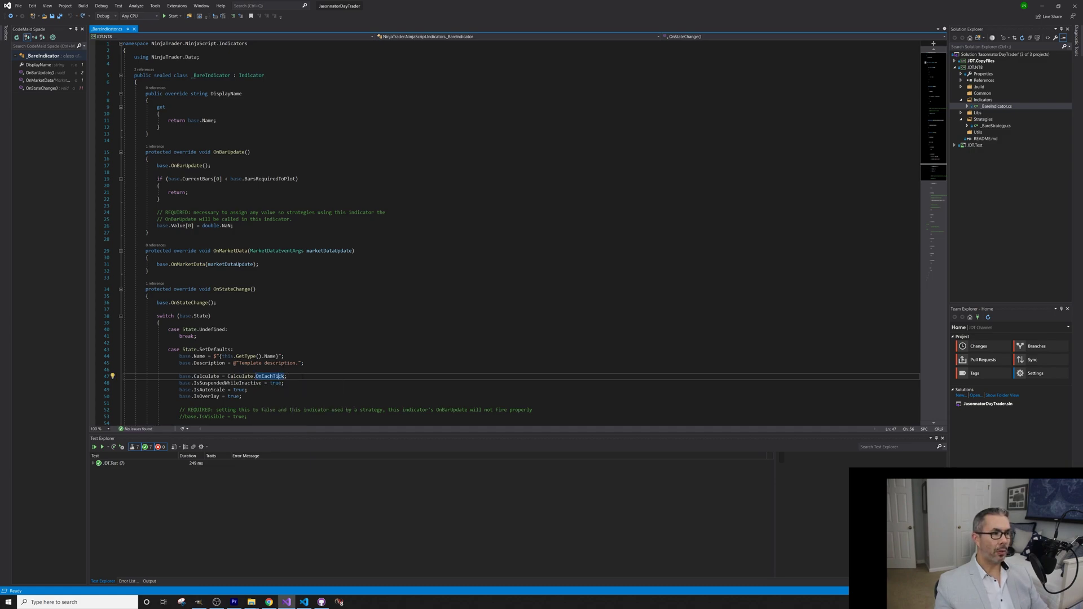
{"action": "key", "text": "End"}
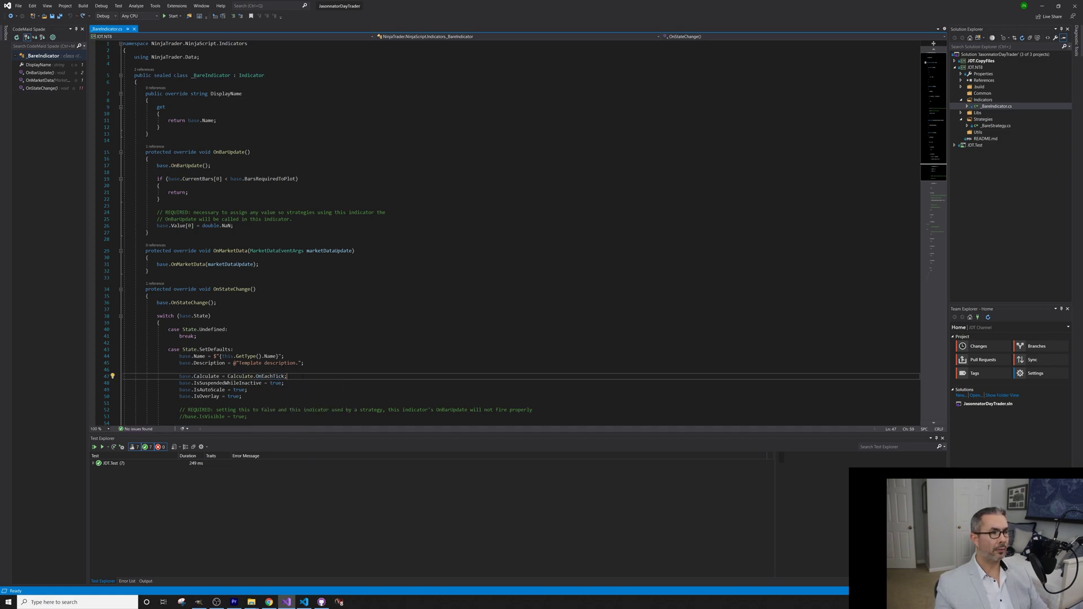
Review the base.Value[0] = double.NaN assignment on line 26 in OnBarUpdate
{"action": "left_click", "coordinate": [228, 153]}
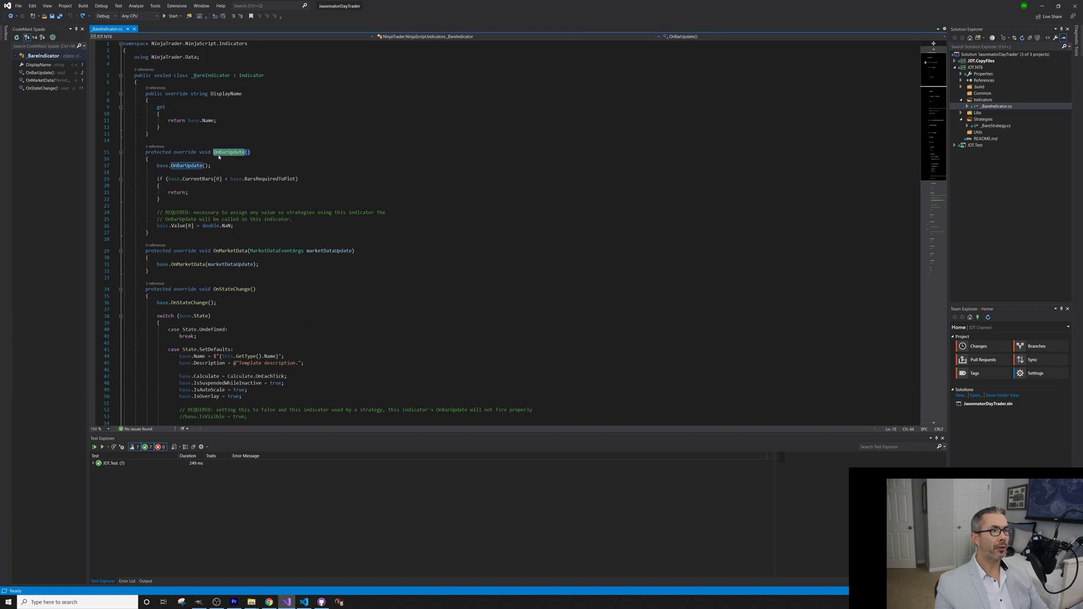
{"action": "mouse_move", "coordinate": [228, 153]}
{"action": "key", "text": "Down"}
{"action": "key", "text": "Down"}
{"action": "left_click_drag", "start_coordinate": [194, 225], "coordinate": [158, 226]}
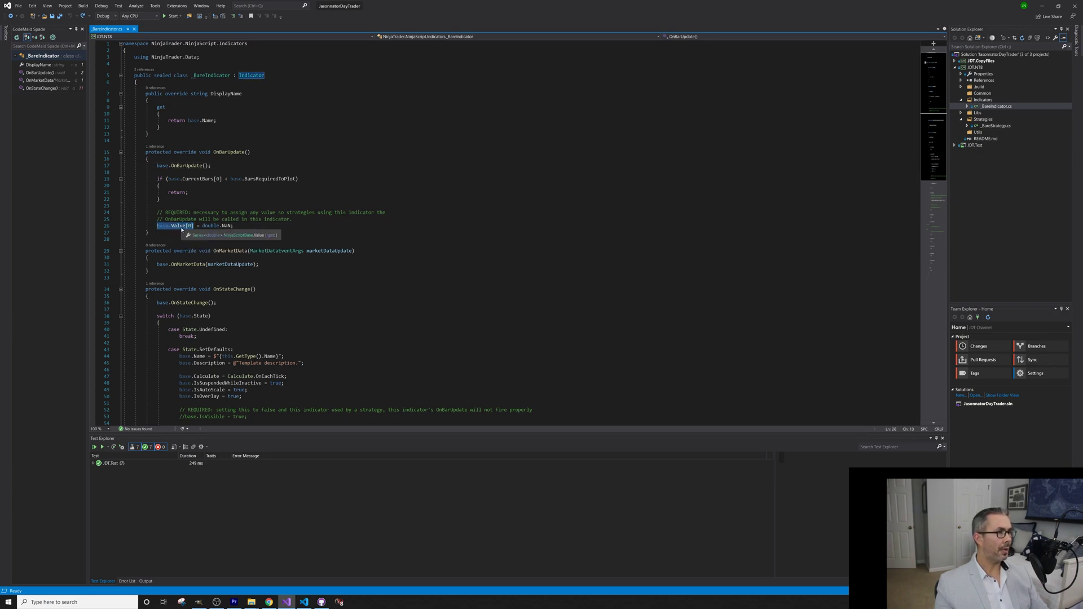
{"action": "left_click", "coordinate": [179, 225]}
{"action": "left_click", "coordinate": [225, 226]}
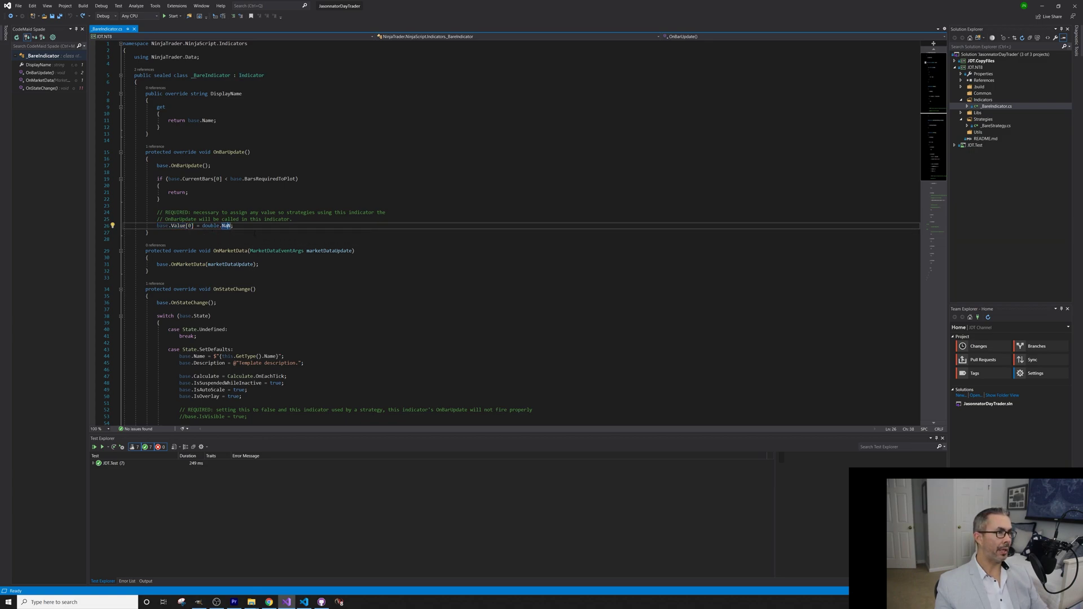
{"action": "key", "text": "End"}
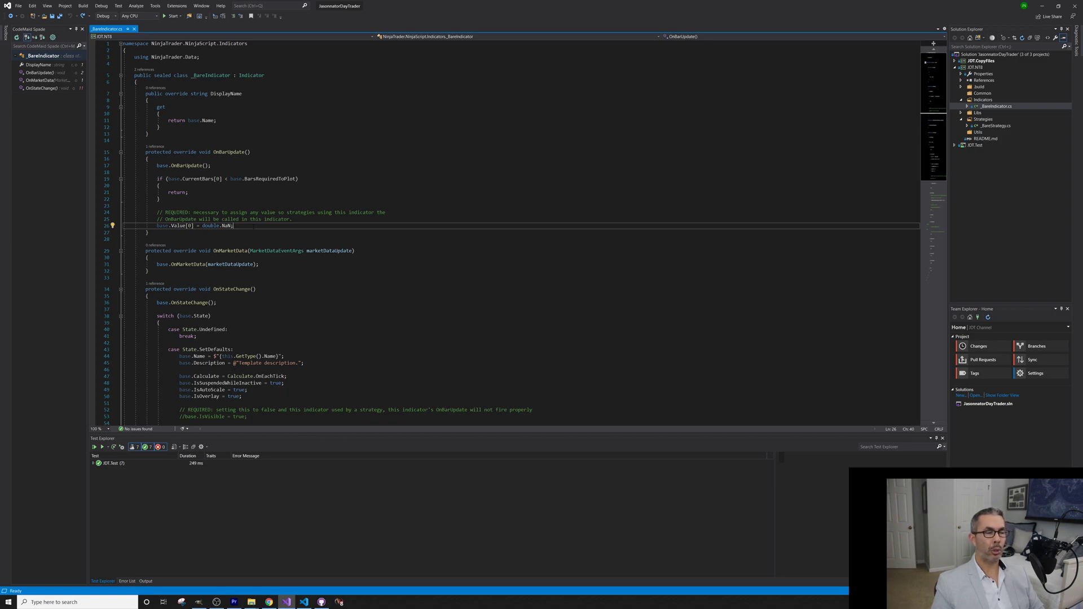
{"action": "scroll", "coordinate": [240, 300], "scroll_direction": "down", "scroll_amount": 8}
Review the State.Configure AddPlot line (touchPlot, Transparent brush), then jump back to OnBarUpdate
{"action": "double_click", "coordinate": [212, 295]}
{"action": "left_click_drag", "start_coordinate": [381, 316], "coordinate": [327, 310]}
{"action": "left_click", "coordinate": [372, 316]}
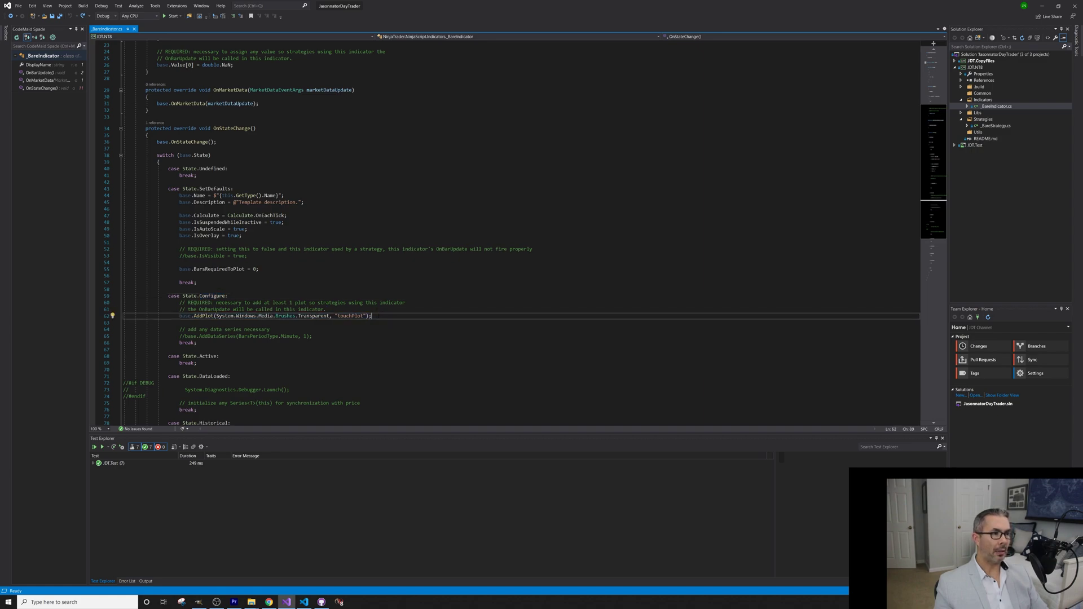
{"action": "double_click", "coordinate": [357, 316]}
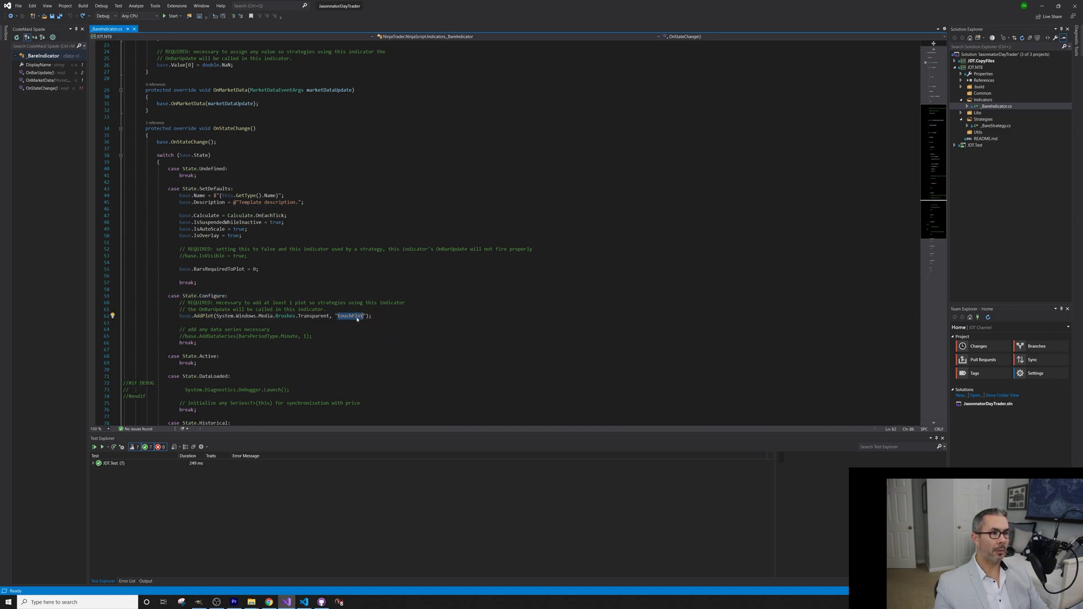
{"action": "double_click", "coordinate": [312, 317]}
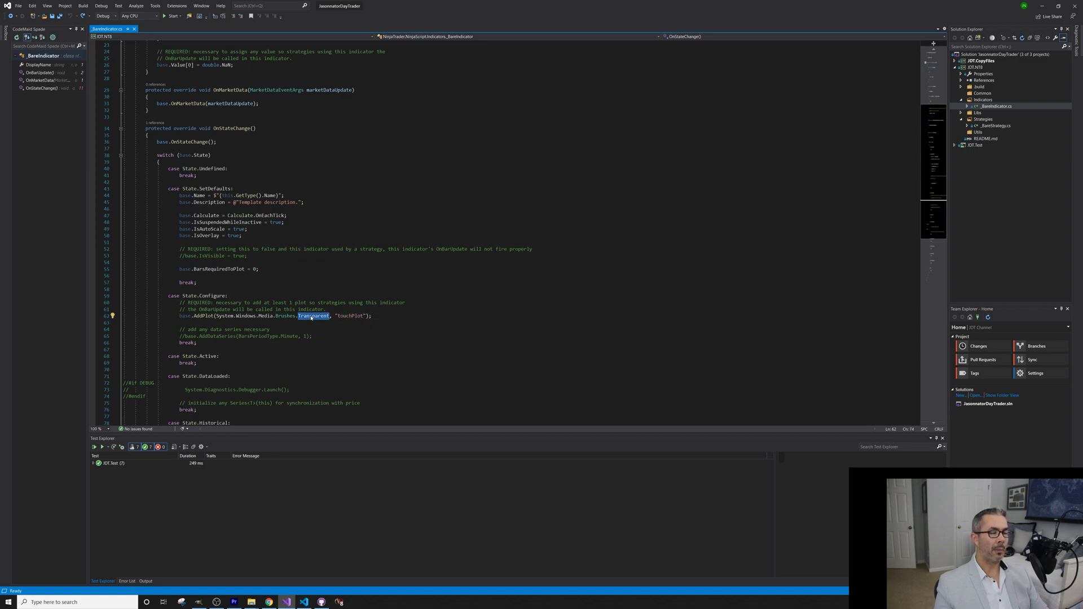
{"action": "left_click", "coordinate": [203, 317]}
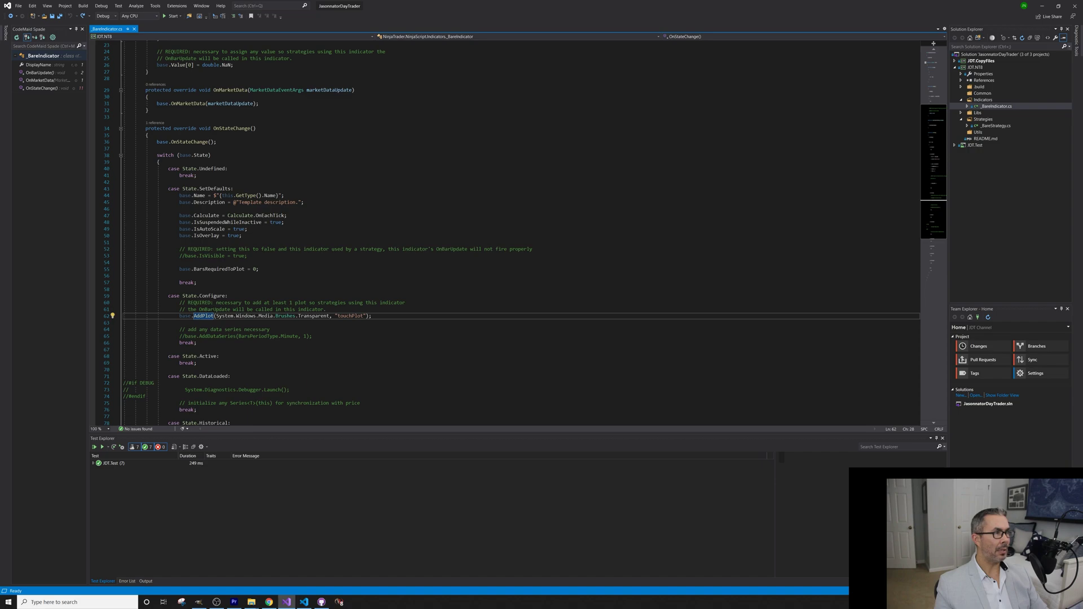
{"action": "left_click", "coordinate": [228, 296]}
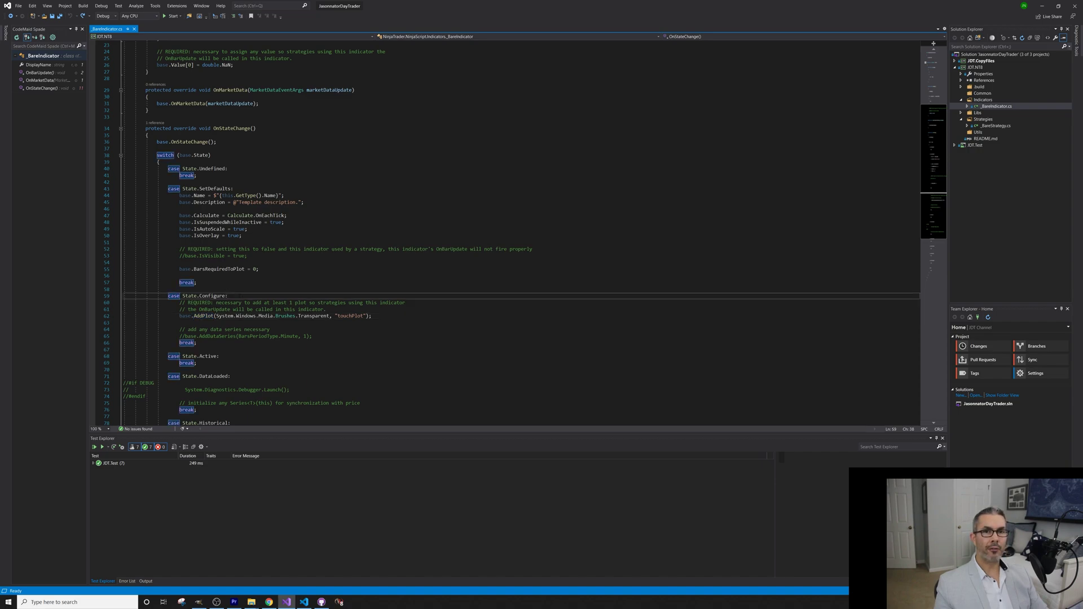
{"action": "key", "text": "ctrl+minus"}
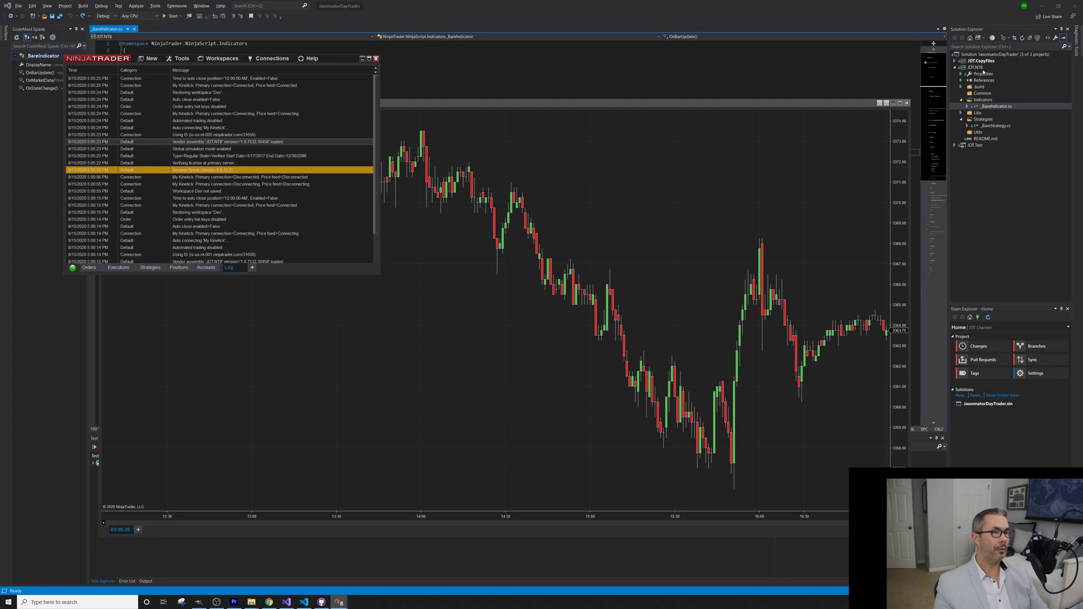
Open the Indicators window from the ES 09-20 chart's context menu
{"action": "left_click", "coordinate": [487, 141]}
{"action": "right_click", "coordinate": [488, 140]}
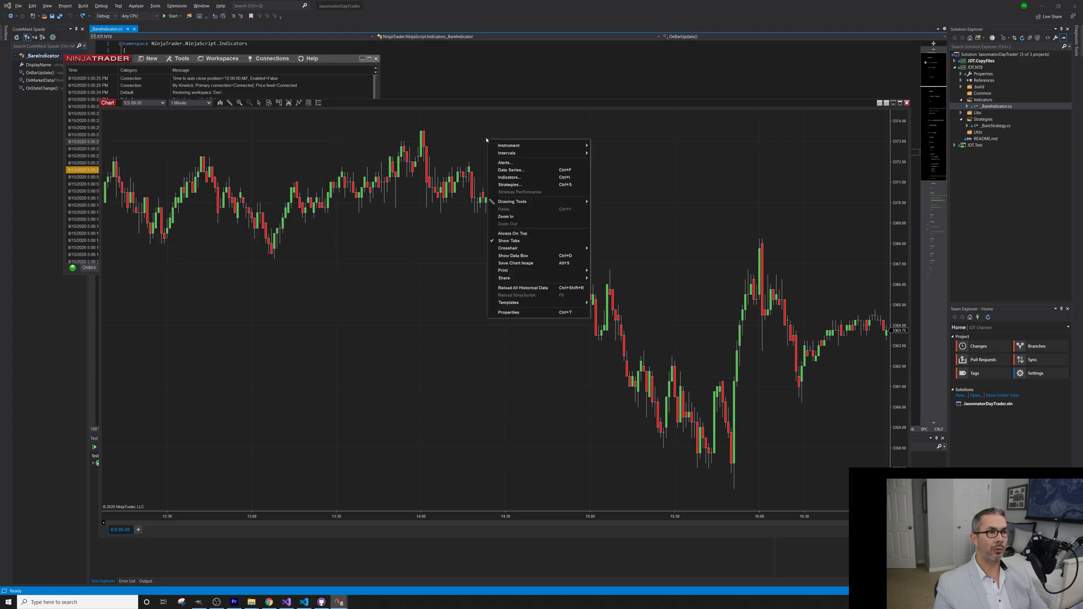
{"action": "left_click", "coordinate": [516, 177]}
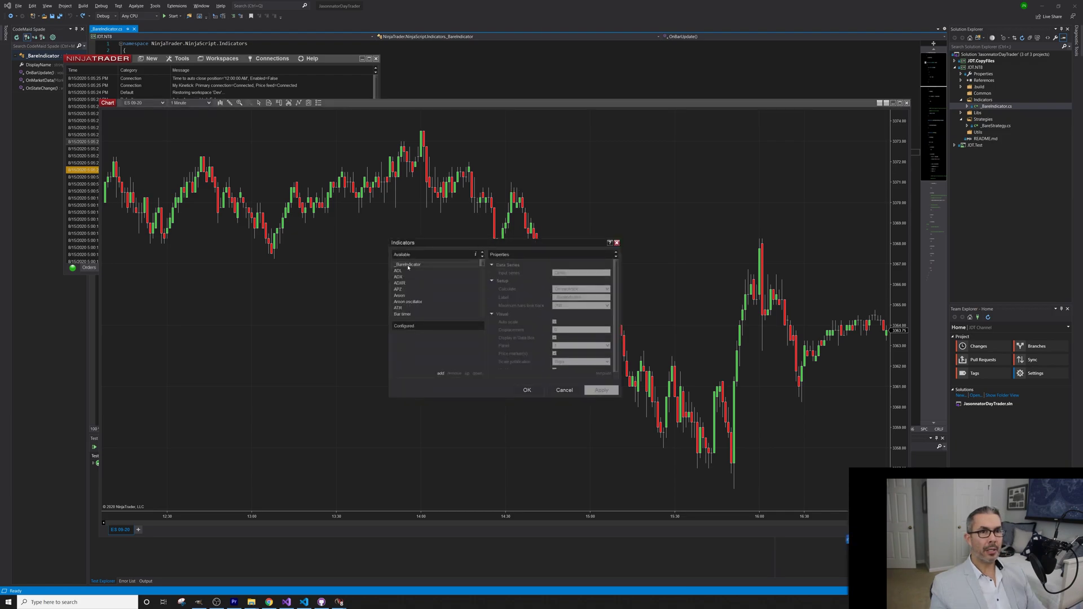
Set an F9 breakpoint on base.OnBarUpdate(), then confirm adding _BareIndicator to the chart
{"action": "left_click", "coordinate": [523, 11]}
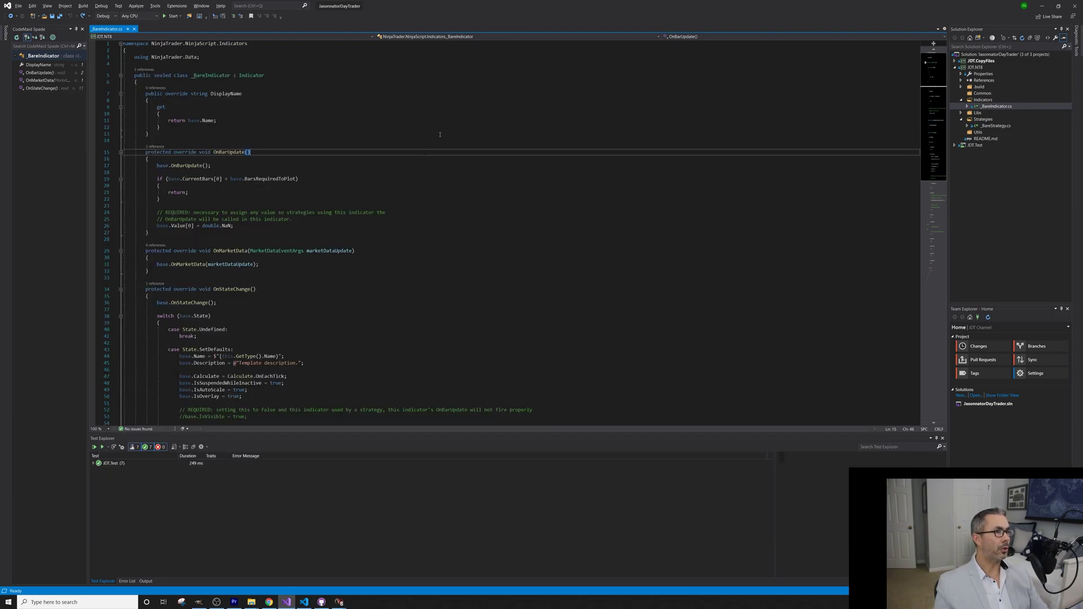
{"action": "scroll", "coordinate": [508, 237], "scroll_direction": "down", "scroll_amount": 2}
{"action": "left_click", "coordinate": [188, 124]}
{"action": "key", "text": "F9"}
{"action": "key", "text": "alt+Tab"}
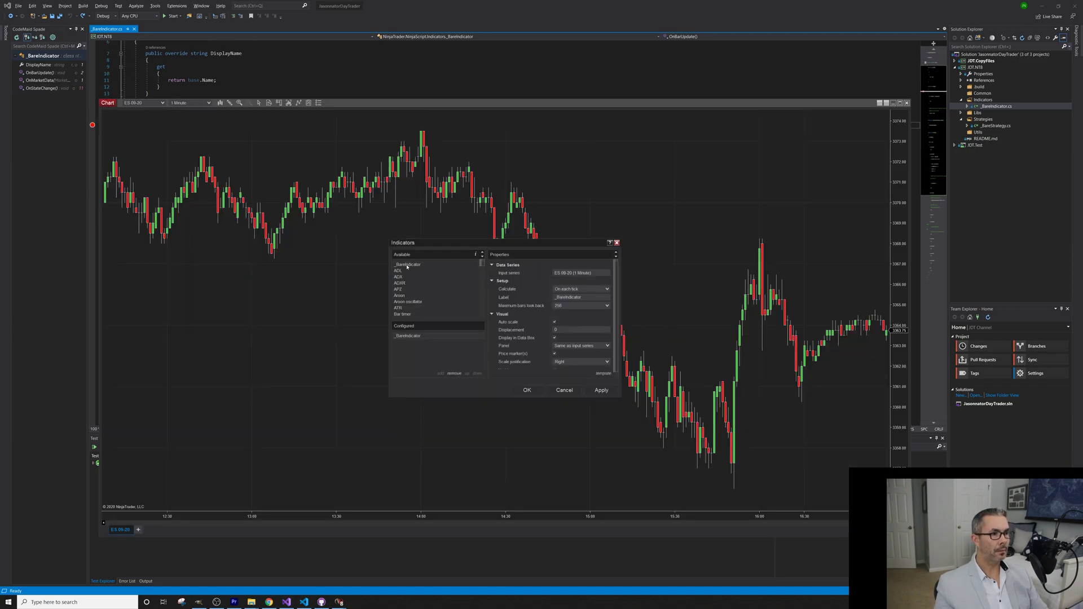
{"action": "left_click", "coordinate": [526, 391]}
{"action": "mouse_move", "coordinate": [339, 601]}
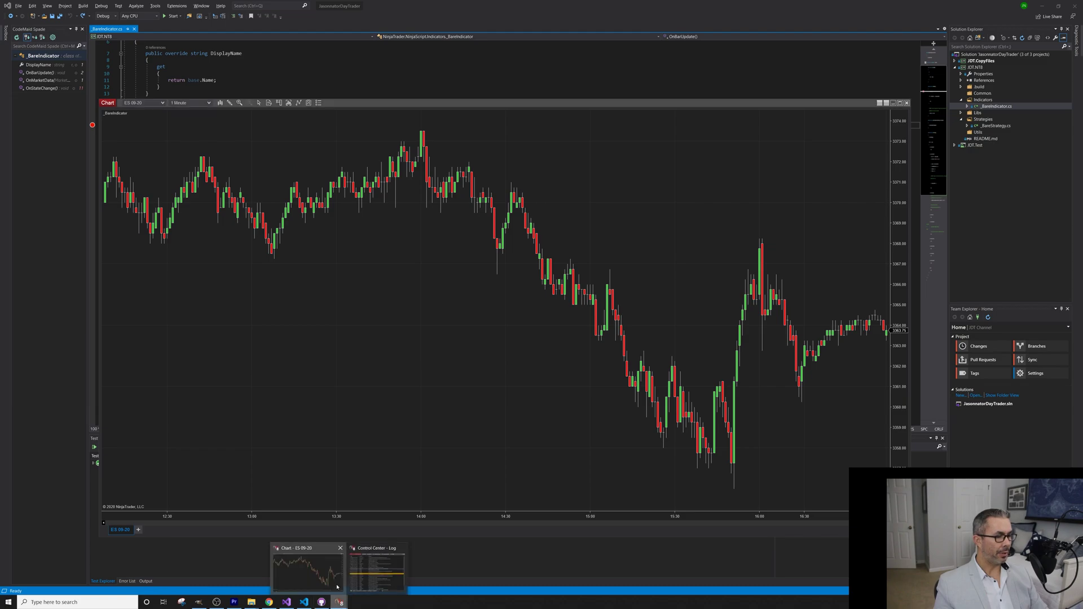
Connect to Playback, dismiss the no-replay-data warning on Play, and disconnect Playback
{"action": "left_click", "coordinate": [377, 565]}
{"action": "left_click", "coordinate": [271, 57]}
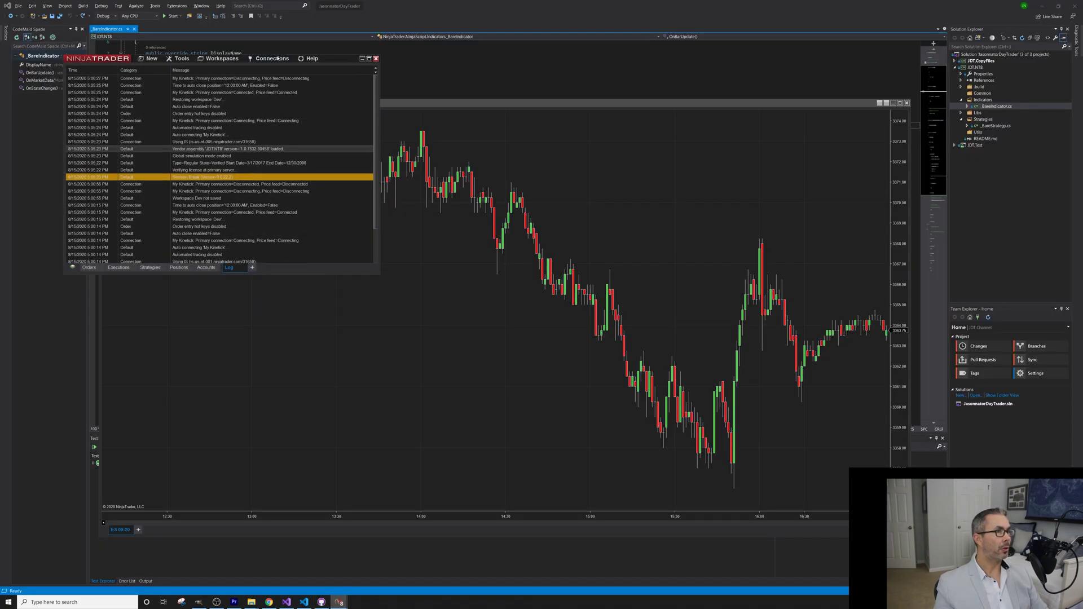
{"action": "left_click", "coordinate": [278, 91]}
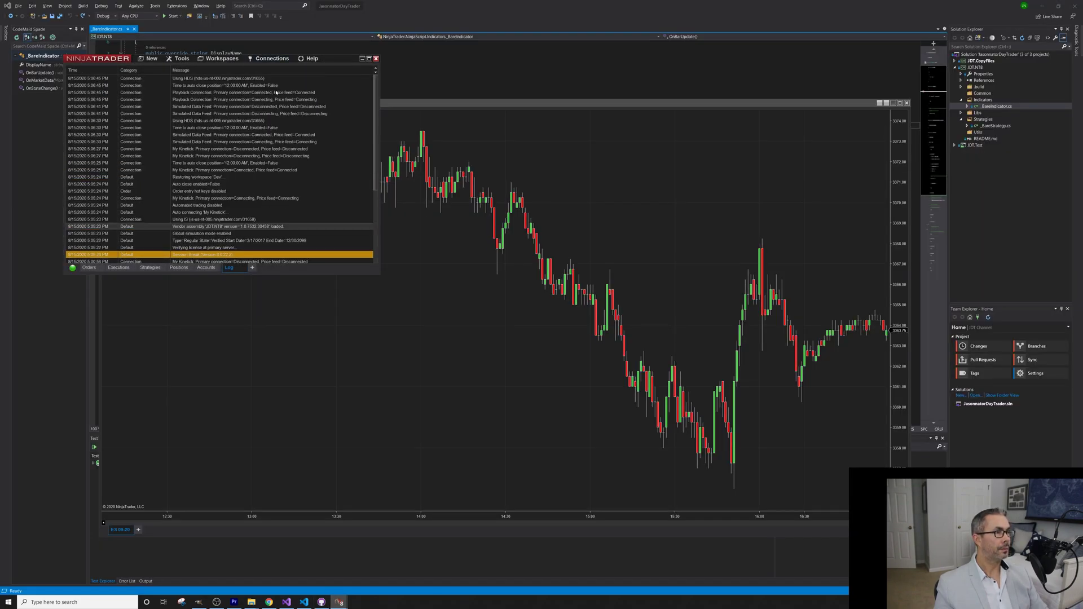
{"action": "left_click", "coordinate": [142, 177]}
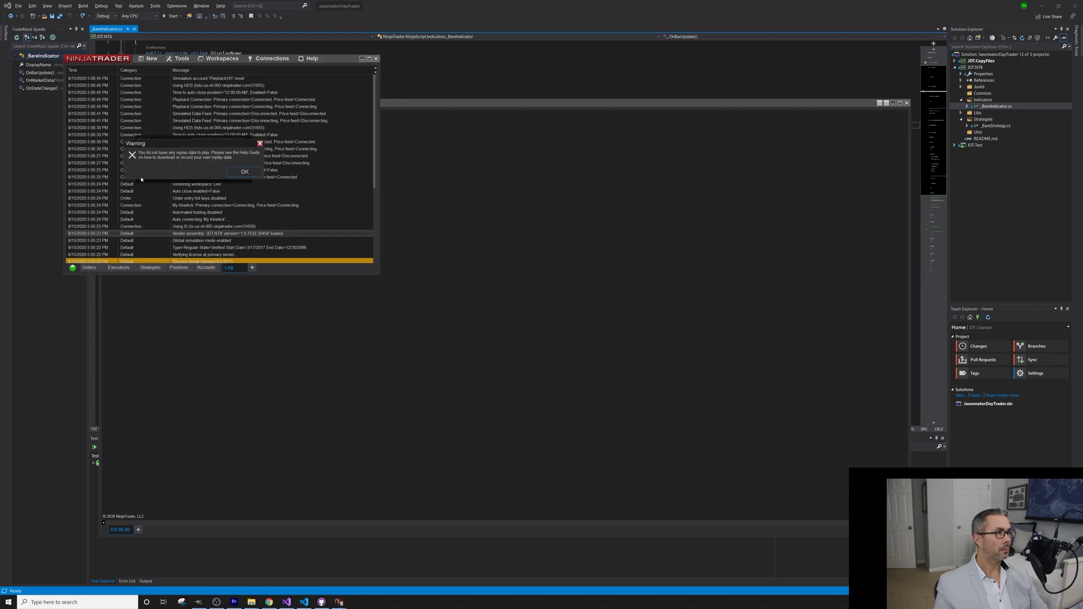
{"action": "left_click", "coordinate": [243, 173]}
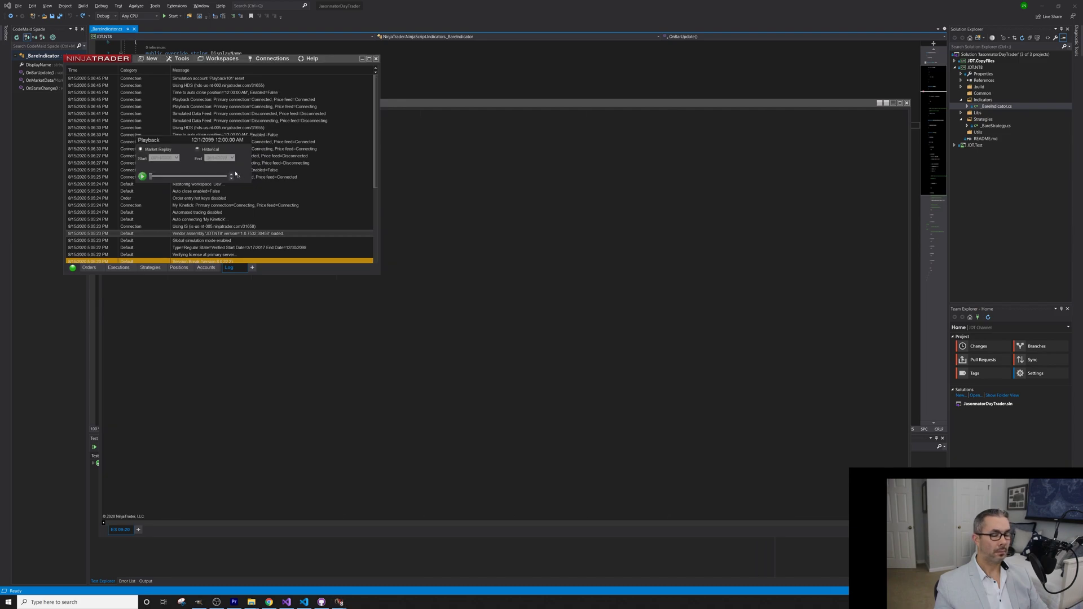
{"action": "left_click", "coordinate": [235, 174]}
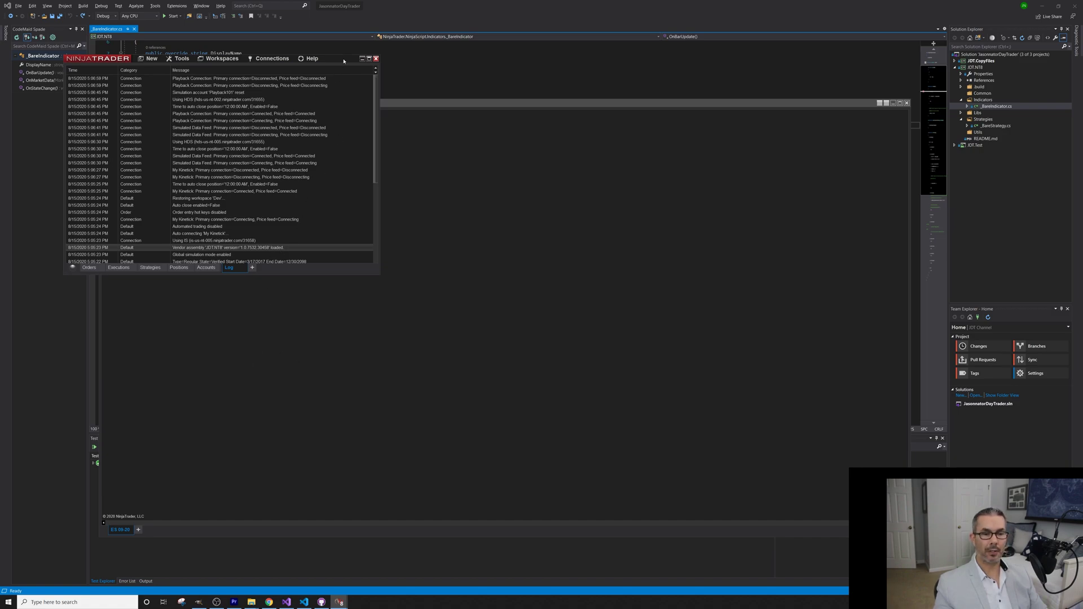
{"action": "left_click", "coordinate": [177, 60]}
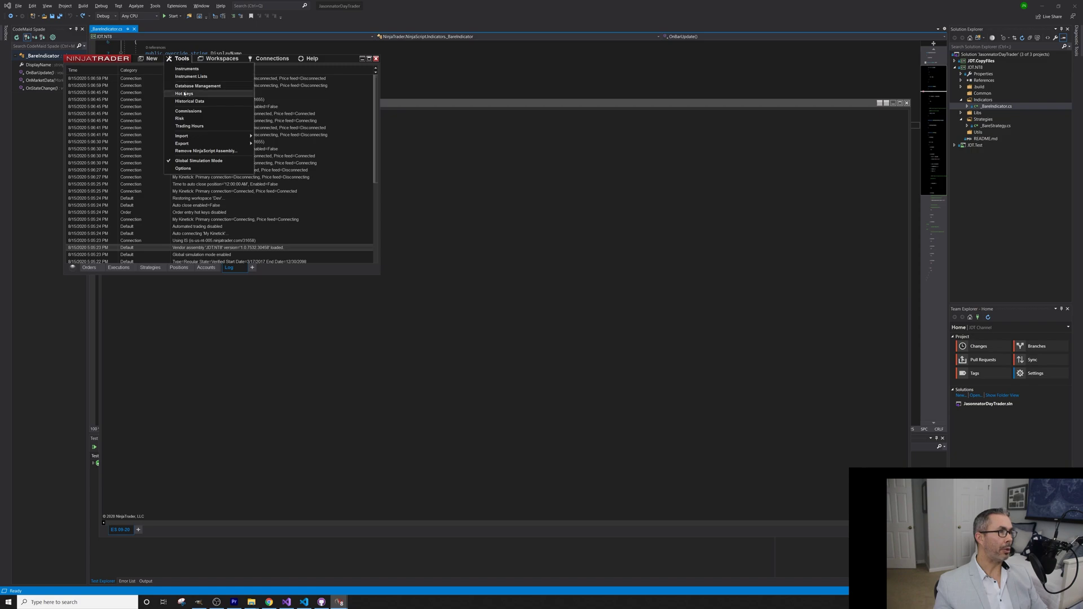
Download ES 09-20 market replay data from the Historical Data manager
{"action": "left_click", "coordinate": [183, 101]}
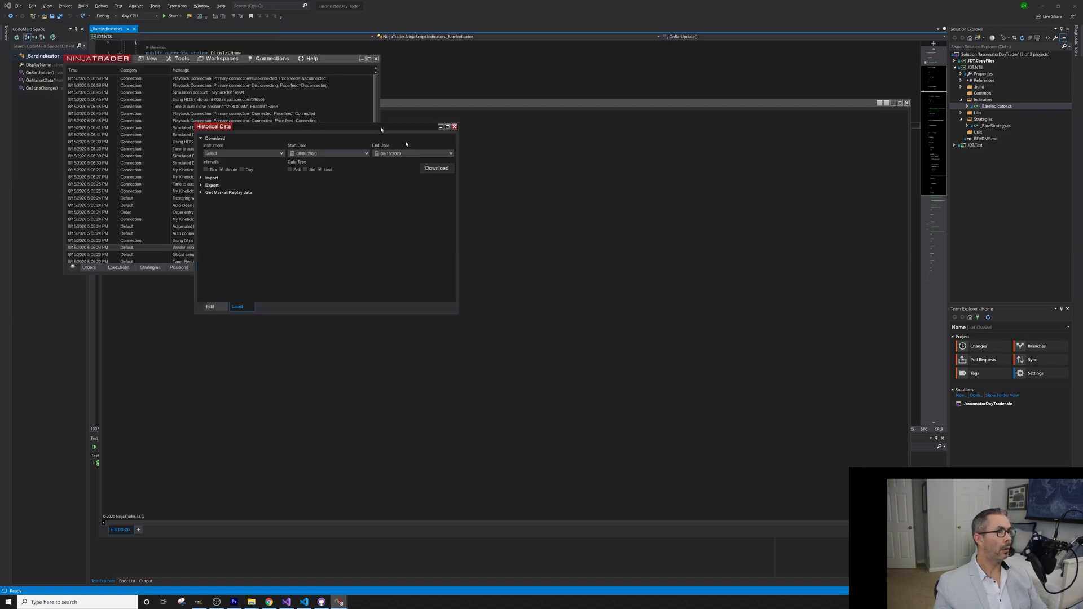
{"action": "left_click", "coordinate": [407, 281]}
{"action": "left_click", "coordinate": [453, 296]}
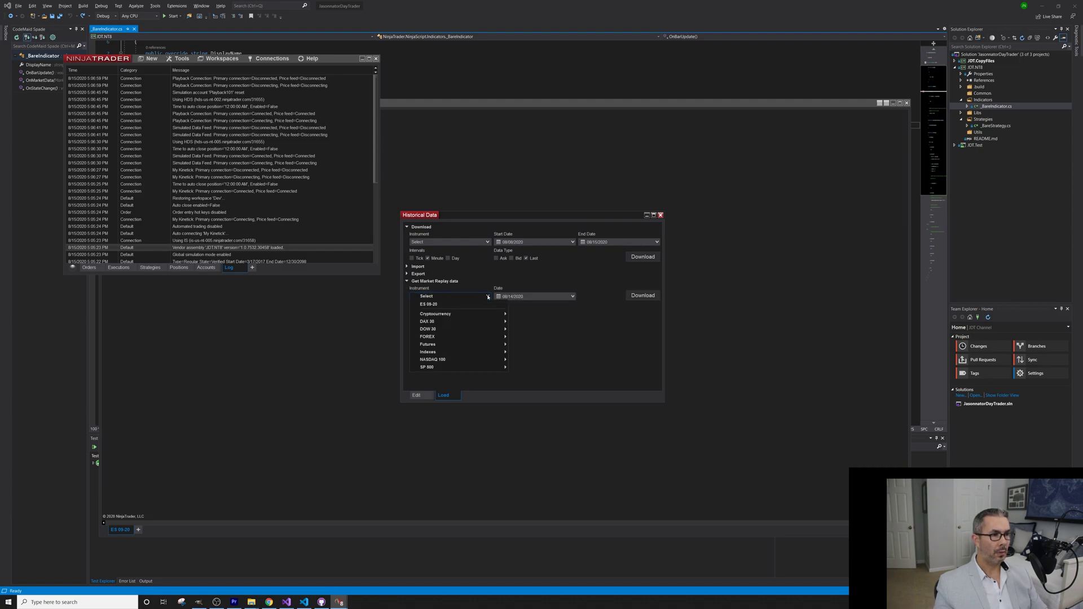
{"action": "left_click", "coordinate": [459, 305]}
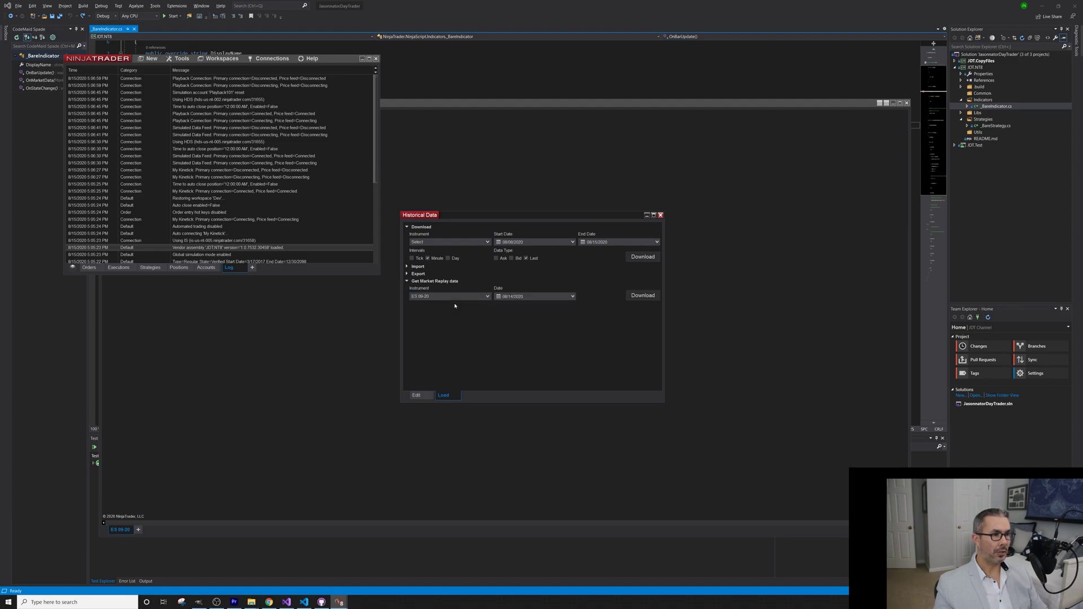
{"action": "left_click", "coordinate": [572, 297]}
{"action": "left_click", "coordinate": [551, 332]}
{"action": "left_click", "coordinate": [641, 295]}
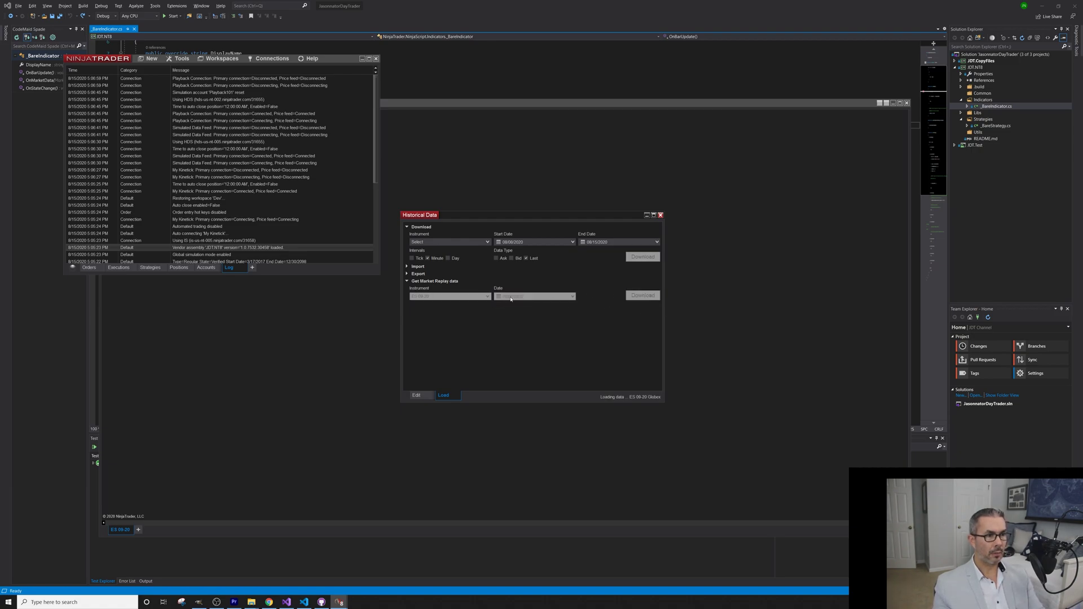
{"action": "left_click", "coordinate": [572, 298]}
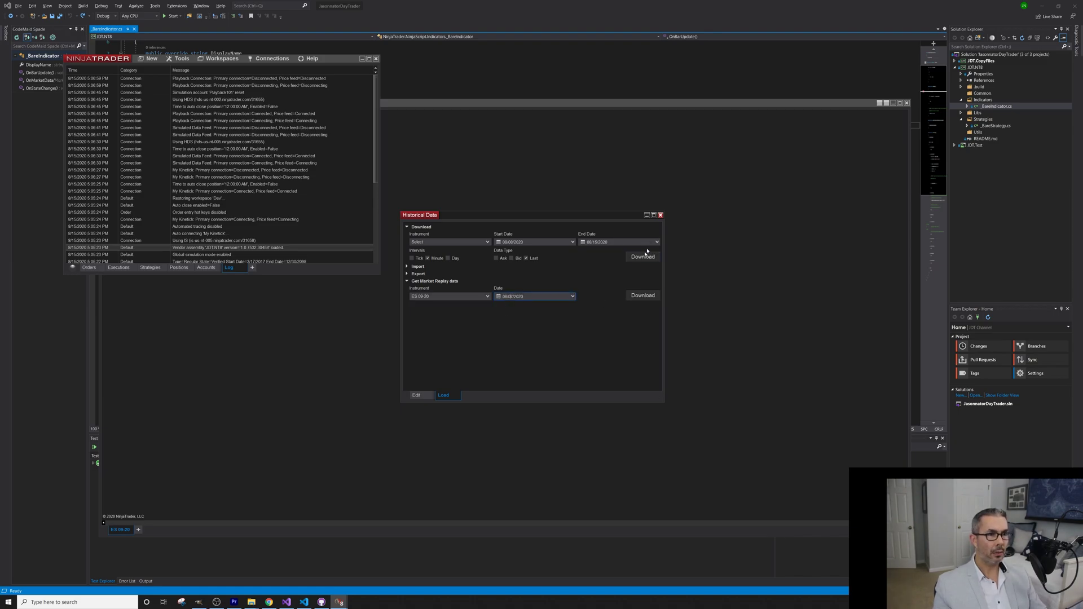
Close the Historical Data manager and reconnect to Playback, replaying from 8/3/2020
{"action": "left_click", "coordinate": [660, 215]}
{"action": "left_click", "coordinate": [270, 59]}
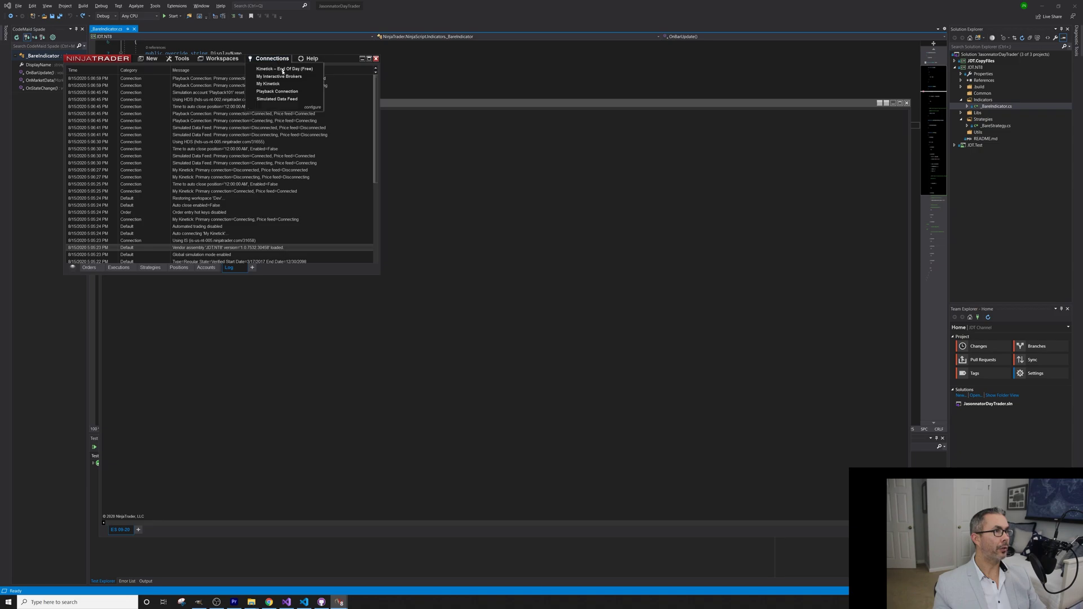
{"action": "left_click", "coordinate": [282, 95]}
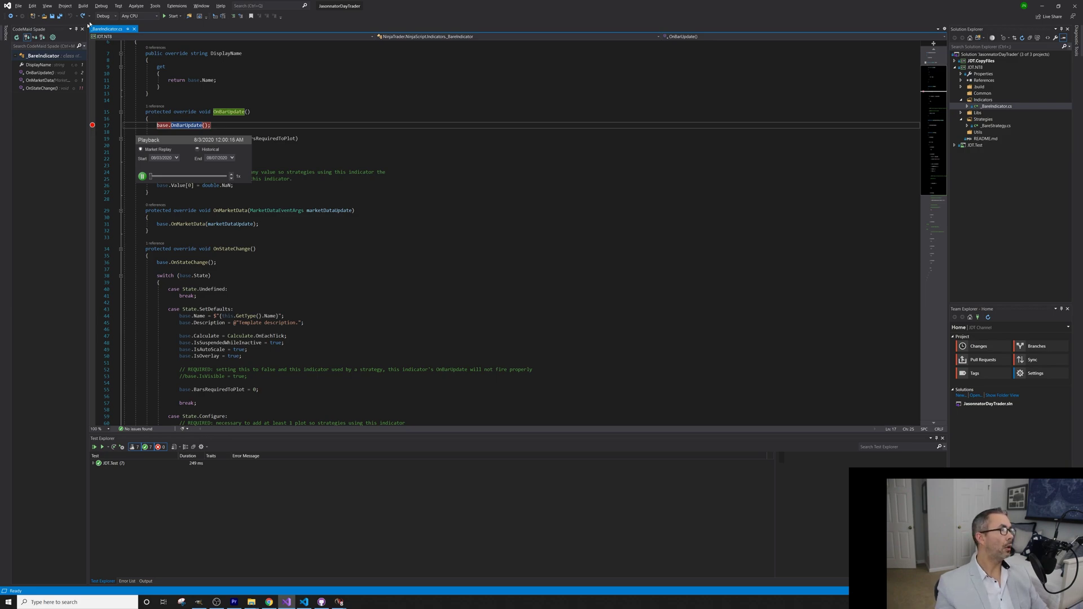
Attach the debugger to NinjaTrader.exe, stop debugging, and exit NinjaTrader
{"action": "left_click", "coordinate": [102, 6]}
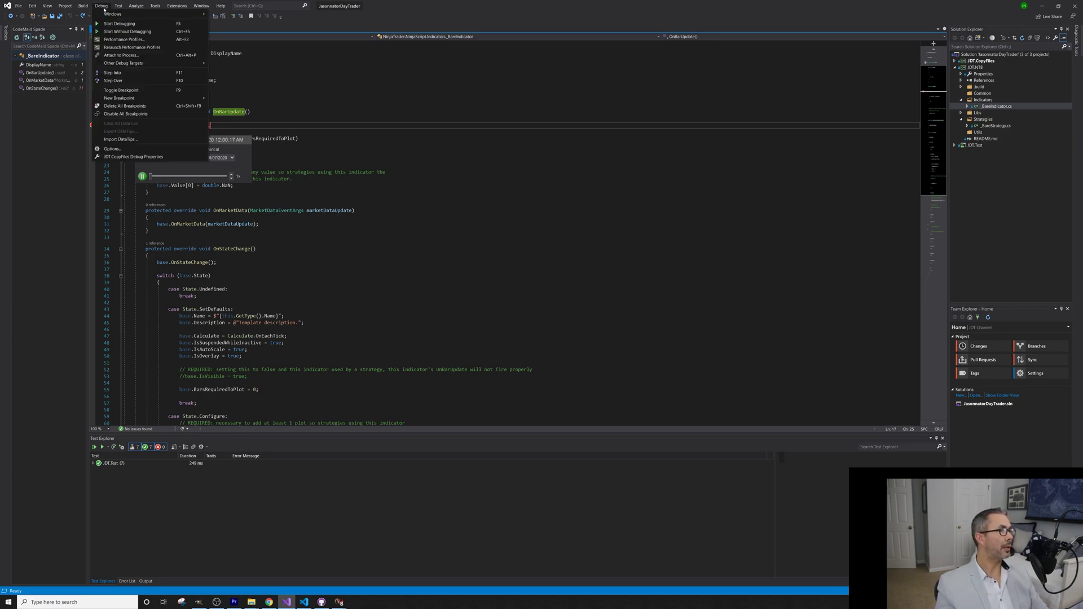
{"action": "left_click", "coordinate": [120, 55]}
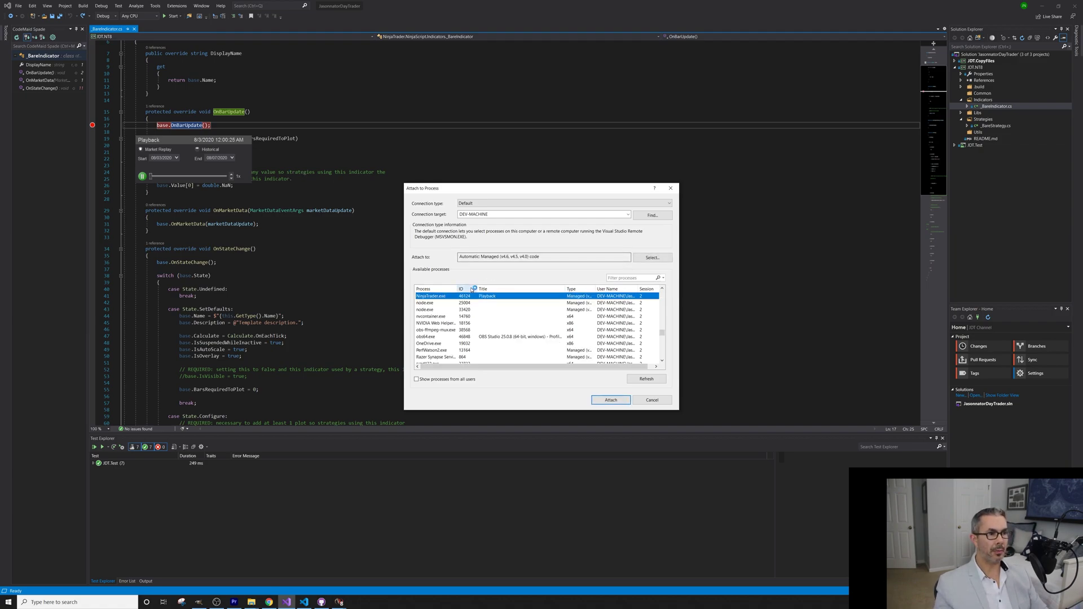
{"action": "left_click", "coordinate": [609, 398]}
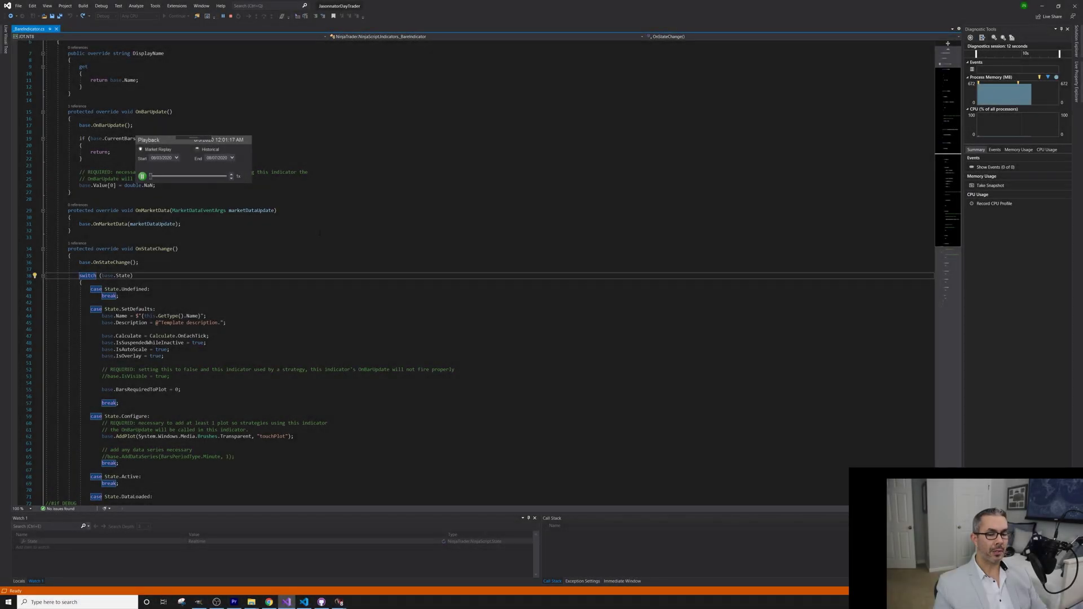
{"action": "left_click", "coordinate": [238, 16]}
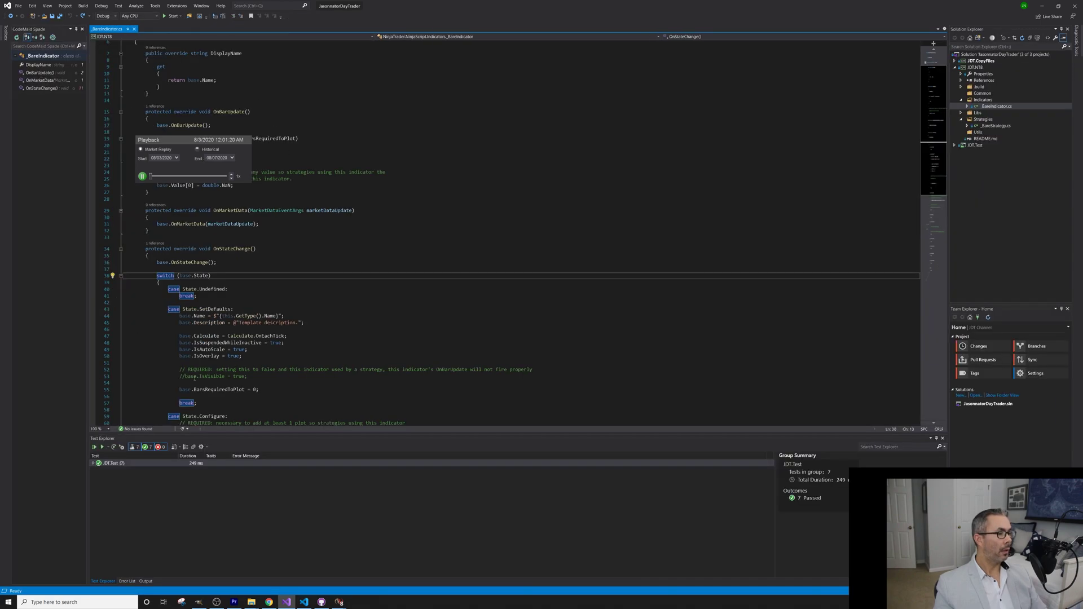
{"action": "left_click", "coordinate": [298, 550]}
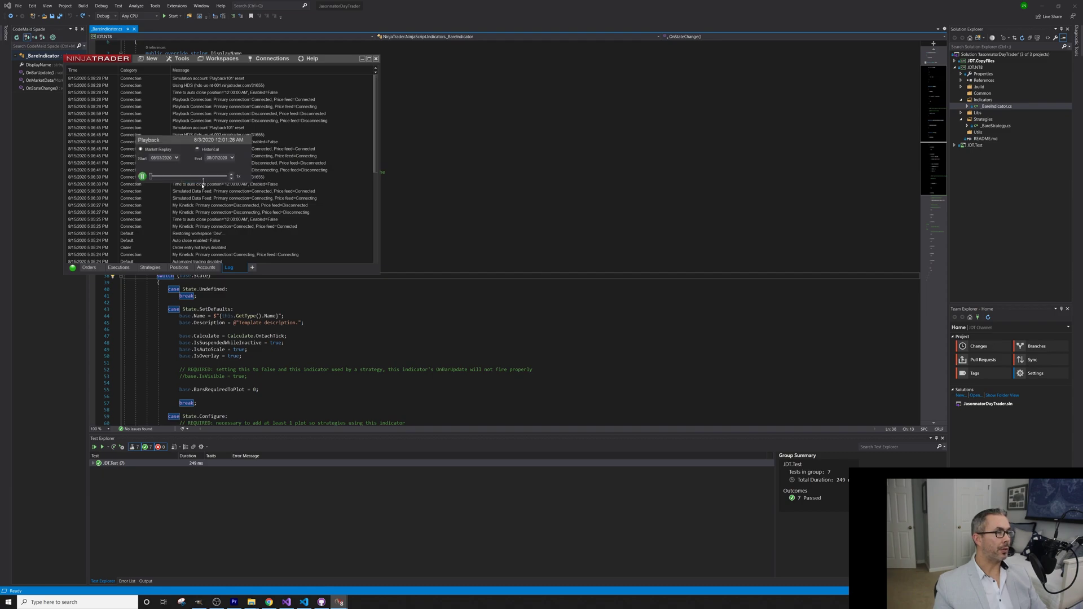
{"action": "left_click", "coordinate": [236, 177]}
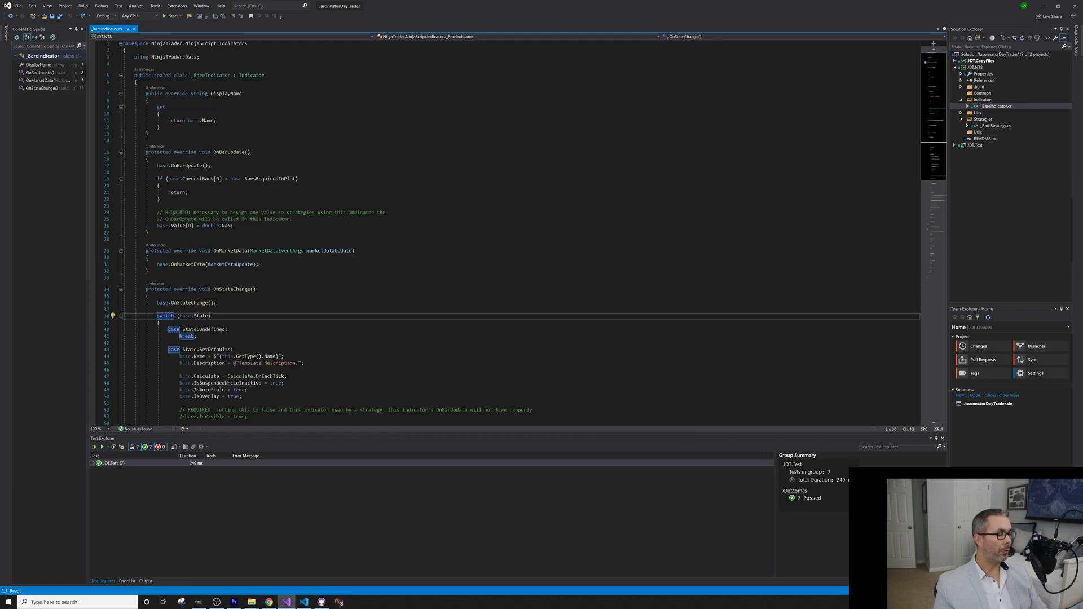
{"action": "scroll", "coordinate": [508, 233], "scroll_direction": "down", "scroll_amount": 9}
{"action": "scroll", "coordinate": [197, 292], "scroll_direction": "down", "scroll_amount": 4}
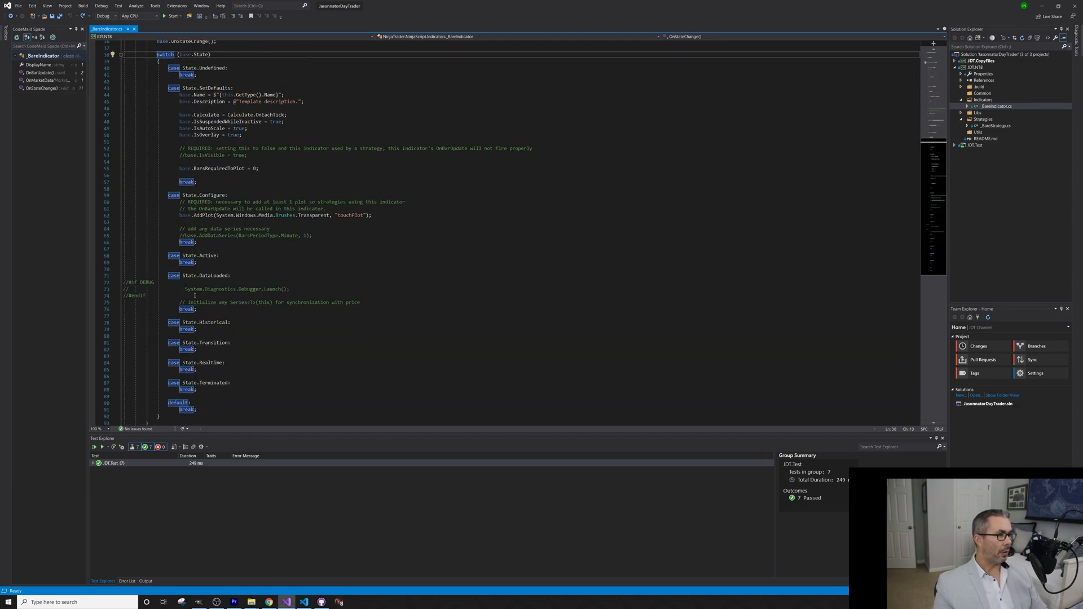
Uncomment the #if DEBUG Debugger.Launch() block in the DataLoaded case
{"action": "left_click", "coordinate": [223, 268]}
{"action": "key", "text": "Down"}
{"action": "key", "text": "Down"}
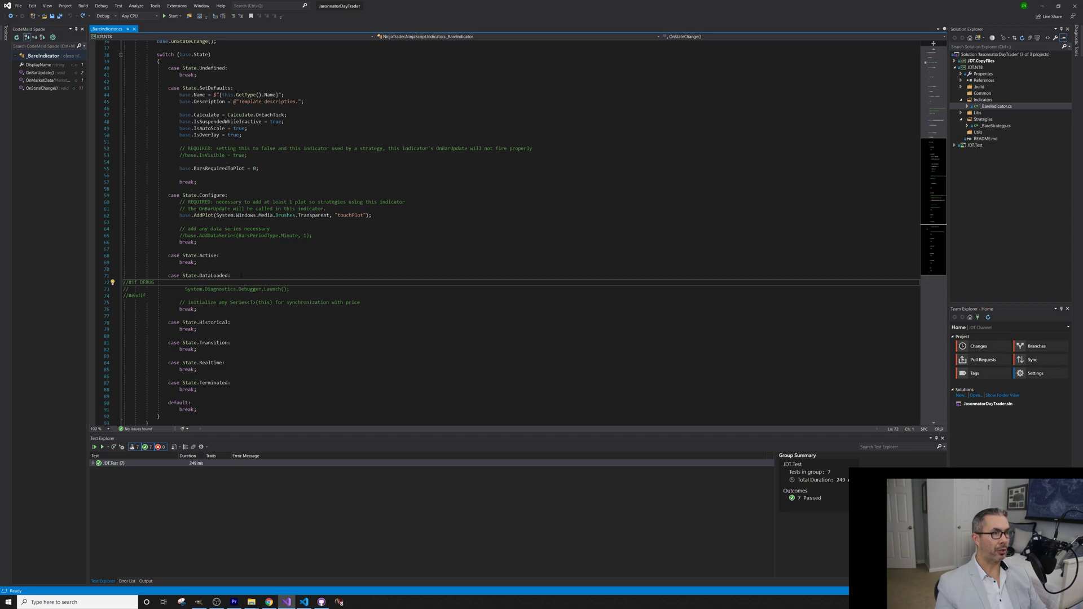
{"action": "key", "text": "shift+Down"}
{"action": "key", "text": "shift+Down"}
{"action": "key", "text": "ctrl+k"}
{"action": "key", "text": "ctrl+u"}
{"action": "left_click", "coordinate": [241, 275]}
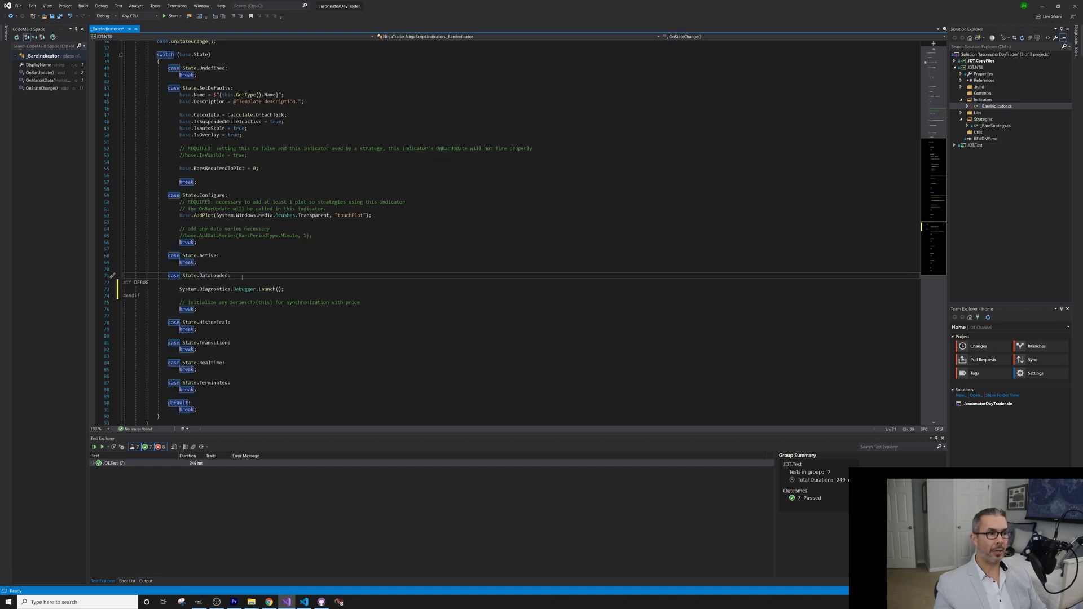
Rebuild JDT.NT8, verify its DLL in NinjaTrader's Custom folder, and relaunch NinjaTrader
{"action": "right_click", "coordinate": [977, 68]}
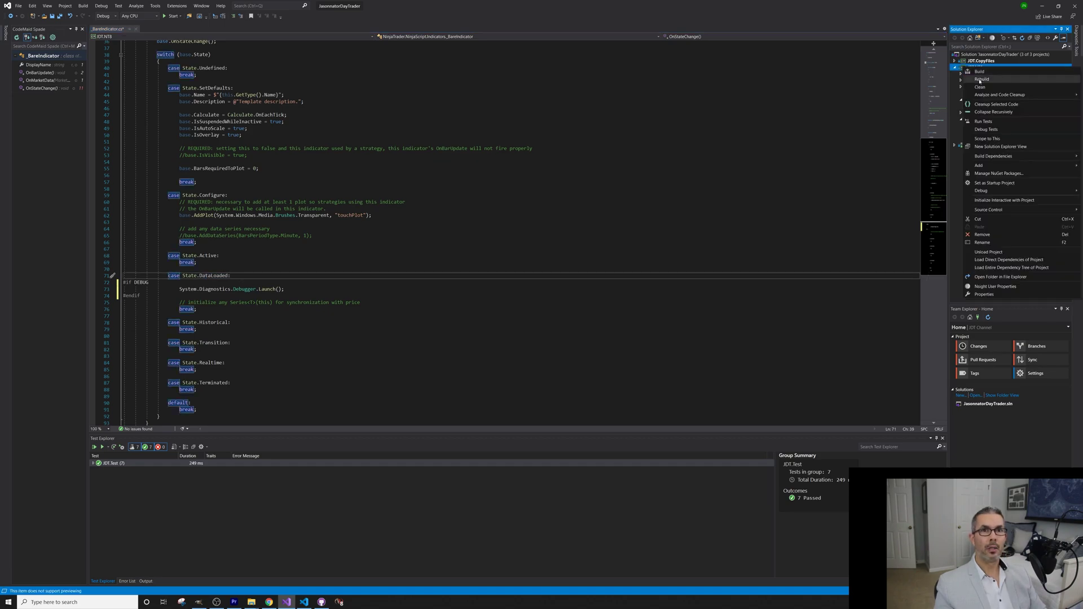
{"action": "left_click", "coordinate": [980, 80]}
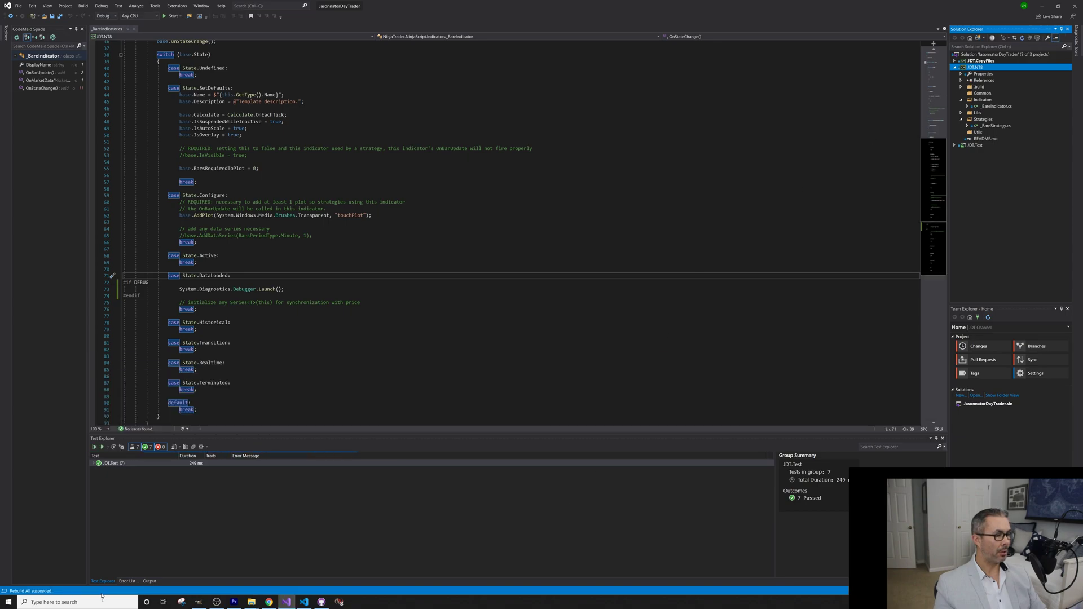
{"action": "key", "text": "alt+Tab"}
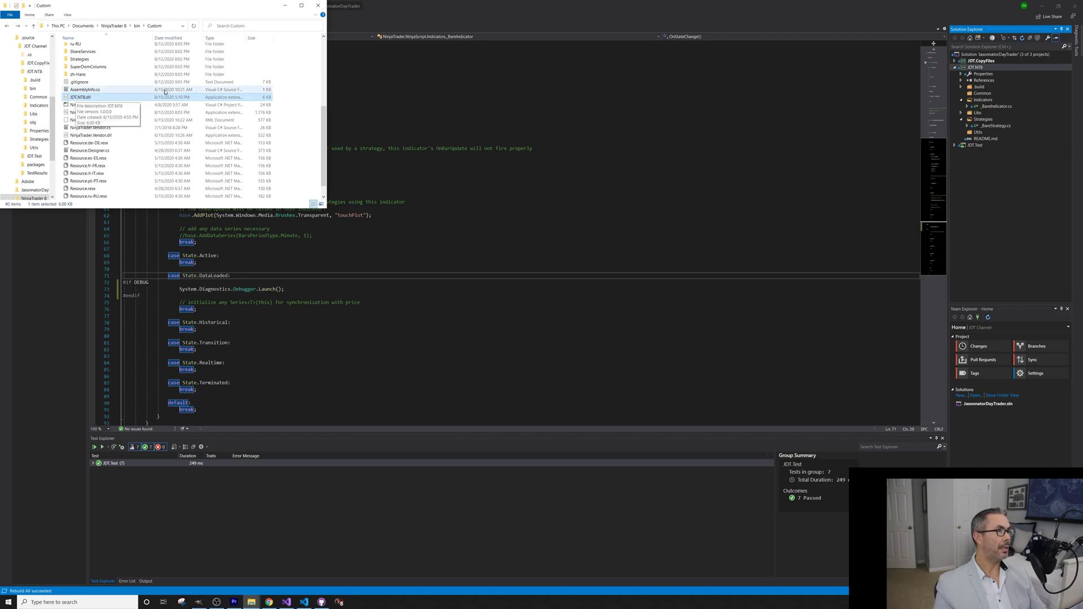
{"action": "key", "text": "alt+Tab"}
{"action": "left_click", "coordinate": [345, 606]}
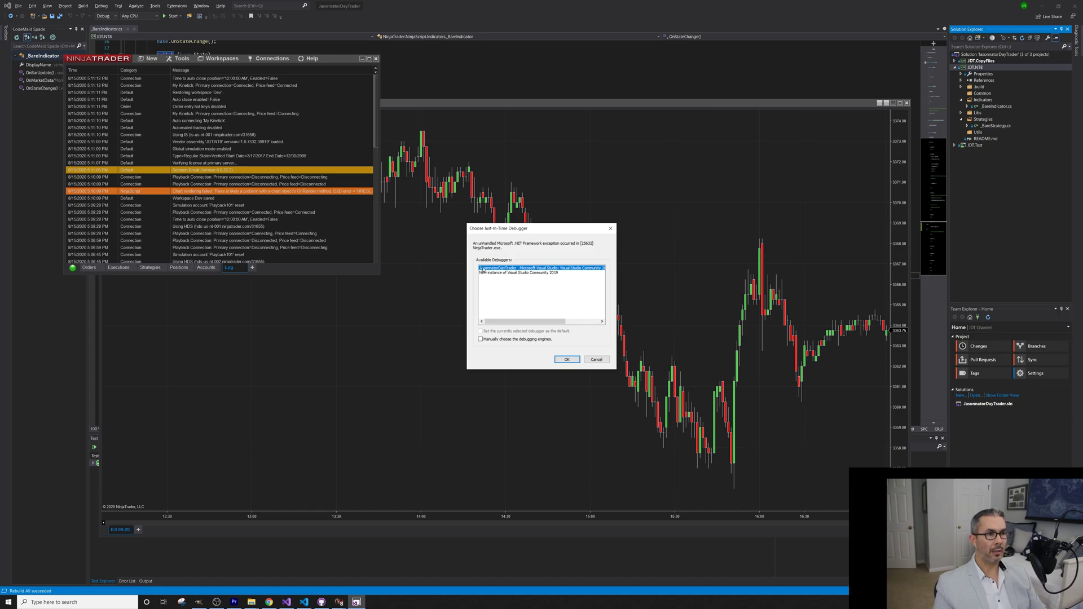
Attach Visual Studio through the Just-In-Time dialog and continue to the OnBarUpdate breakpoint
{"action": "left_click", "coordinate": [566, 359]}
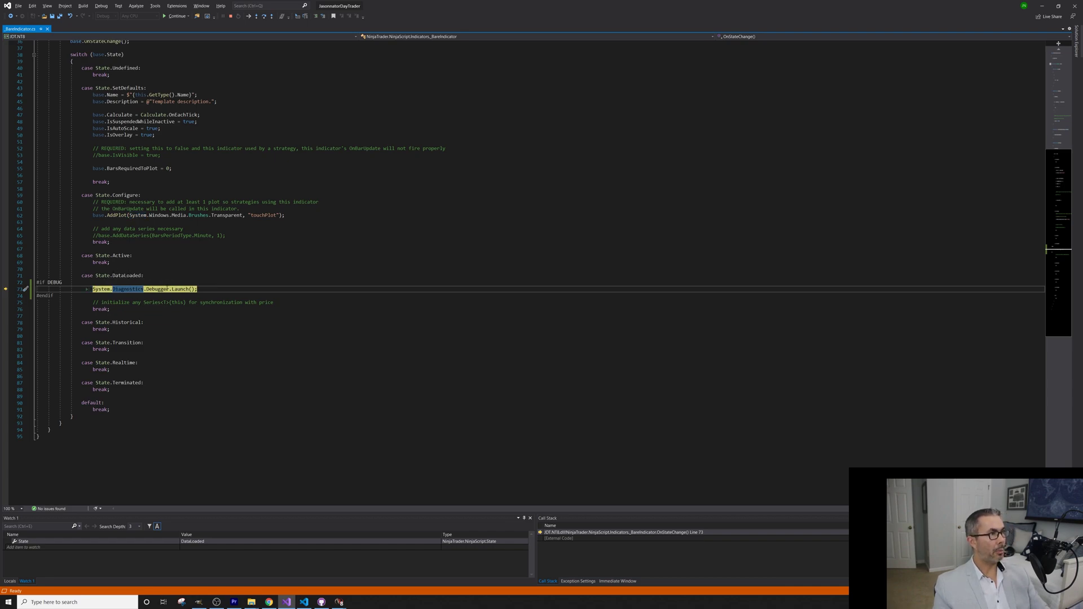
{"action": "left_click", "coordinate": [137, 288]}
{"action": "key", "text": "F5"}
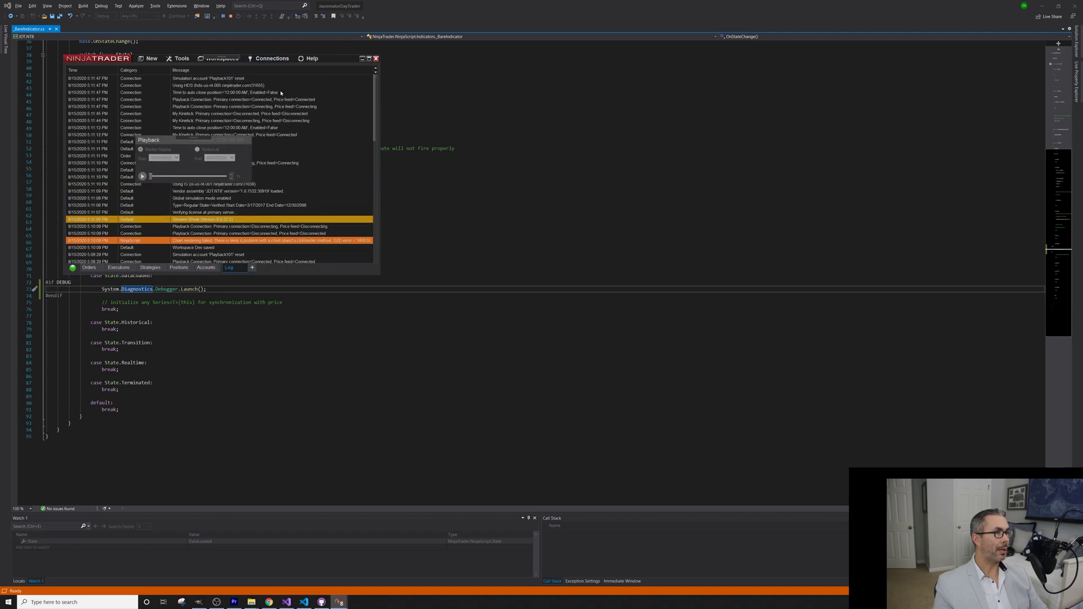
{"action": "key", "text": "alt+Tab"}
{"action": "scroll", "coordinate": [143, 196], "scroll_direction": "up", "scroll_amount": 5}
{"action": "scroll", "coordinate": [143, 196], "scroll_direction": "up", "scroll_amount": 5}
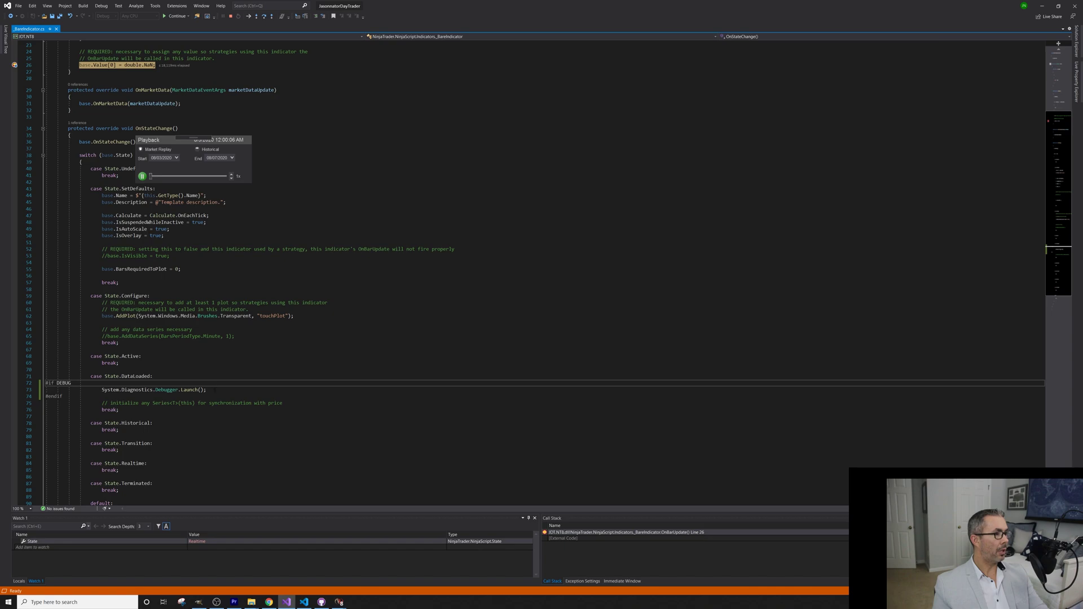
Select and review the debug-only Debugger.Launch code
{"action": "key", "text": "shift+Down"}
{"action": "key", "text": "shift+End"}
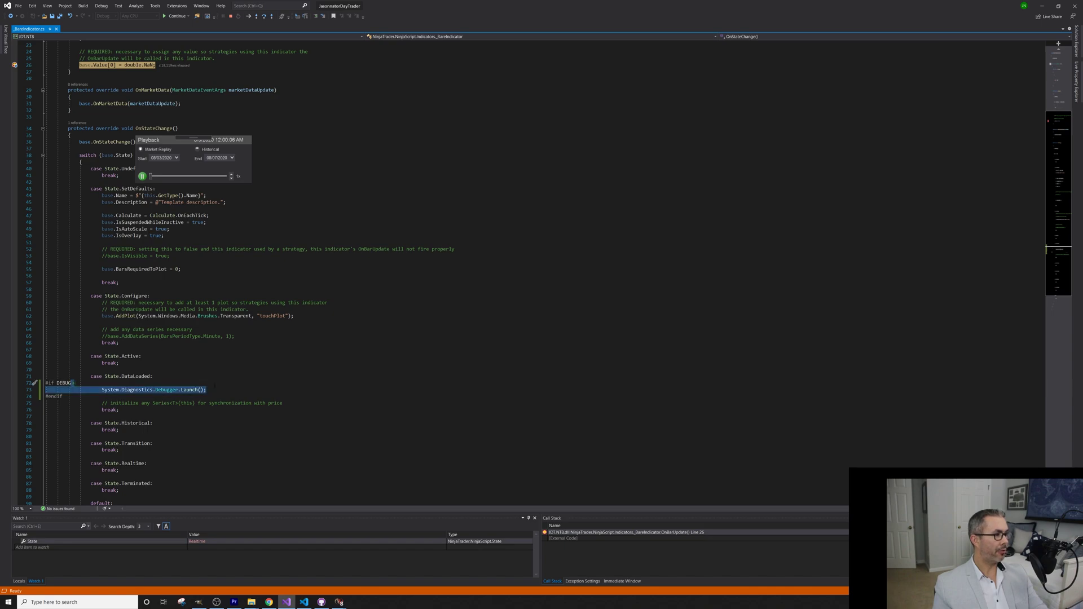
{"action": "key", "text": "Right"}
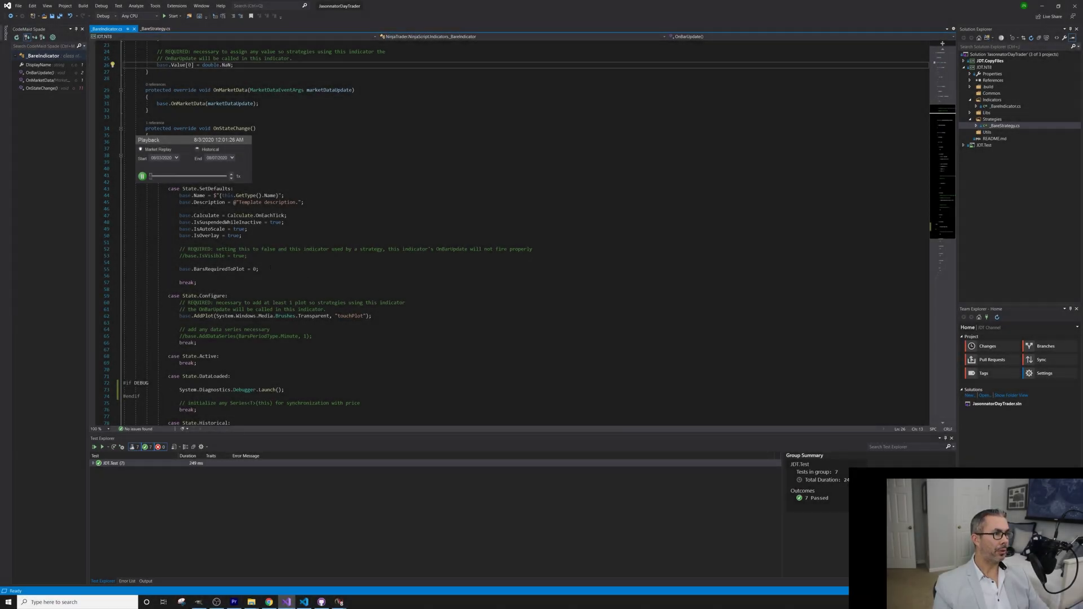
Add _BareStrategy to the ES chart through Strategies... and enable it
{"action": "left_click", "coordinate": [258, 269]}
{"action": "double_click", "coordinate": [231, 269]}
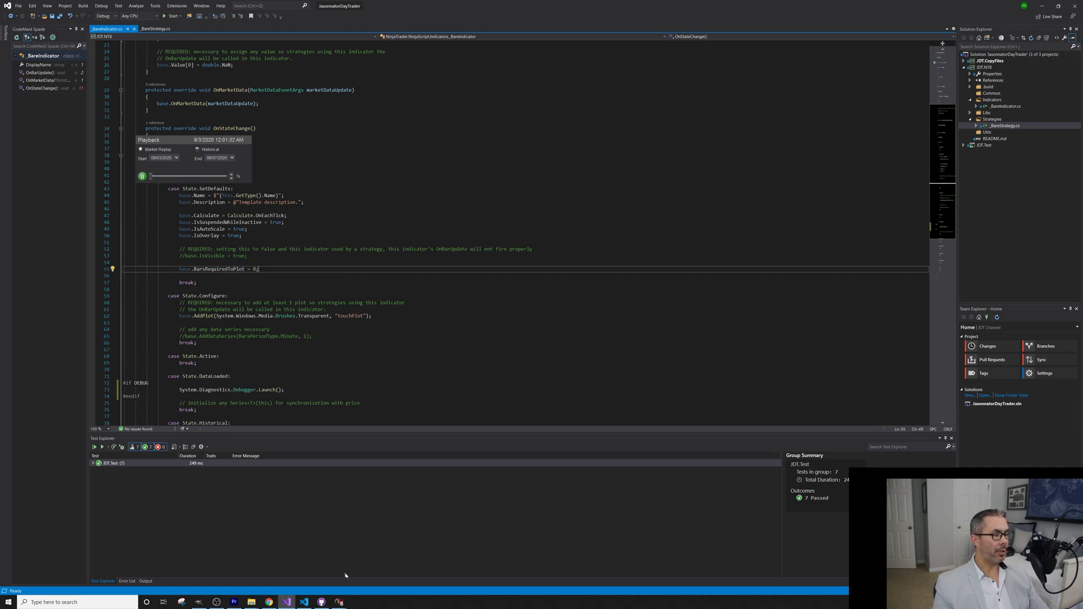
{"action": "left_click", "coordinate": [339, 601]}
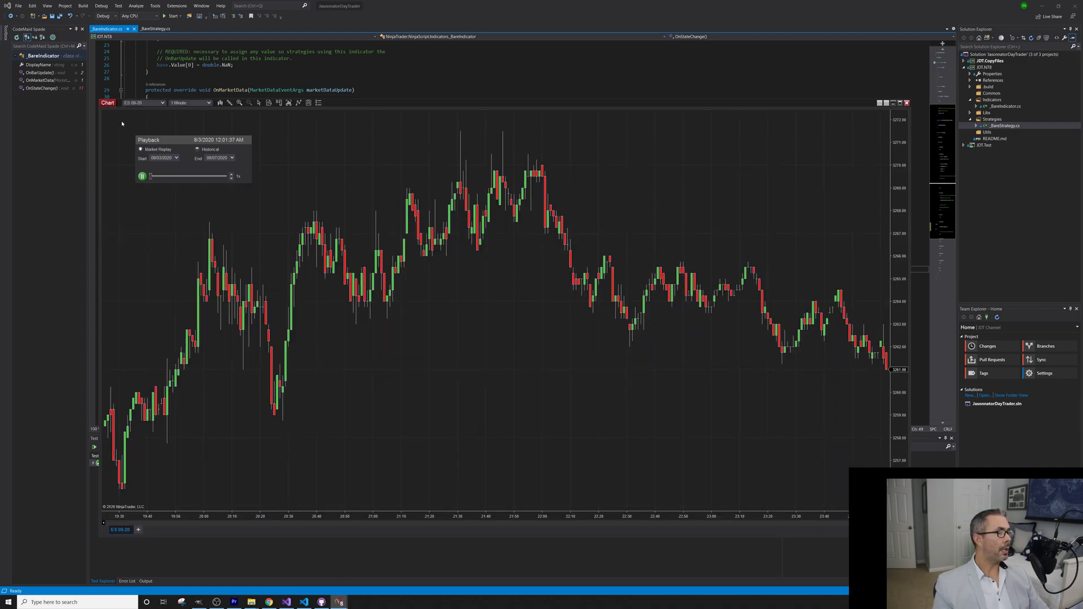
{"action": "right_click", "coordinate": [357, 155]}
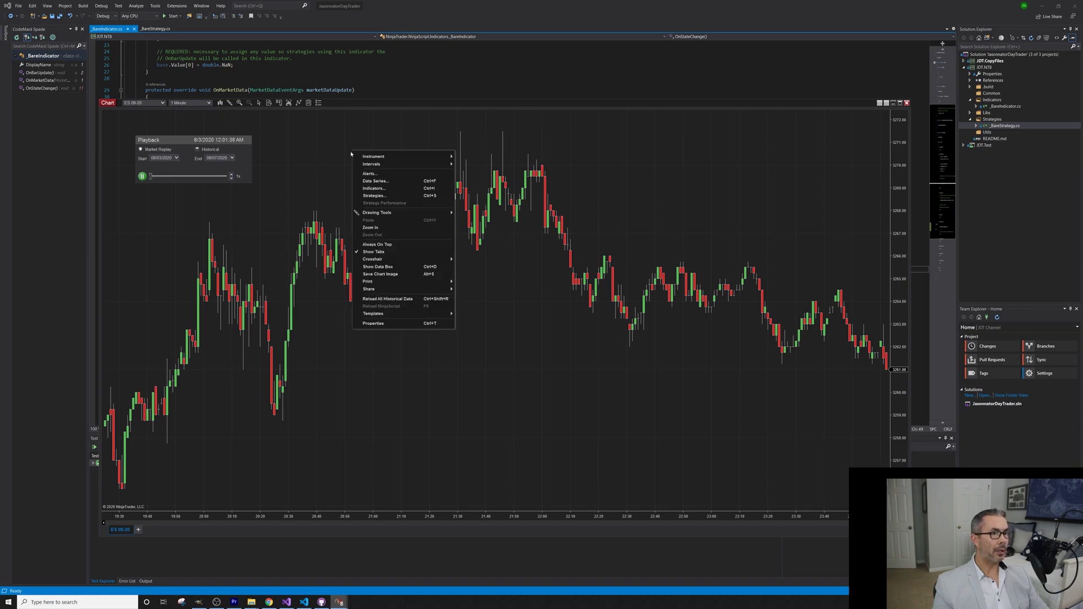
{"action": "left_click", "coordinate": [373, 196]}
{"action": "double_click", "coordinate": [379, 239]}
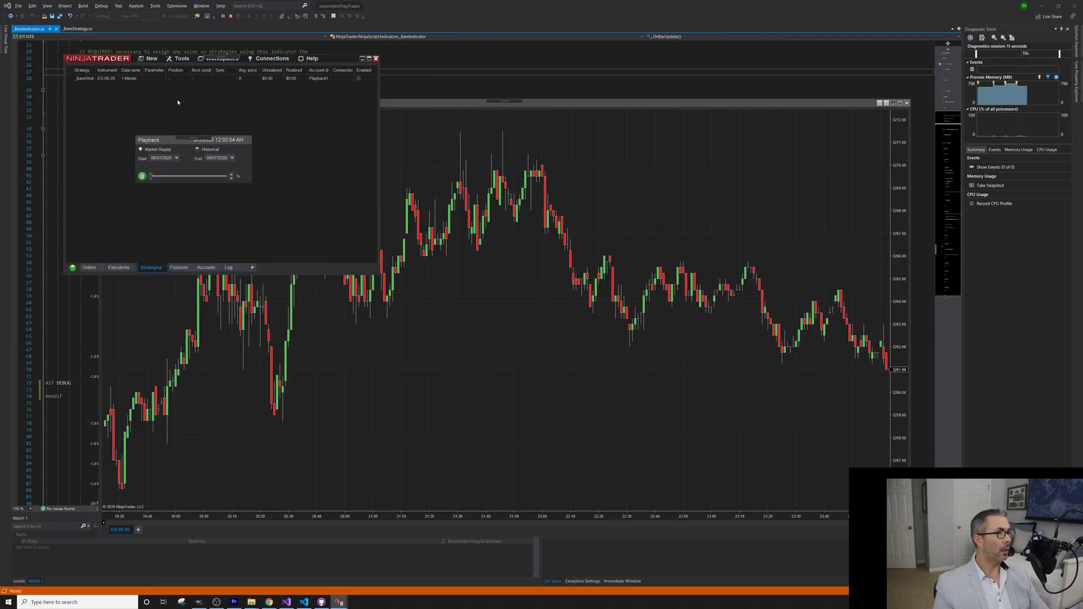
{"action": "left_click", "coordinate": [360, 79]}
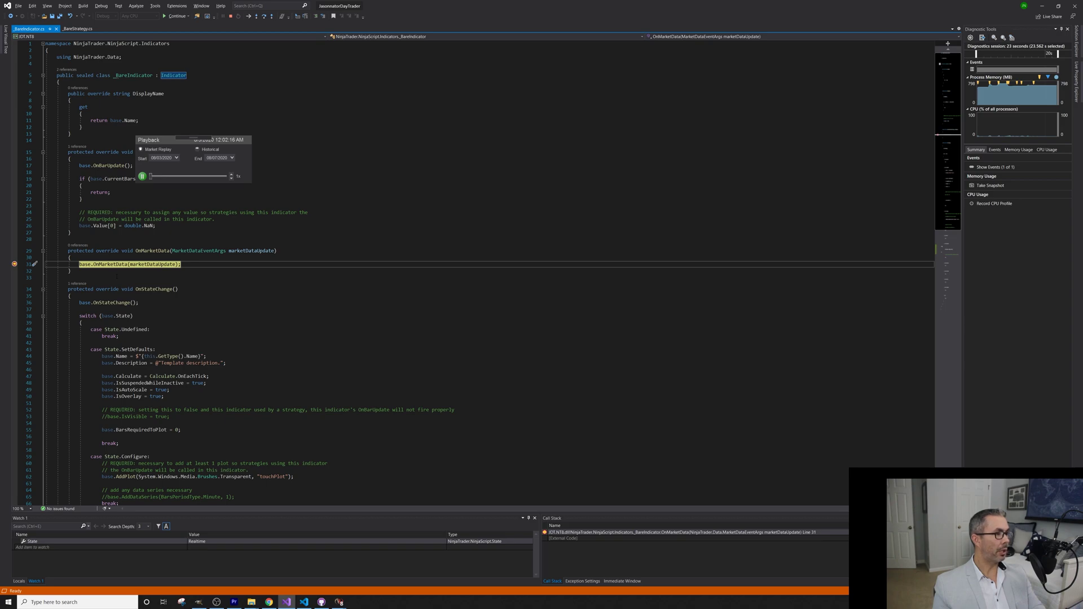
{"action": "mouse_move", "coordinate": [154, 264]}
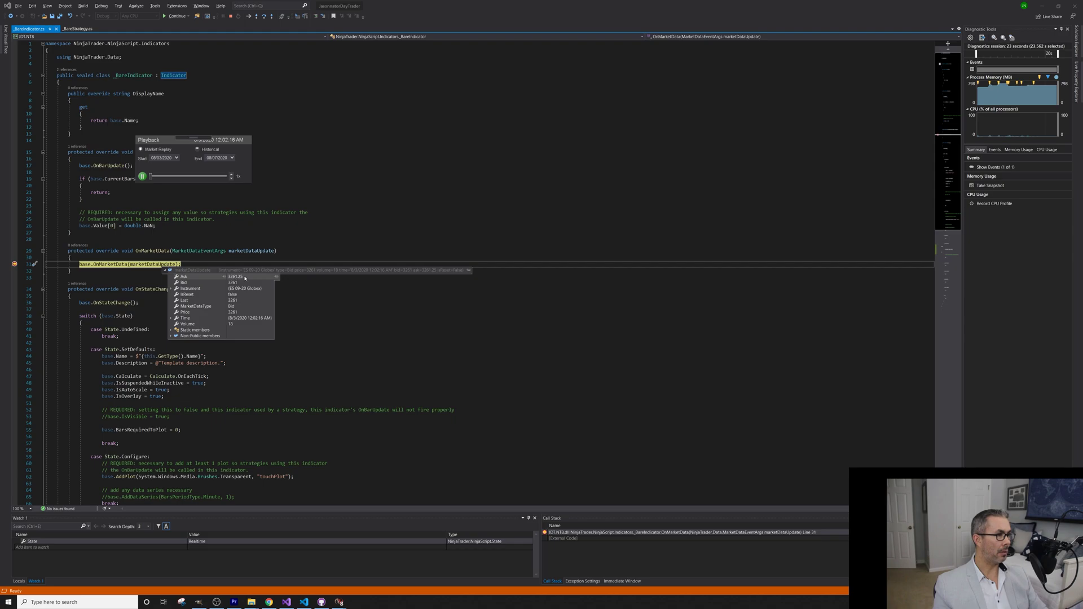
Continue with F5 into _BareStrategy and locate the AddChartIndicator call
{"action": "key", "text": "F5"}
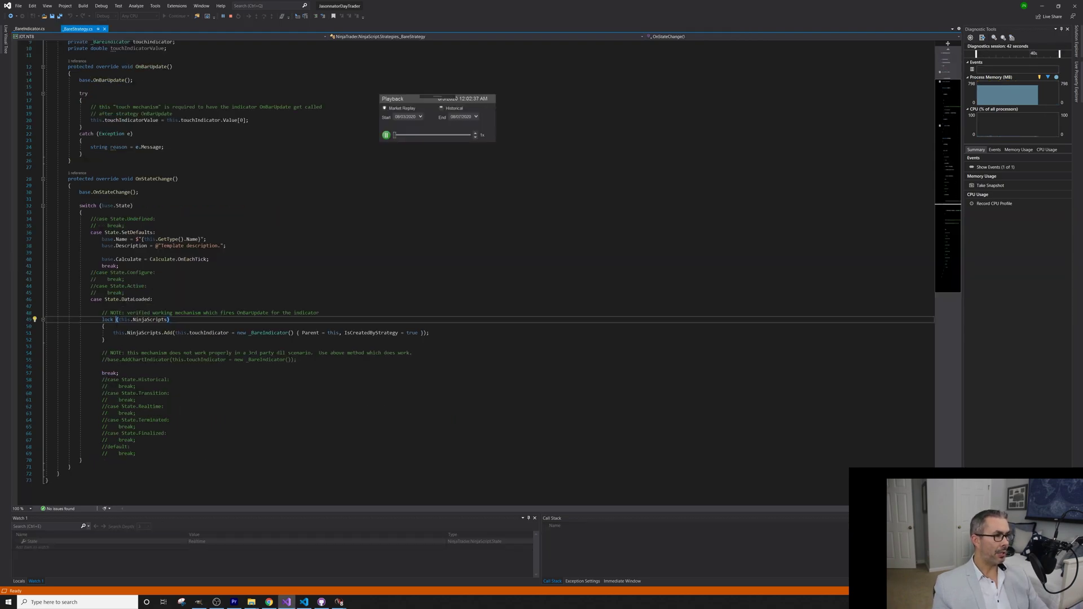
{"action": "double_click", "coordinate": [125, 360]}
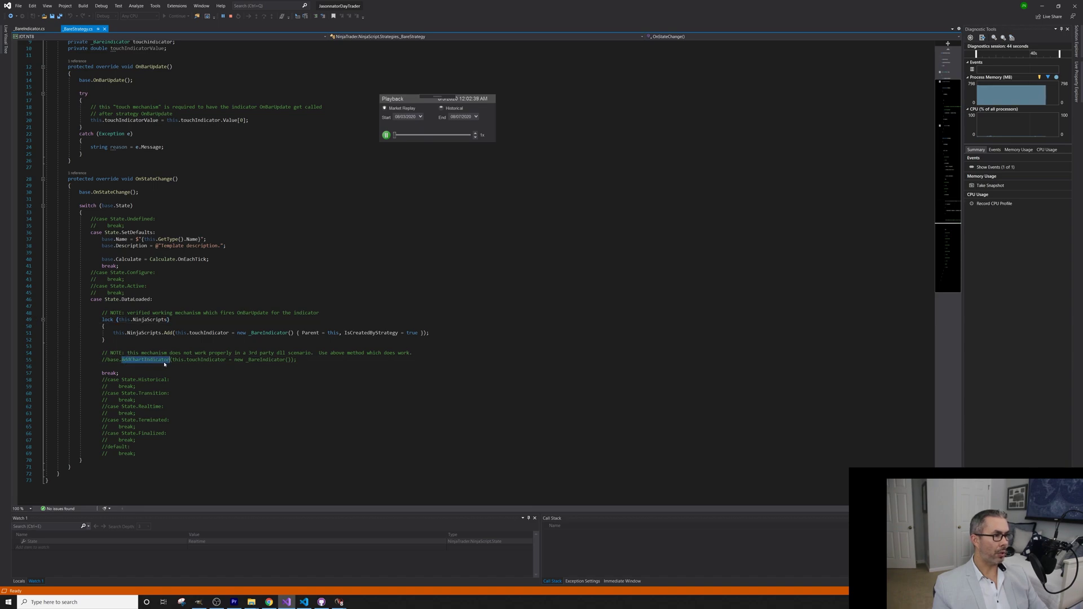
{"action": "left_click", "coordinate": [164, 361]}
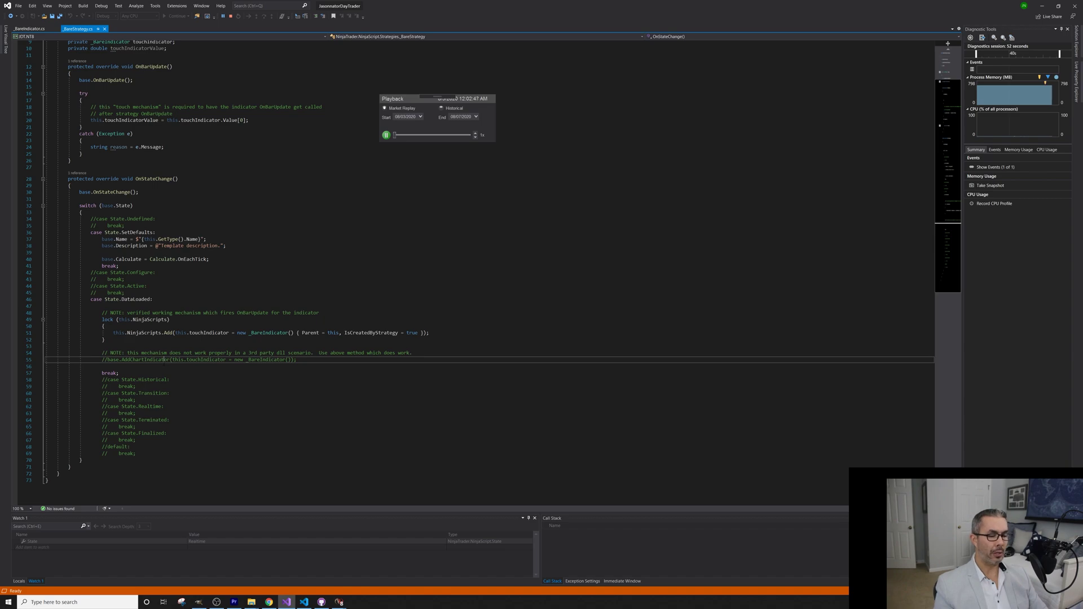
{"action": "key", "text": "alt+Tab"}
{"action": "left_click", "coordinate": [151, 58]}
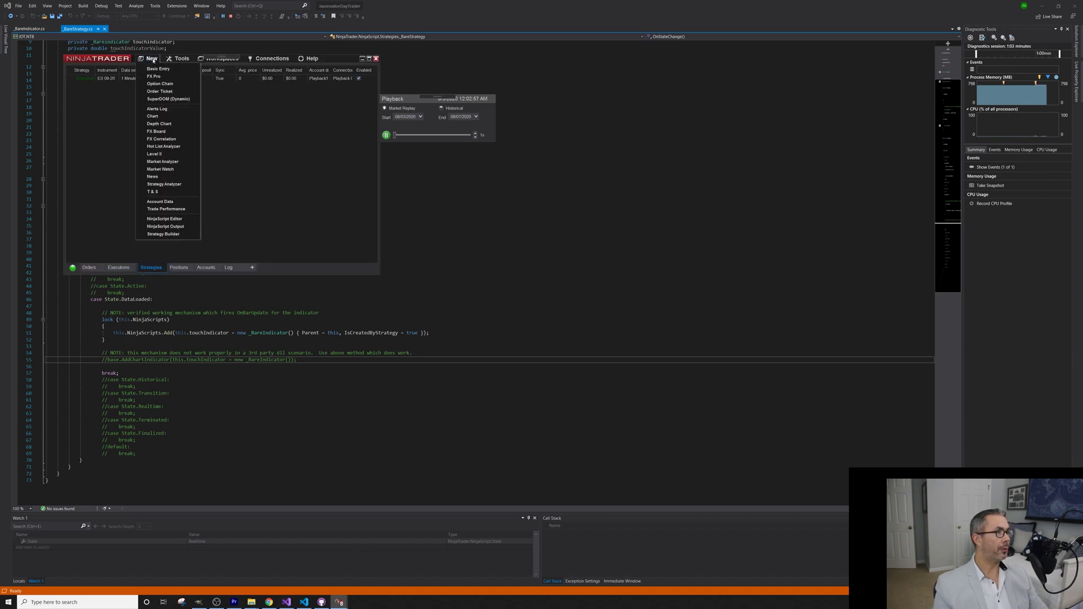
{"action": "left_click", "coordinate": [175, 220]}
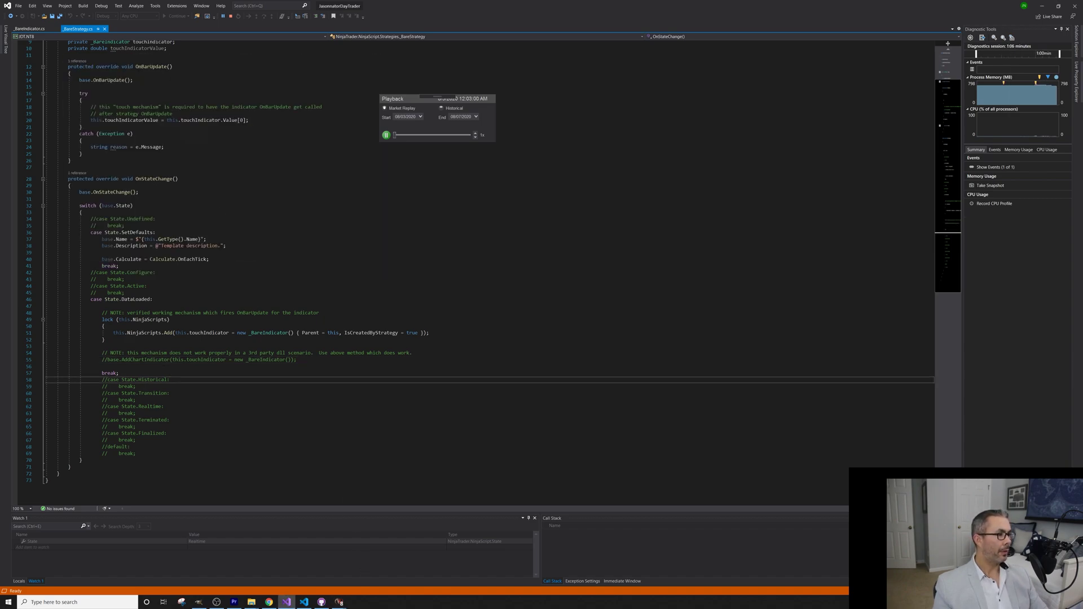
Examine AddChartIndicator, the touchIndicator references, and the Parent = this assignment
{"action": "double_click", "coordinate": [146, 359]}
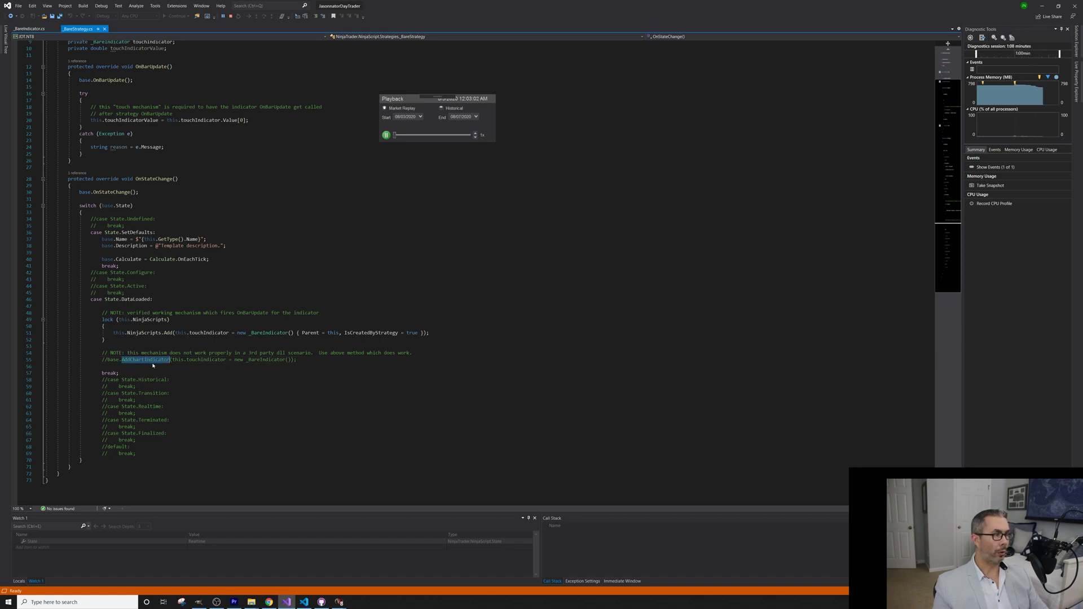
{"action": "scroll", "coordinate": [146, 359], "scroll_direction": "up", "scroll_amount": 1}
{"action": "left_click", "coordinate": [216, 353]}
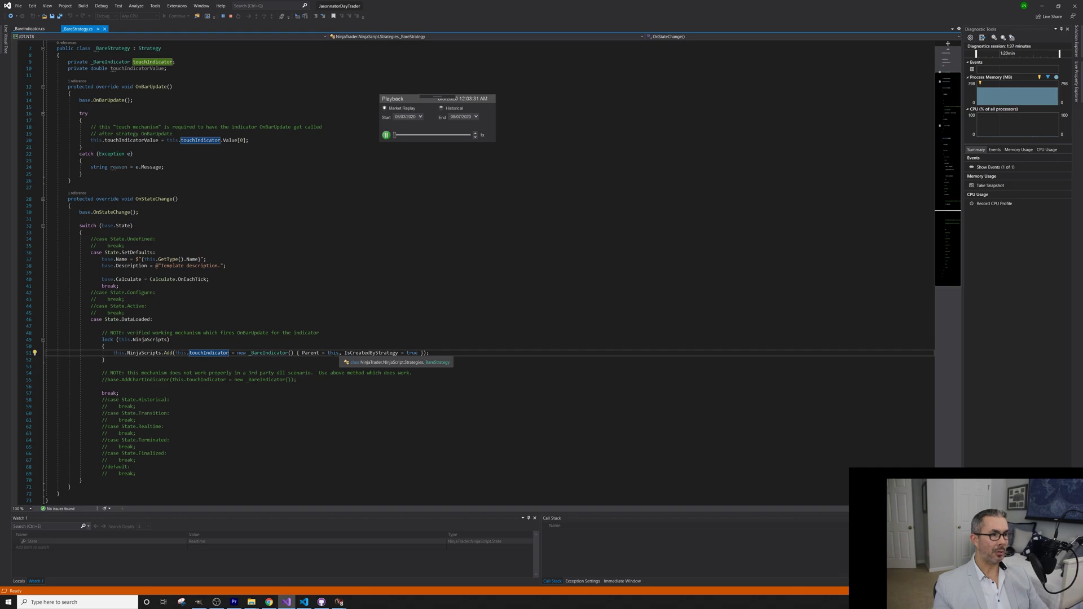
{"action": "left_click", "coordinate": [332, 353]}
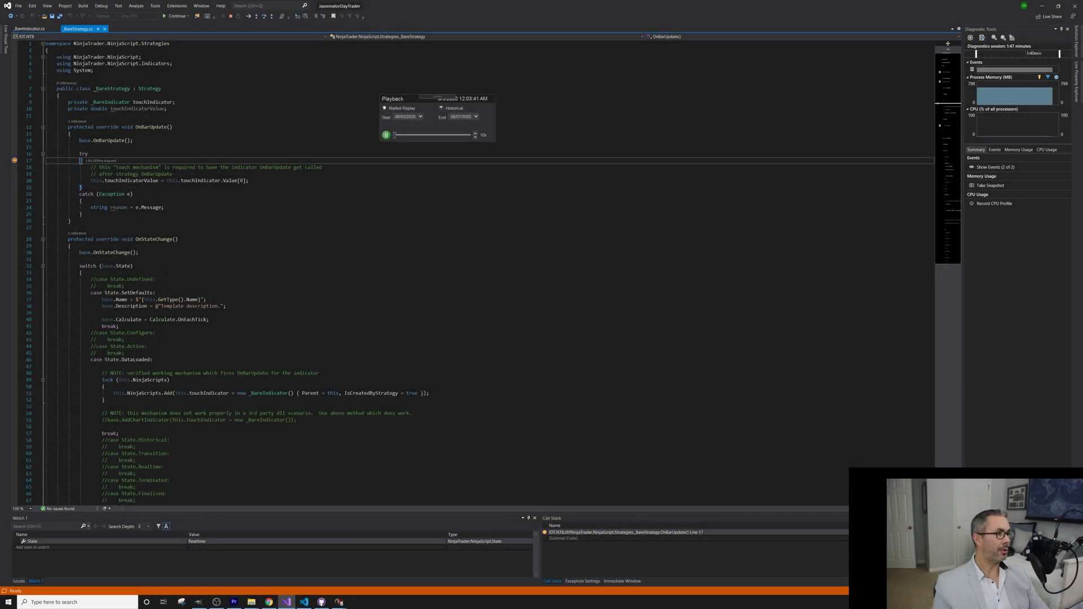
Continue from the strategy's OnStateChange into the indicator's OnMarketData and OnBarUpdate
{"action": "key", "text": "F5"}
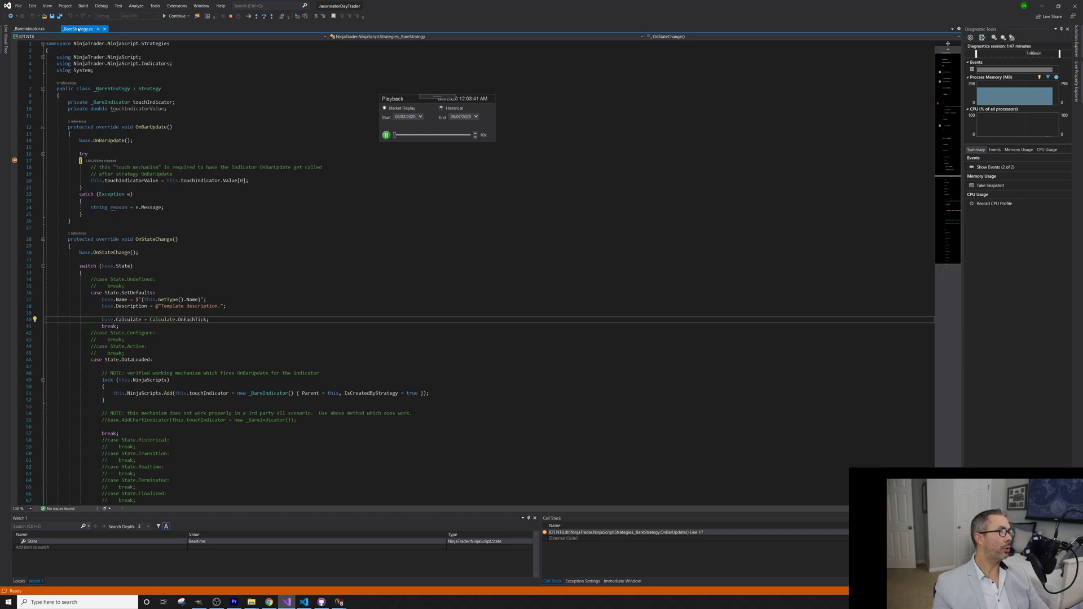
{"action": "left_click", "coordinate": [30, 28]}
{"action": "key", "text": "F5"}
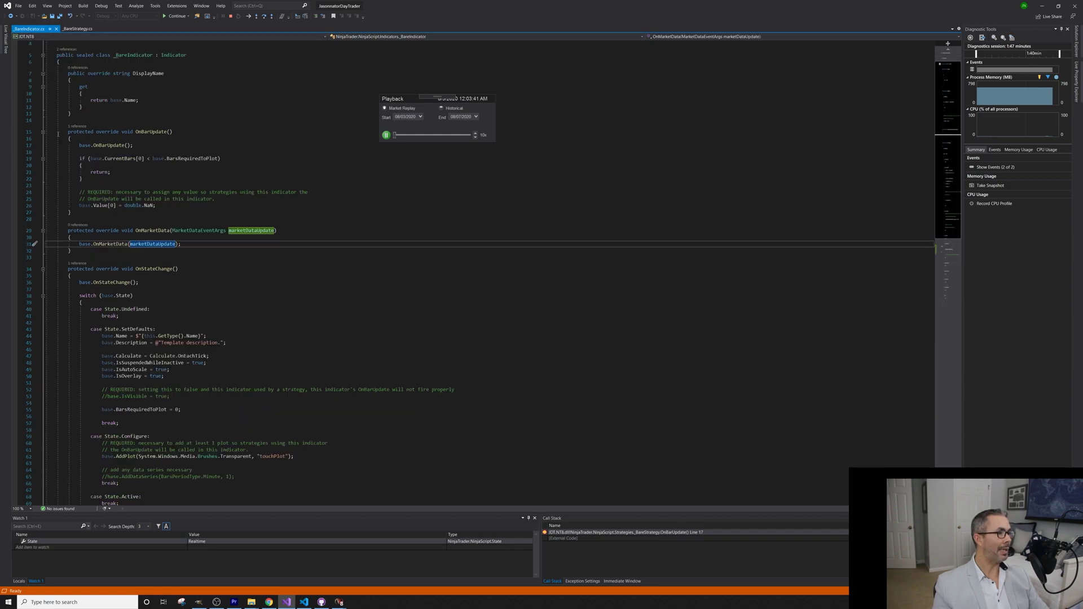
{"action": "key", "text": "F5"}
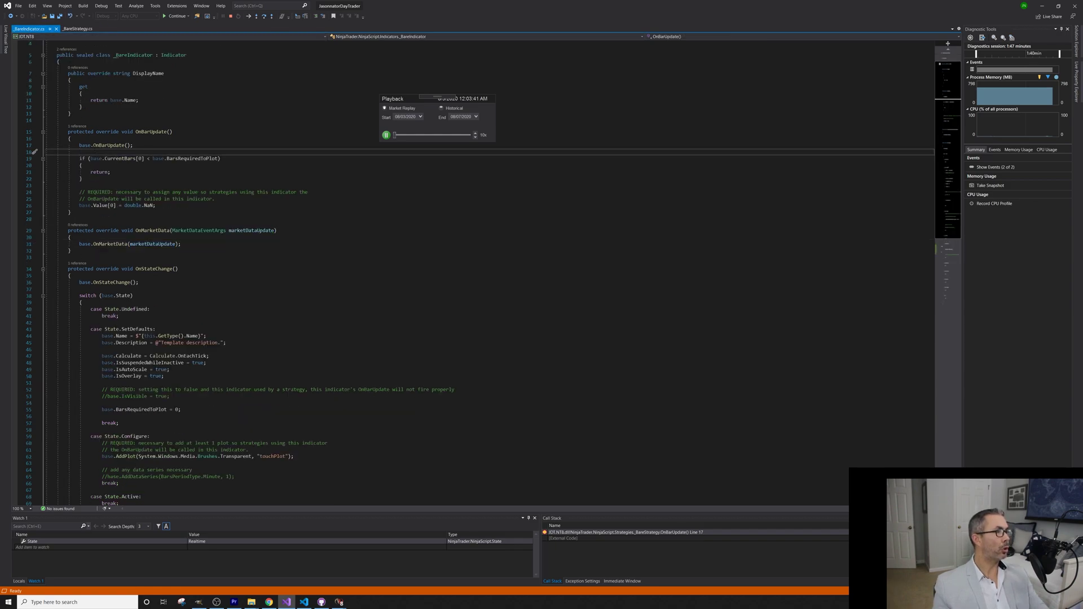
Step between the strategy's touchIndicator value read and the indicator's OnBarUpdate
{"action": "left_click", "coordinate": [77, 28]}
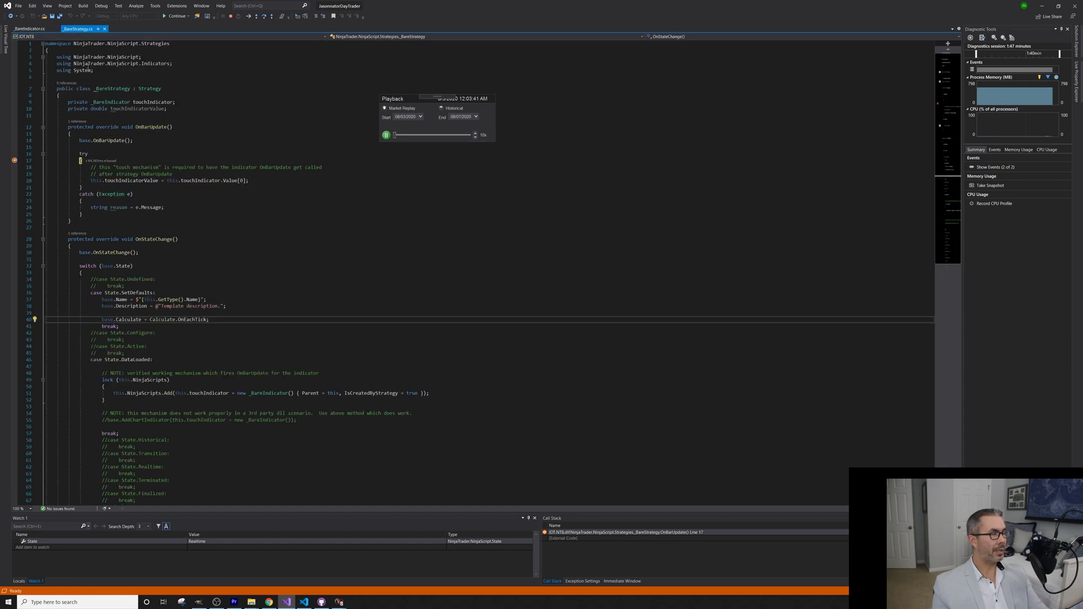
{"action": "key", "text": "F10"}
{"action": "key", "text": "F10"}
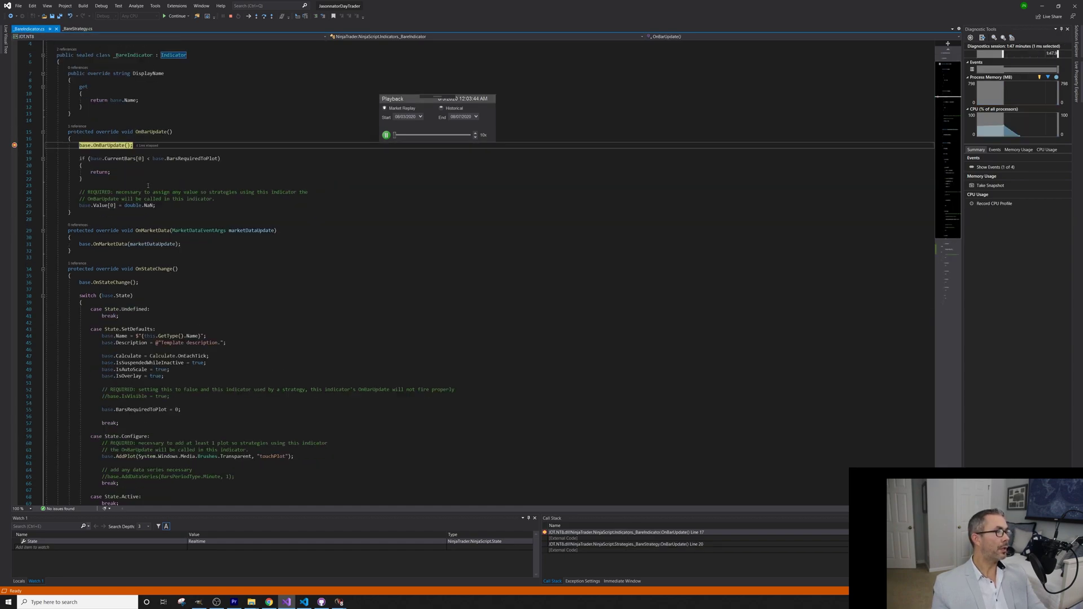
{"action": "key", "text": "shift+F11"}
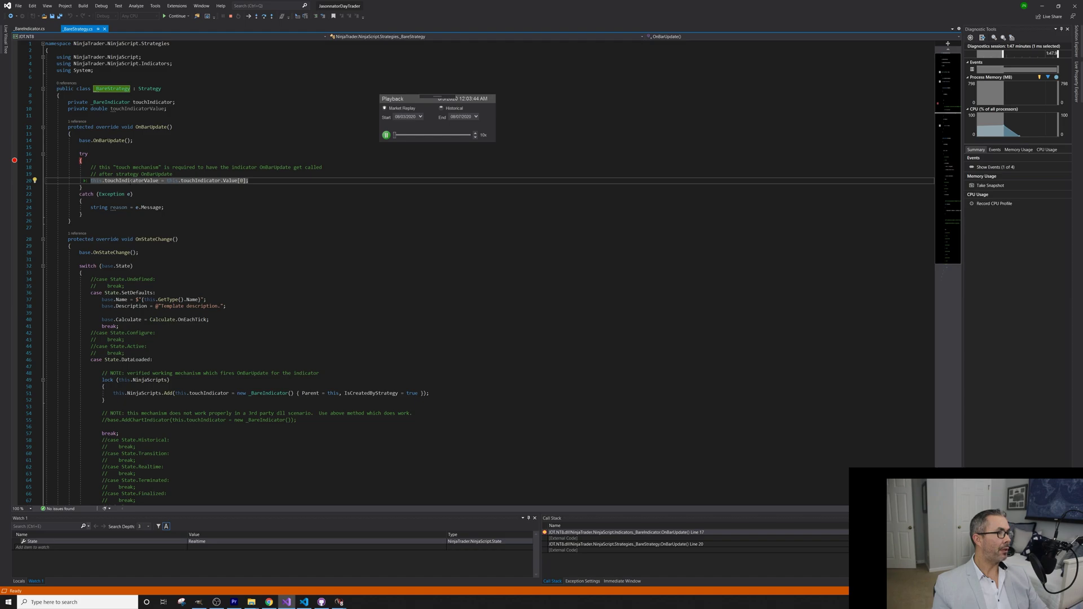
{"action": "key", "text": "F10"}
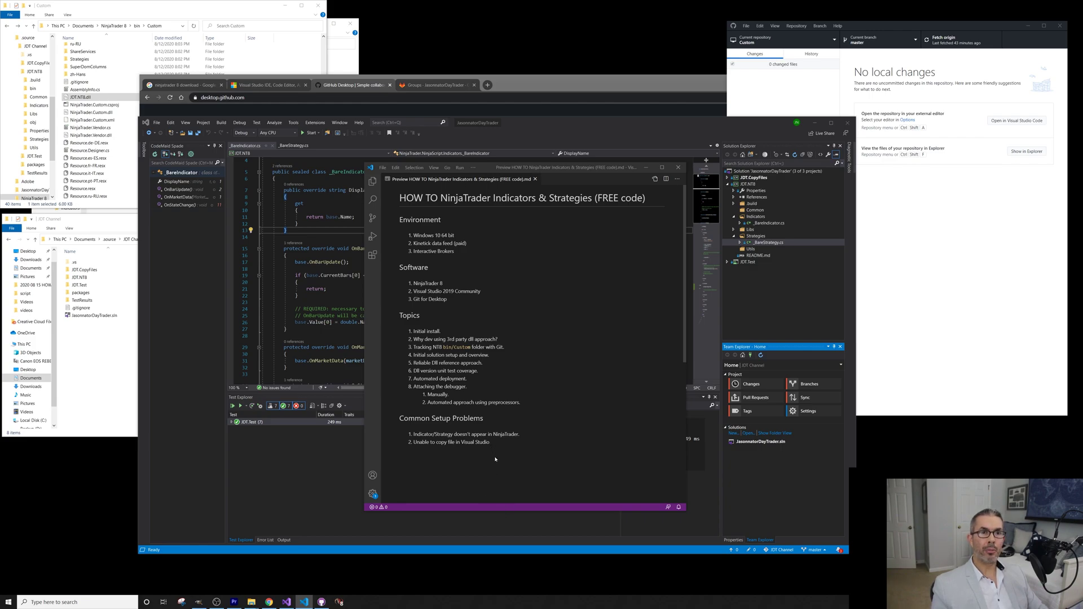
Switch to Chrome showing the JasonnatorDayTrader GitLab group page
{"action": "key", "text": "alt+Tab"}
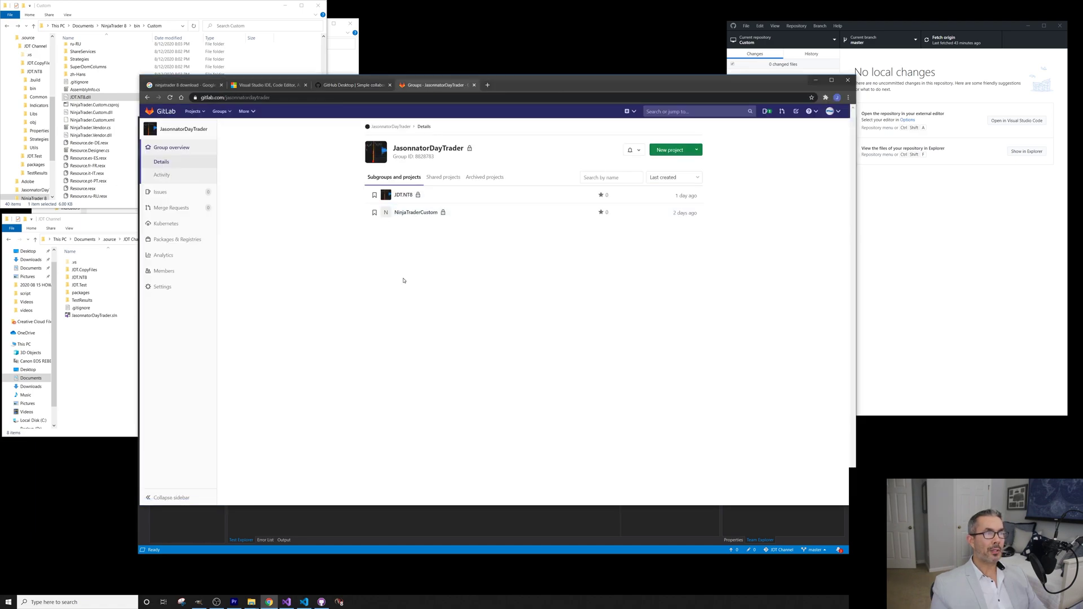
Open JDT.NT8 in GitLab and commit the 27 changed files to master
{"action": "left_click", "coordinate": [402, 194]}
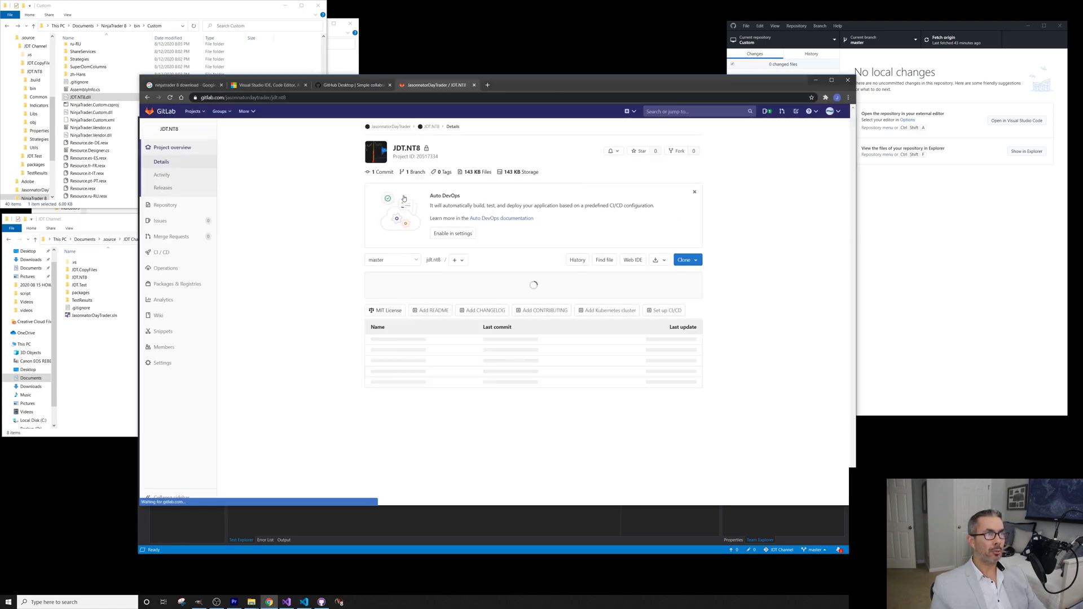
{"action": "left_click", "coordinate": [761, 357]}
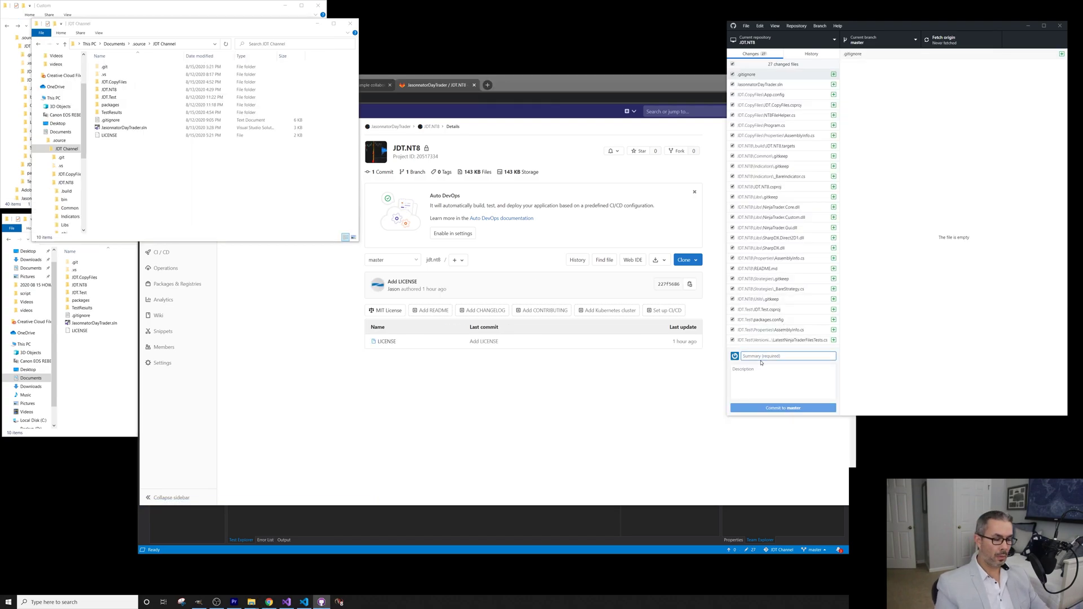
{"action": "type", "text": "Initia"}
{"action": "type", "text": " commit"}
{"action": "left_click", "coordinate": [787, 408]}
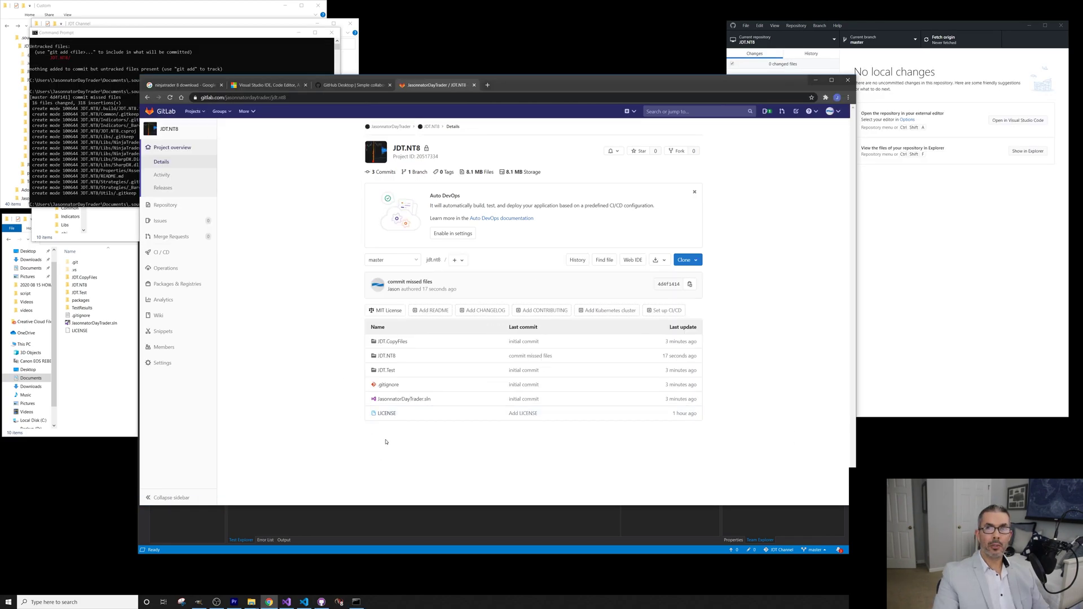
Open the JDT.NT8 project's General settings to view its Private visibility and permissions
{"action": "left_click", "coordinate": [162, 363]}
{"action": "scroll", "coordinate": [508, 339], "scroll_direction": "down", "scroll_amount": 2}
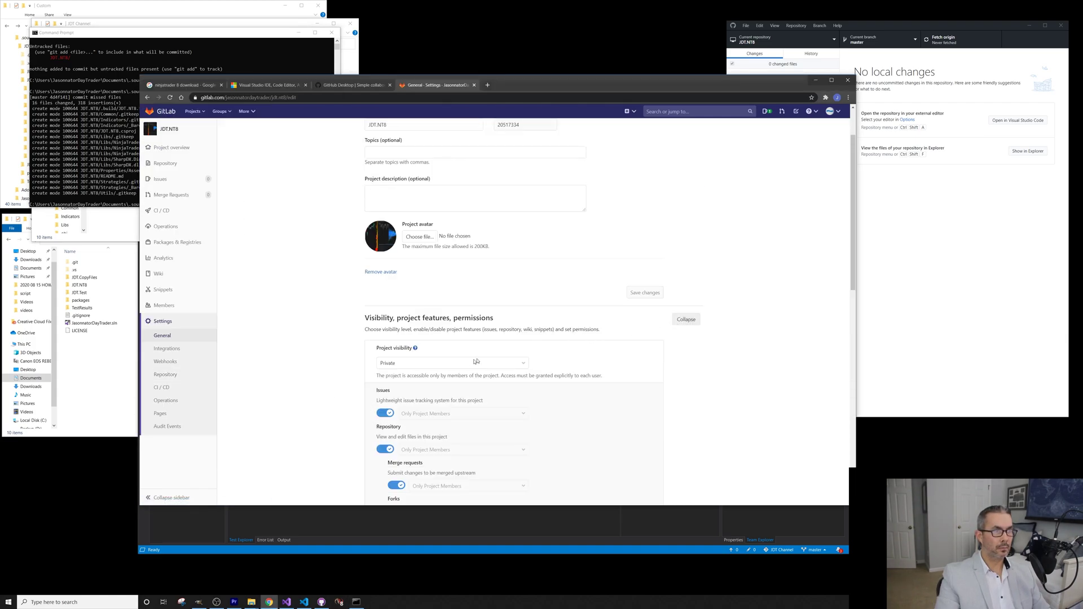